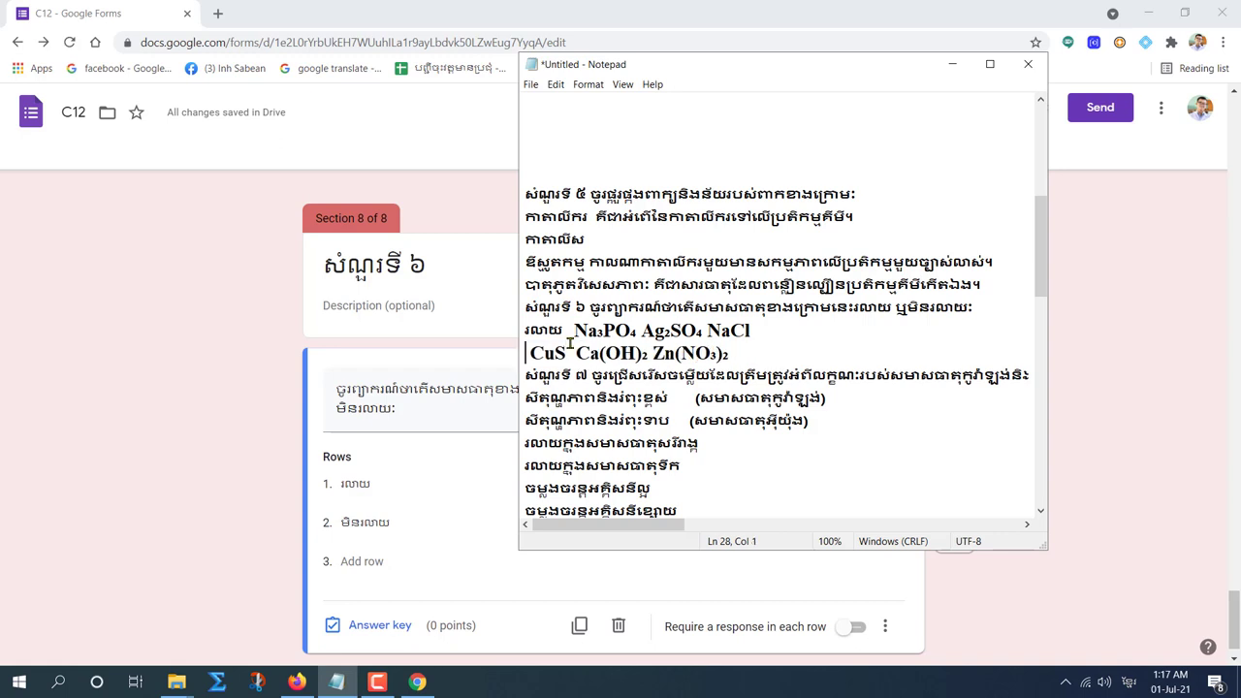
In the Notepad notes for question ៦, delete the word រលាយ before Na₃PO₄ and put each of the six compounds on its own line.
click(566, 330)
key(BackSpace)
key(BackSpace)
key(BackSpace)
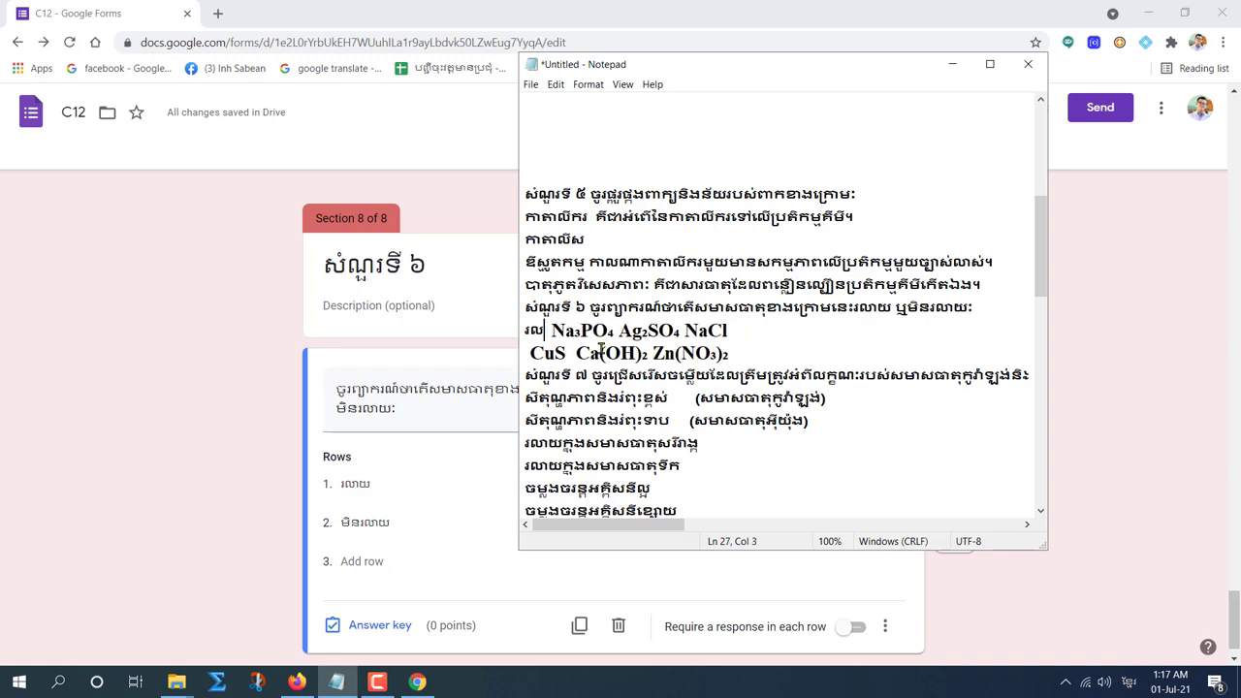
click(606, 335)
key(Return)
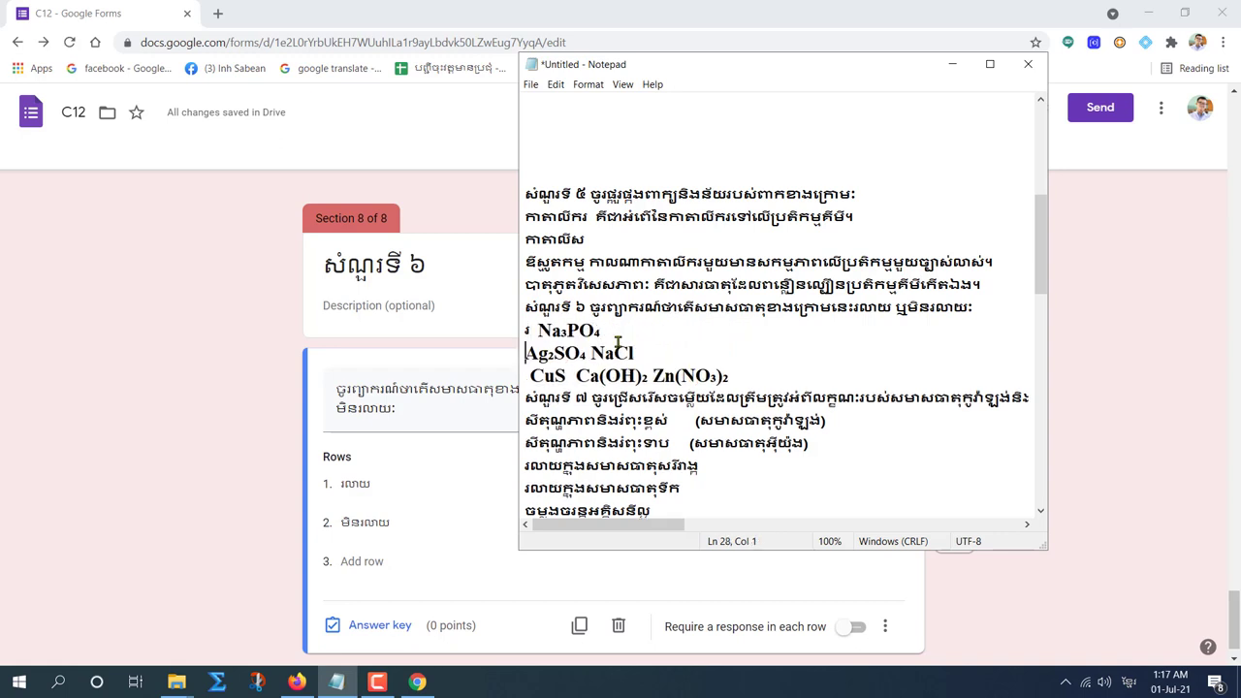
click(590, 354)
key(Return)
click(572, 399)
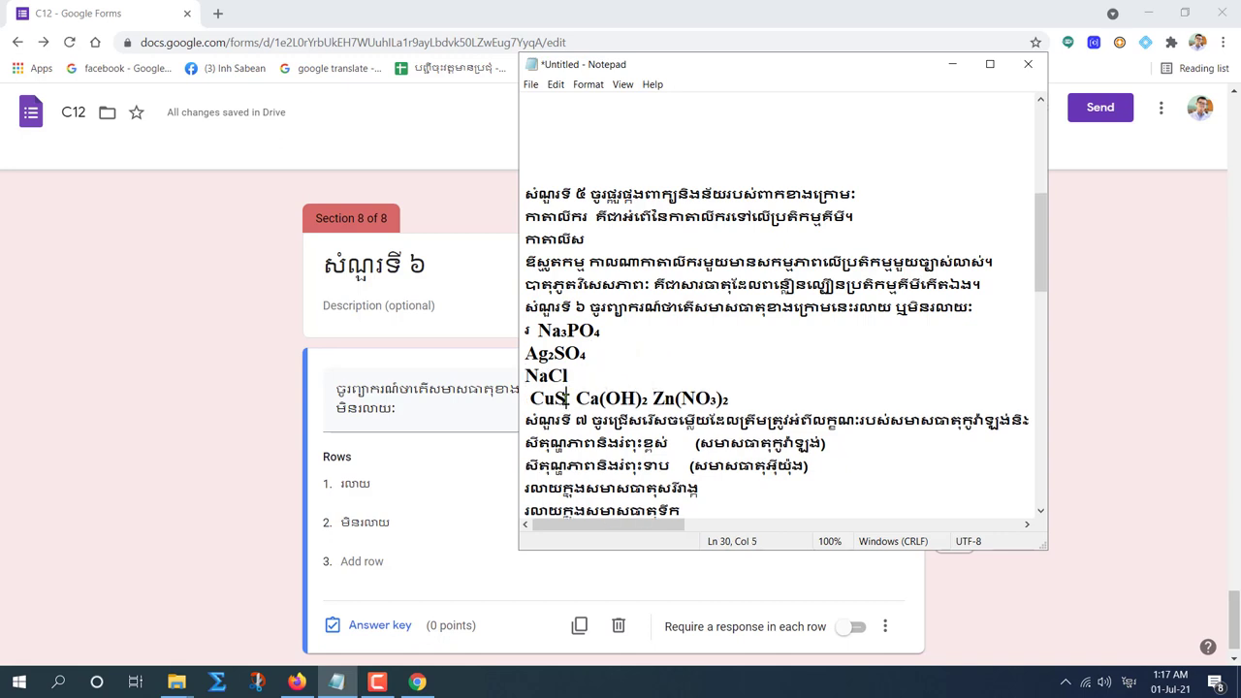
key(Return)
click(608, 421)
key(Return)
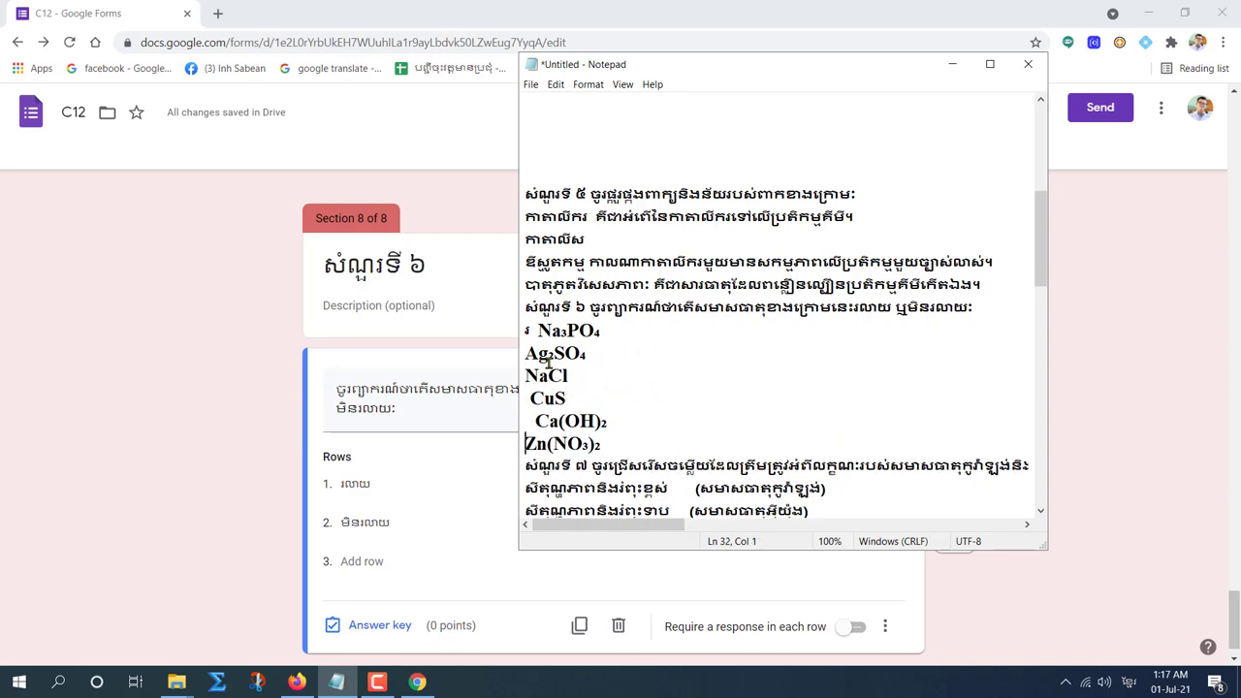
key(BackSpace)
key(BackSpace)
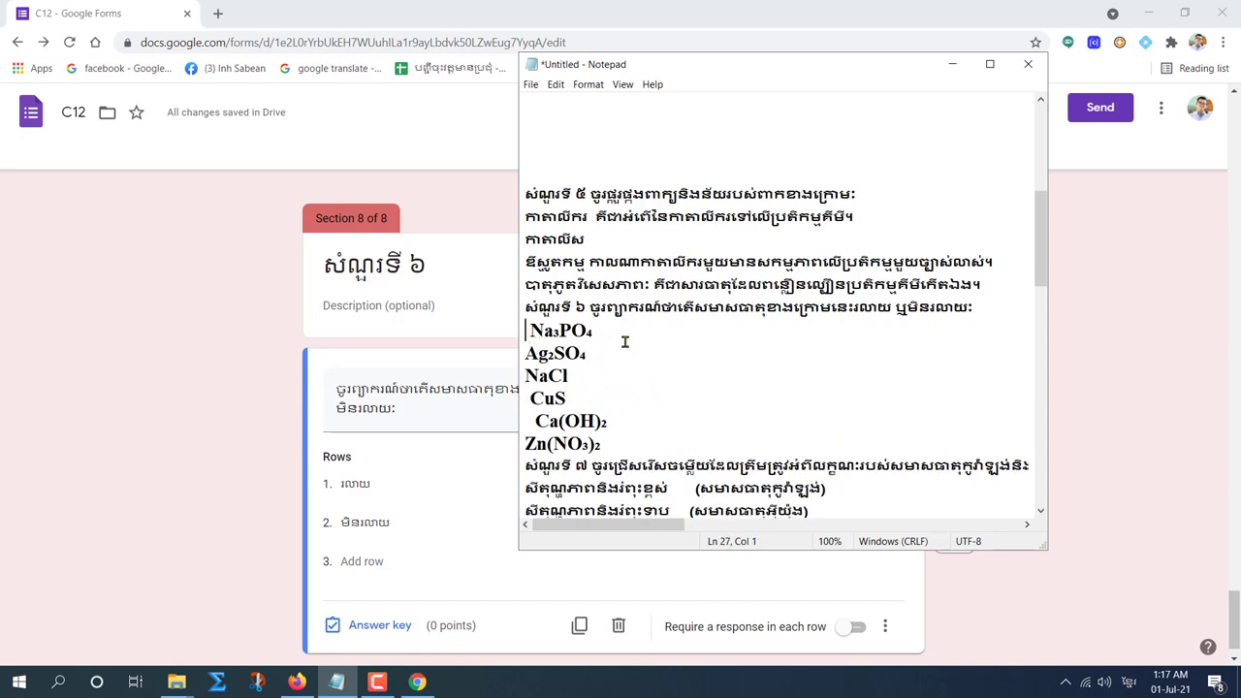
Copy the six compounds from Na₃PO₄ to Zn(NO₃)₂ into the Google Forms tick box grid as its columns.
drag(529, 329, 617, 441)
key(ctrl+c)
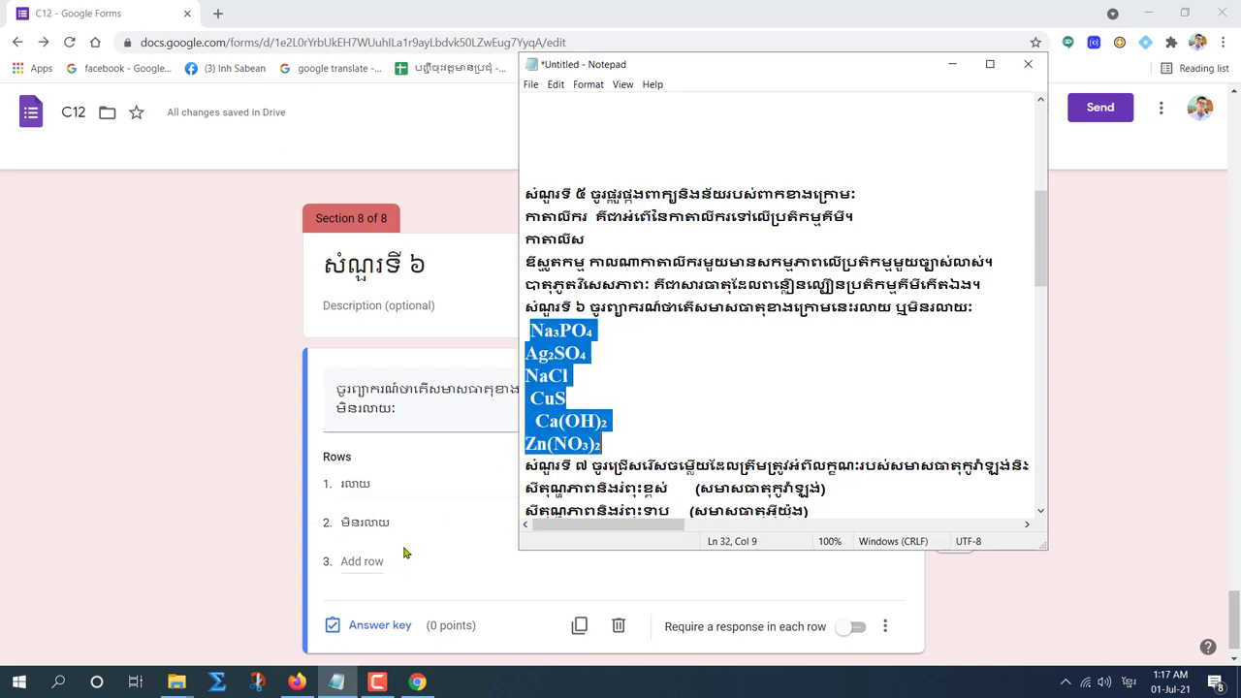
click(565, 490)
click(660, 483)
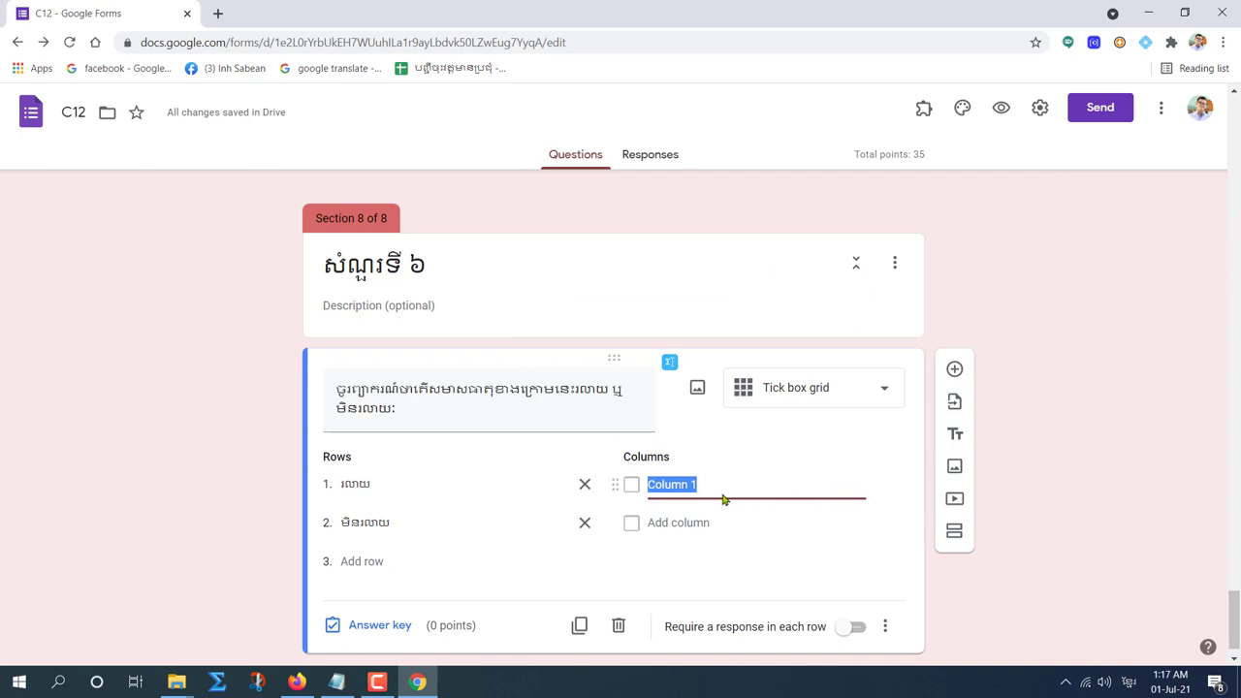
key(ctrl+v)
scroll(718, 476, down, 1)
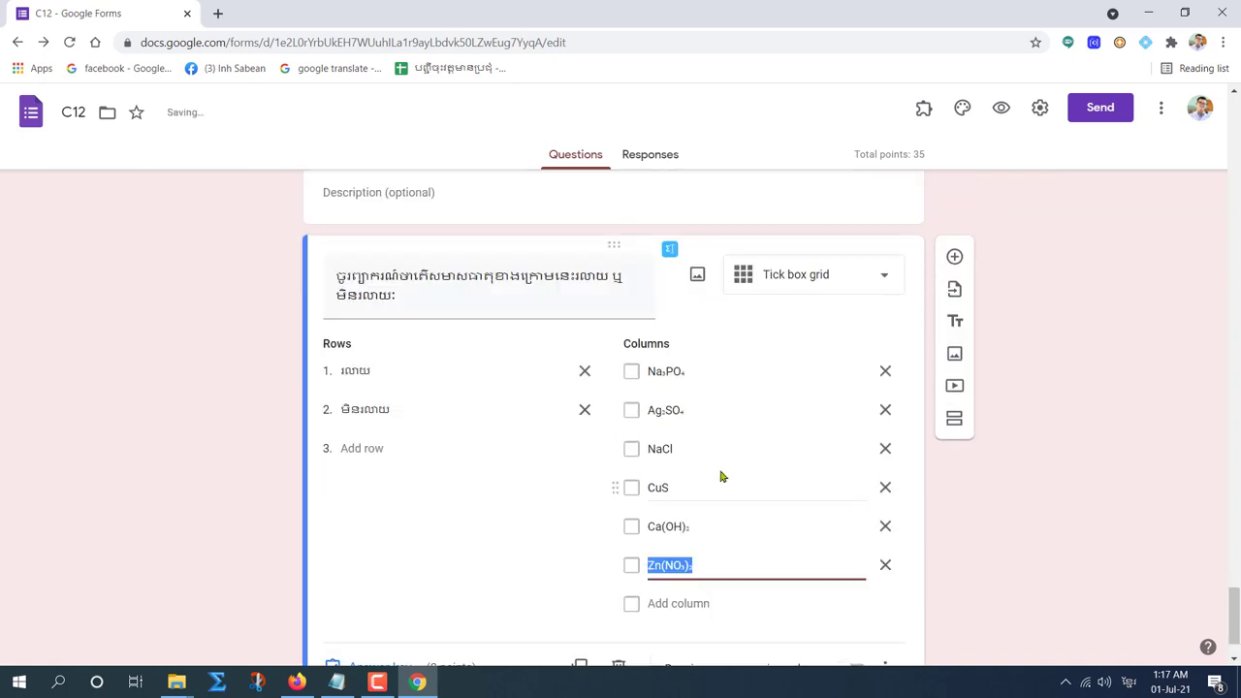
scroll(723, 437, down, 1)
scroll(724, 437, up, 1)
scroll(724, 438, down, 1)
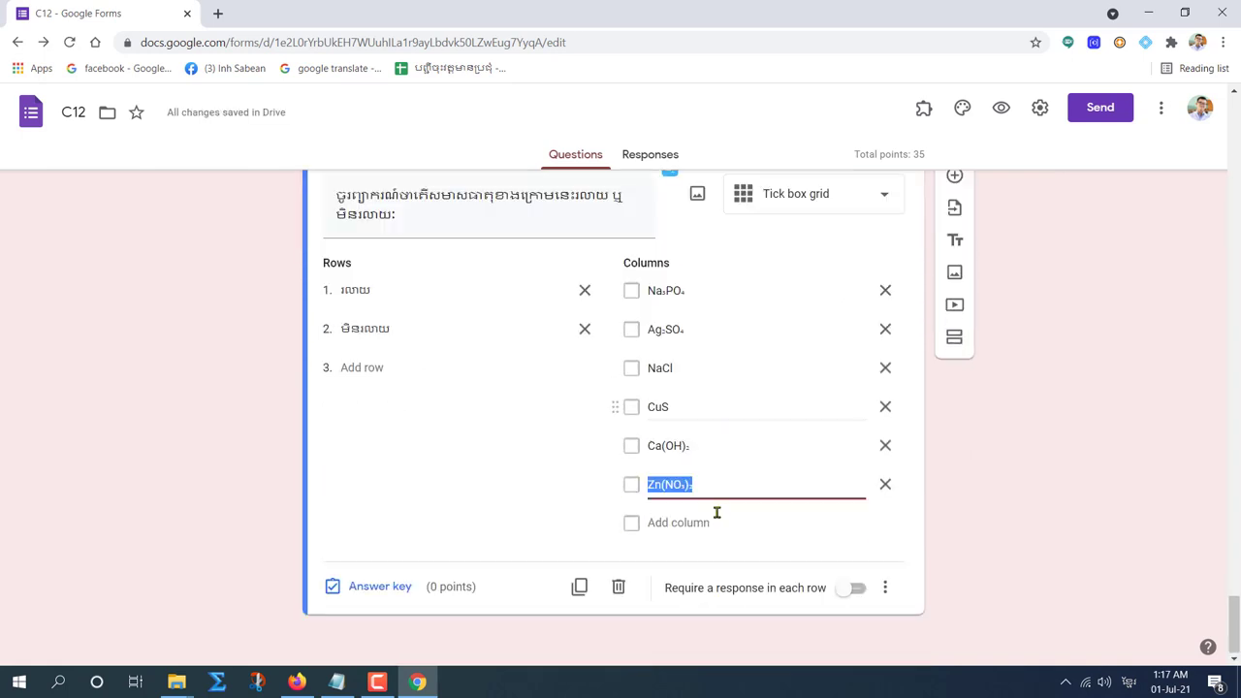
click(712, 481)
In the grid's answer key, mark Na₃PO₄, NaCl and Zn(NO₃)₂ as រលាយ, and Ag₂SO₄, CuS and Ca(OH)₂ as មិនរលាយ.
click(368, 587)
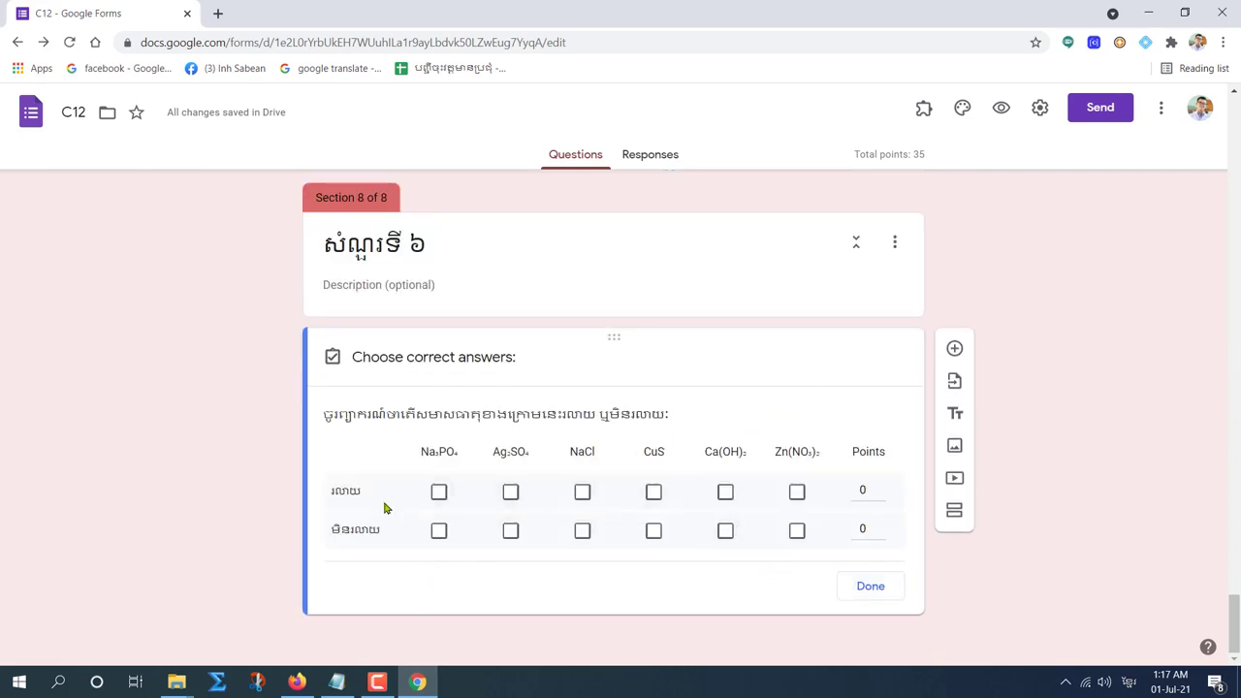
click(438, 492)
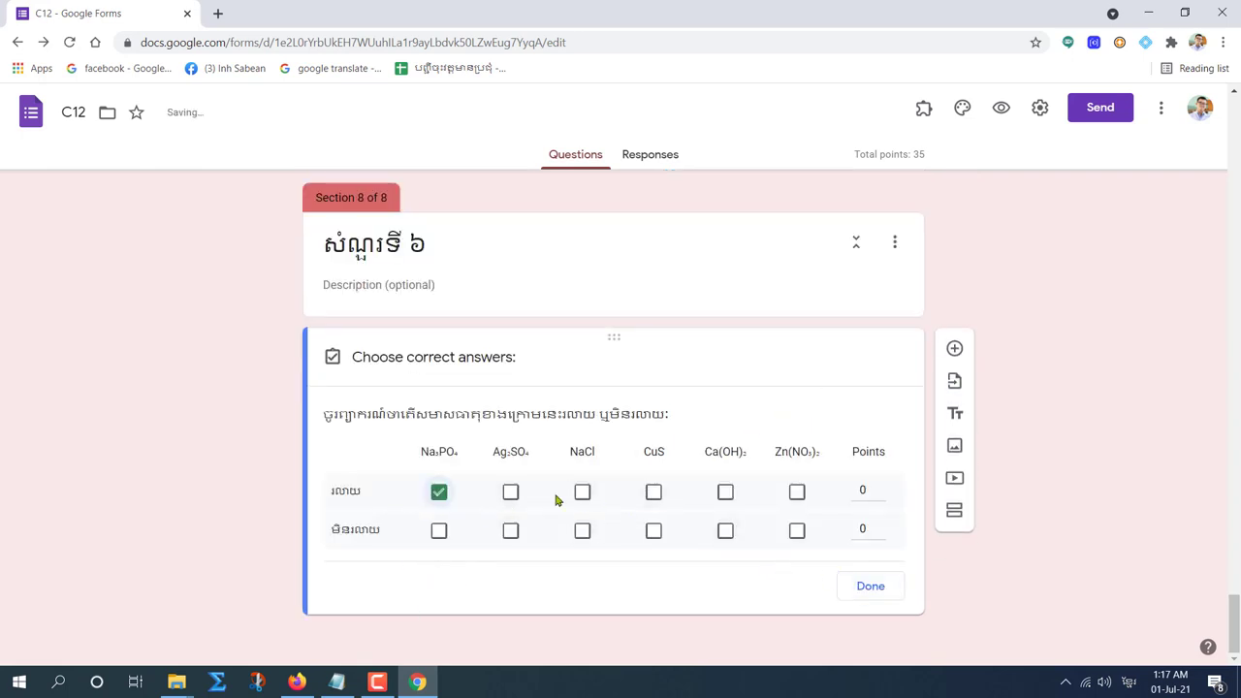
click(581, 491)
click(797, 493)
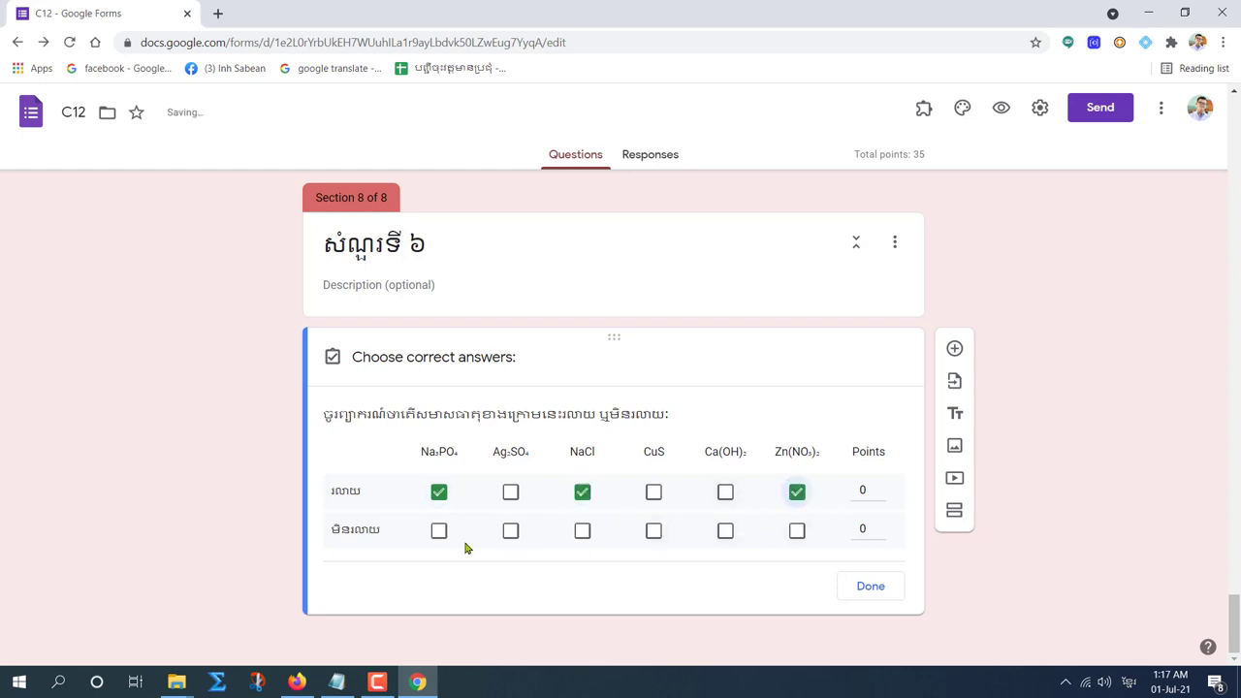
click(511, 532)
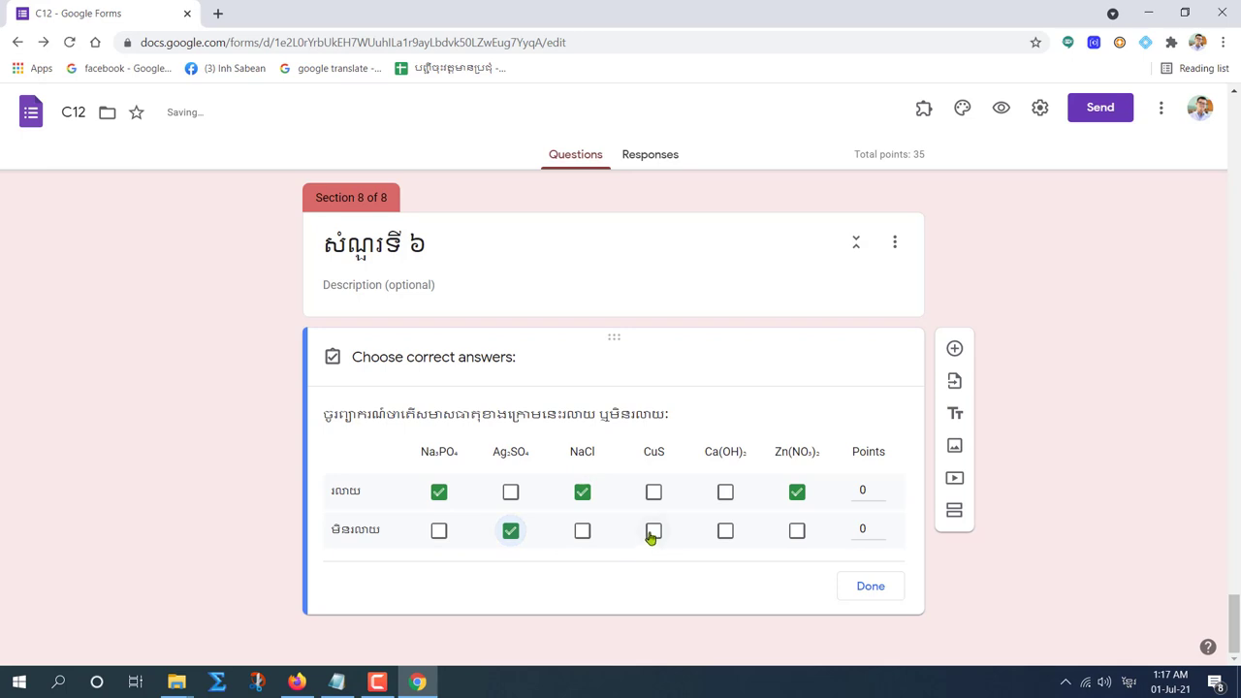
click(652, 533)
click(725, 532)
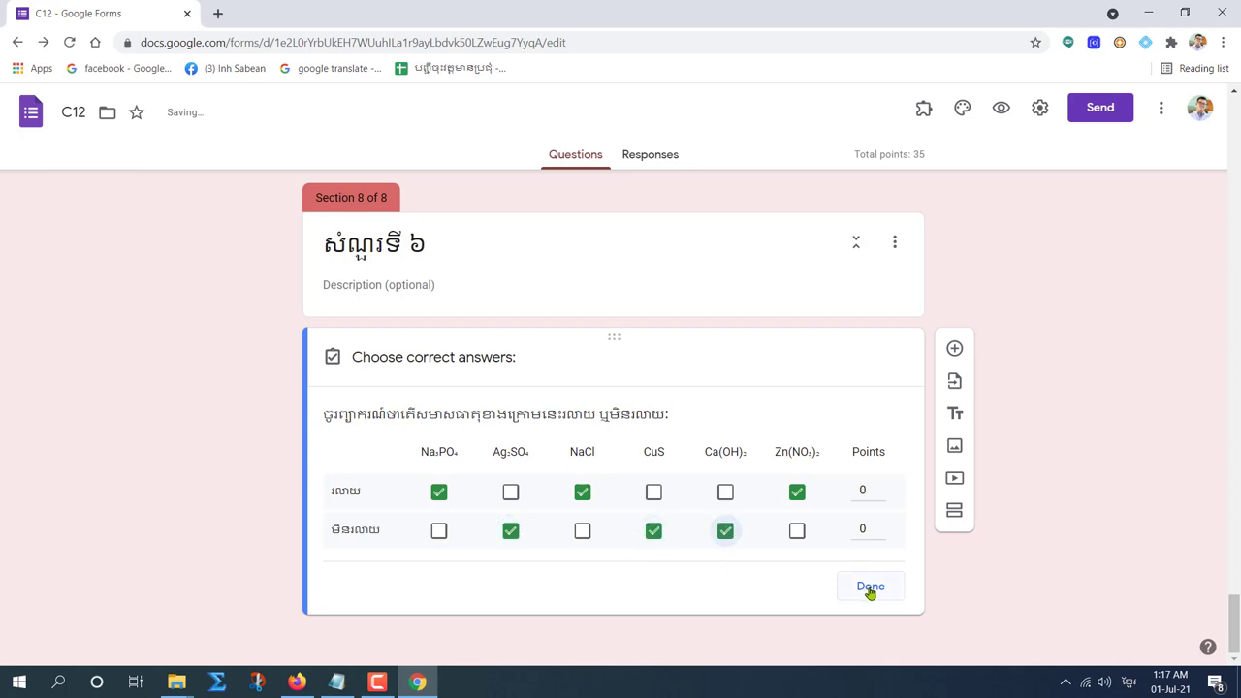
Assign 4 points to the រលាយ row and 3 points to the មិនរលាយ row, and finish the answer key.
click(881, 487)
click(881, 488)
click(881, 488)
click(881, 487)
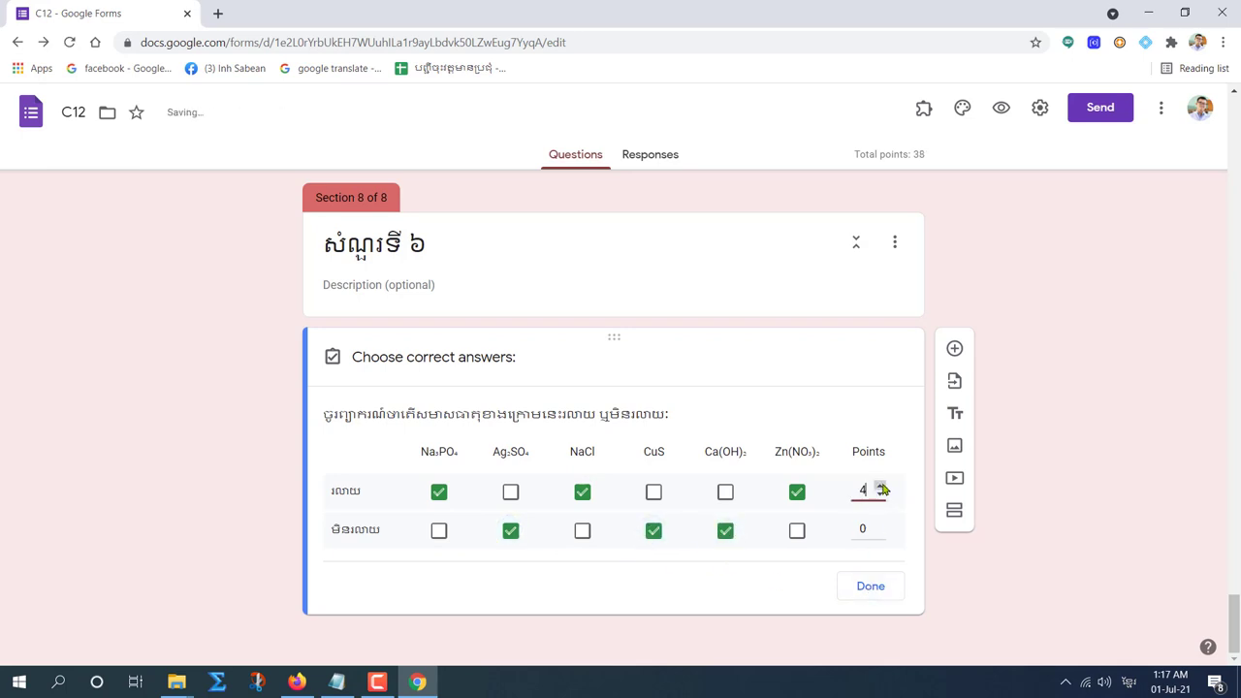
click(880, 524)
click(881, 524)
click(880, 525)
click(870, 587)
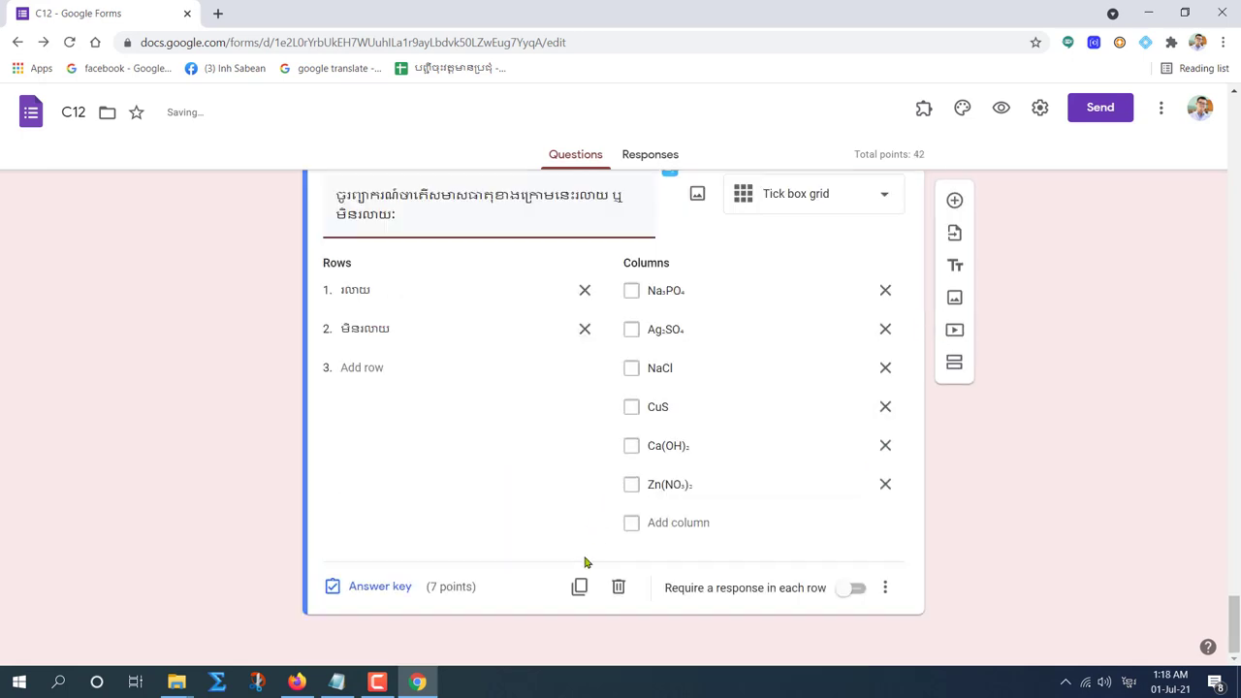
Require a response in each row of the solubility grid and shuffle its row order.
click(851, 589)
click(885, 588)
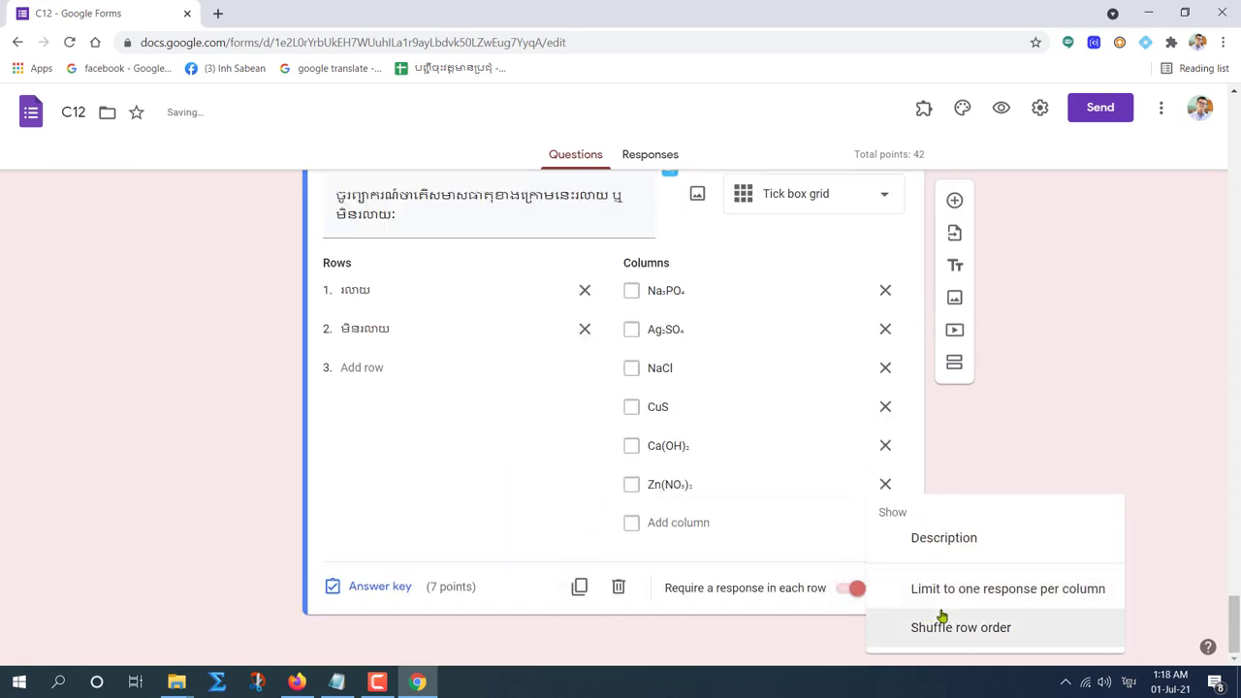
click(936, 627)
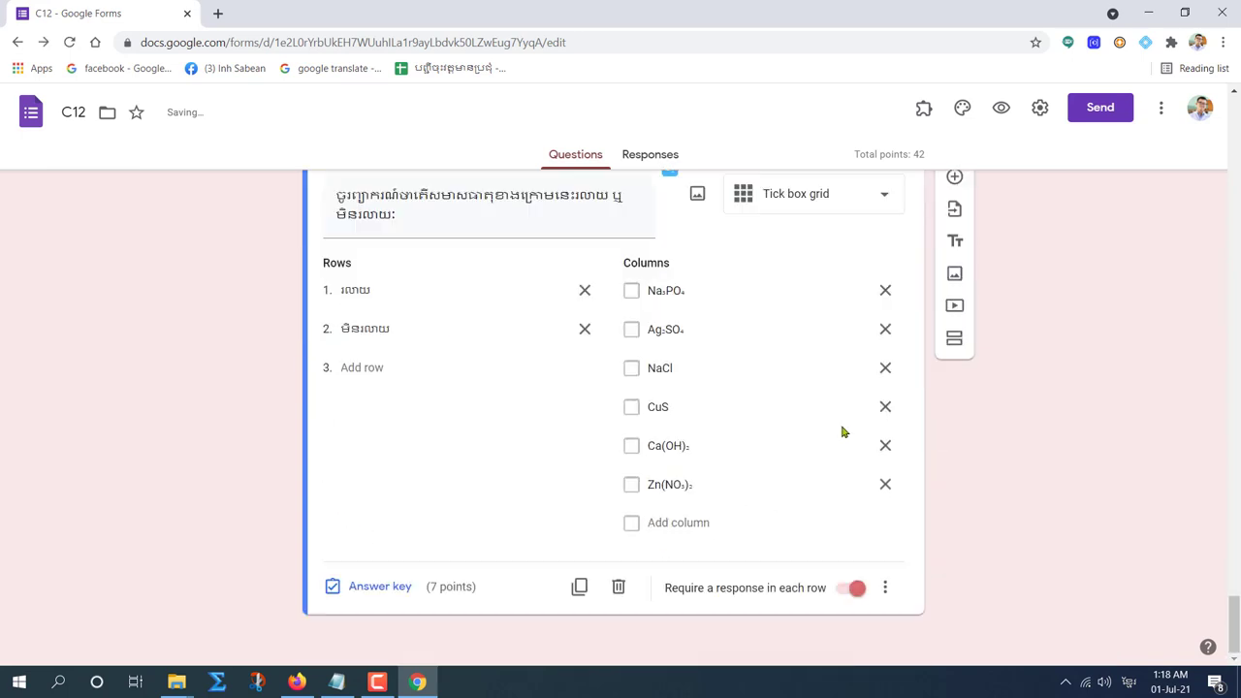
Add a section after section 8, title it សំណួរទី ៧ based on the previous section's title, and add a question to it.
click(955, 363)
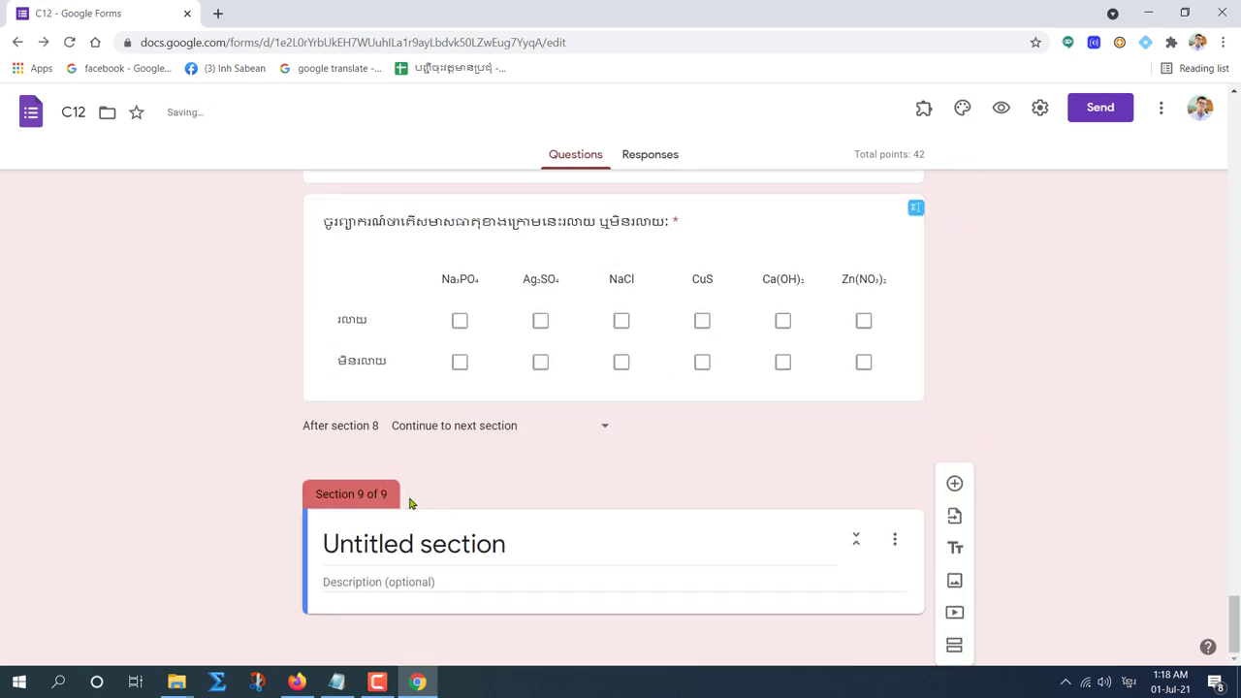
scroll(393, 291, up, 2)
triple_click(483, 283)
key(ctrl+c)
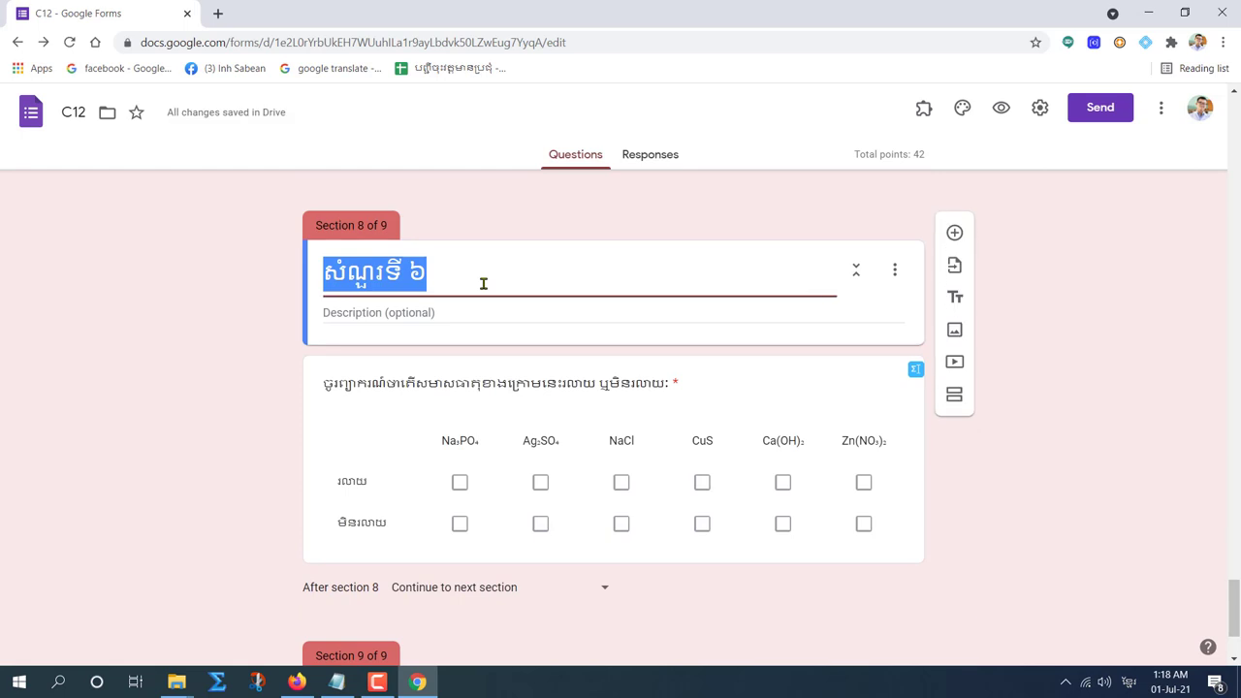
scroll(410, 463, down, 2)
triple_click(505, 540)
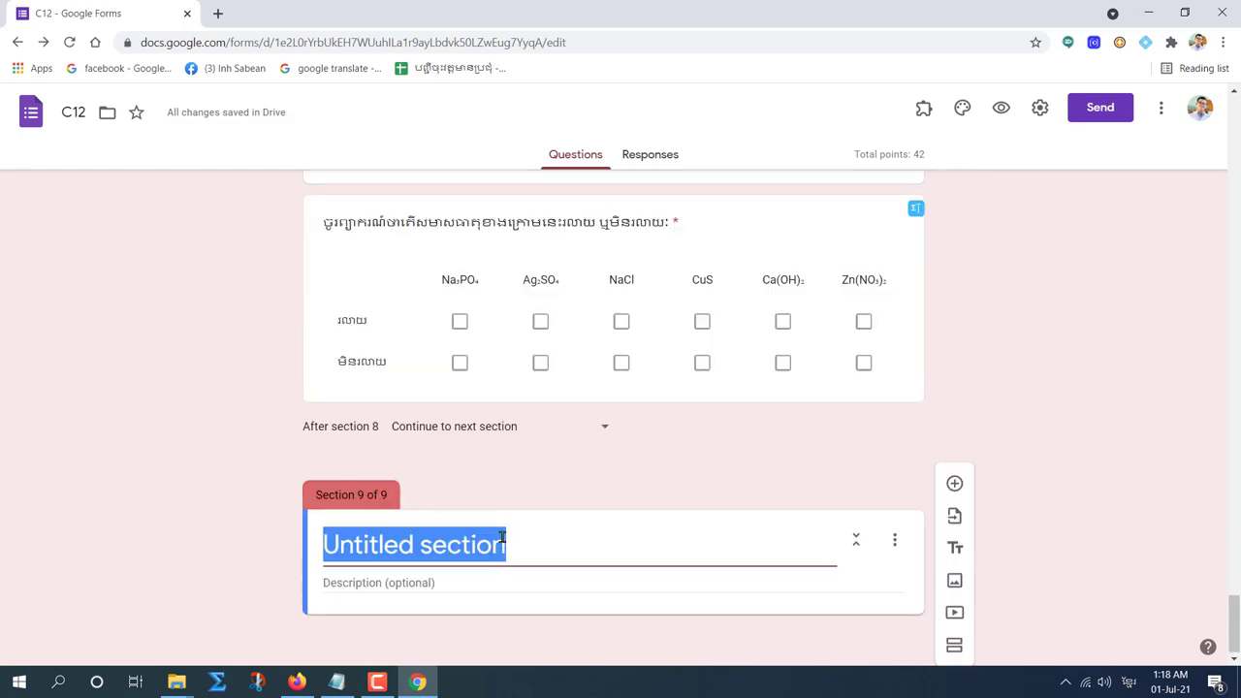
key(ctrl+v)
key(shift+Left)
text(៧)
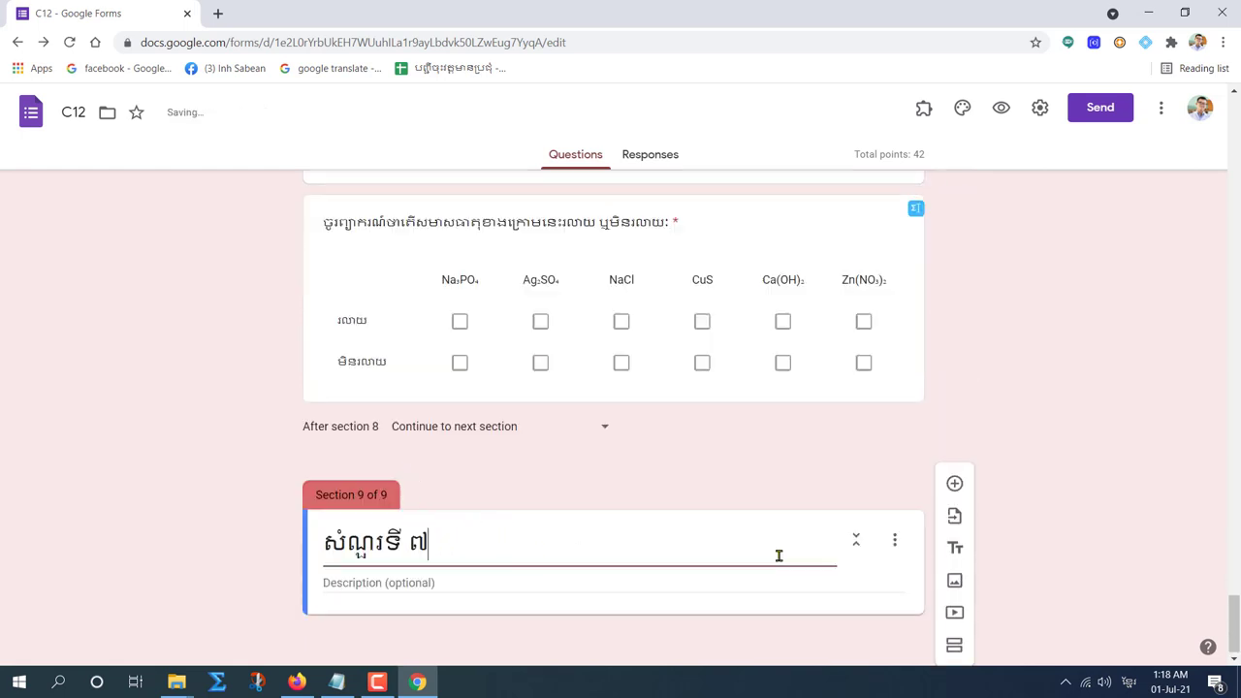
click(955, 482)
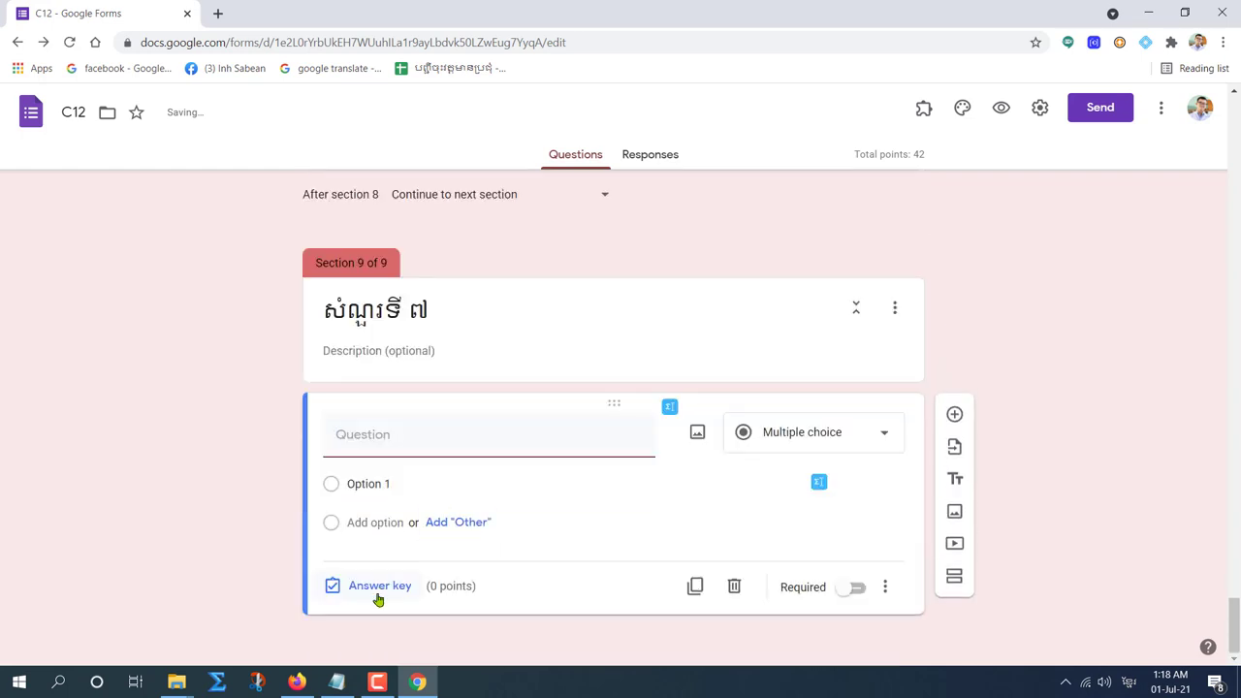
Switch to the Notepad notes and cut the finished text of questions ៥ and ៦.
click(310, 626)
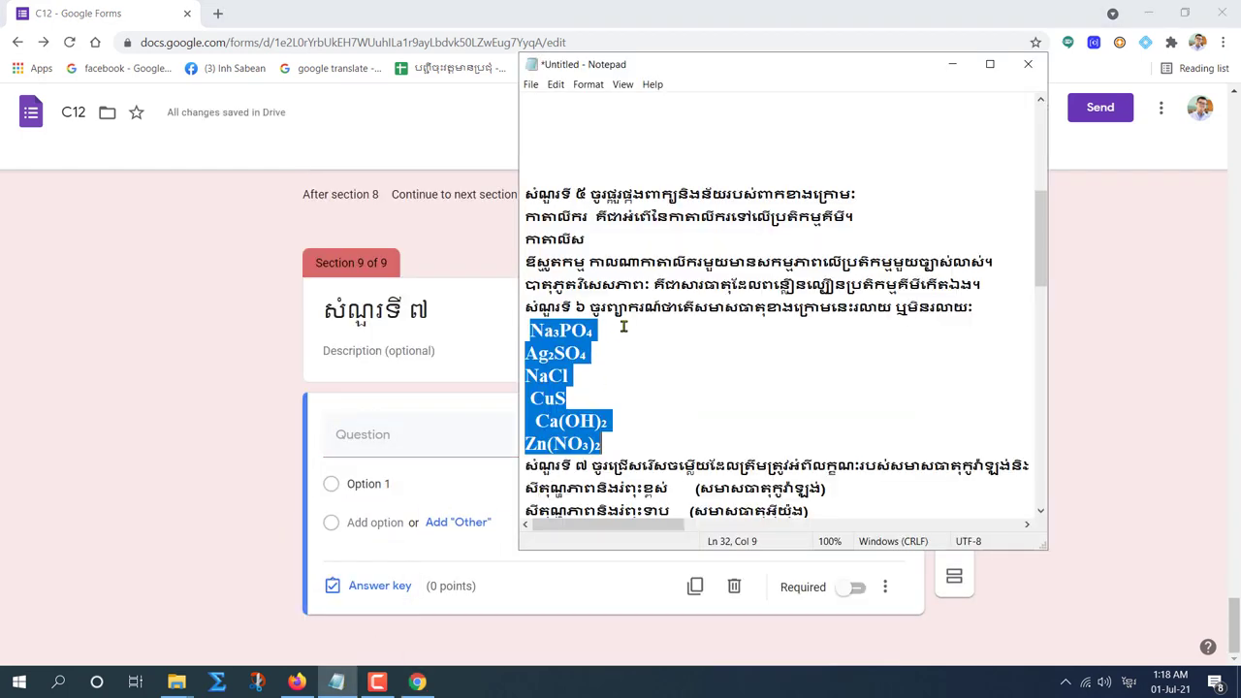
click(671, 388)
drag(525, 187, 625, 438)
key(ctrl+x)
scroll(602, 124, down, 1)
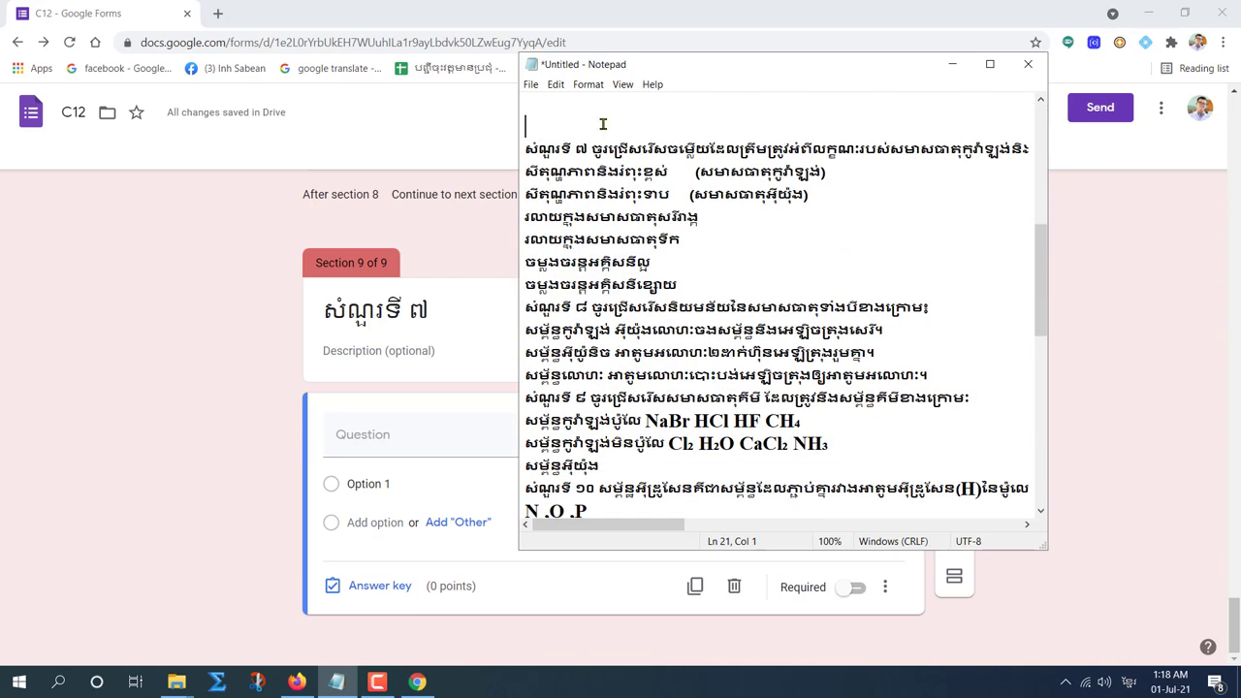
Copy the wording of question ៧ from the notes, without its number, into the new Google Forms question's title.
drag(591, 149, 1042, 164)
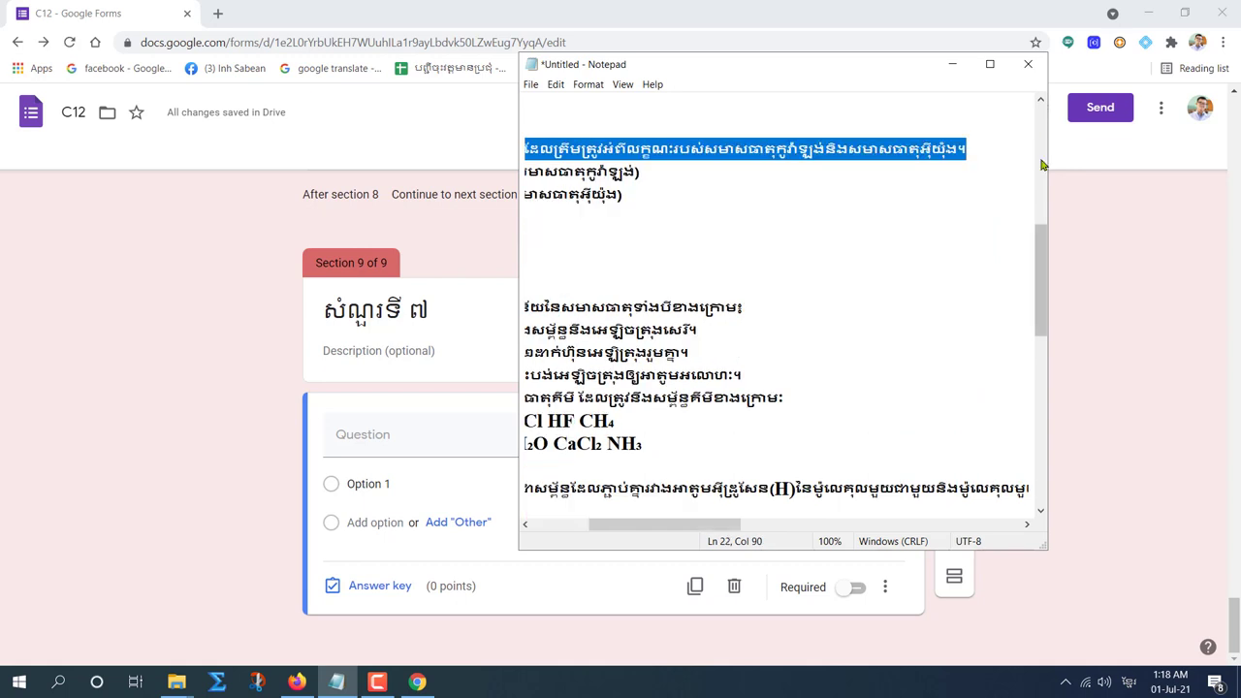
click(397, 436)
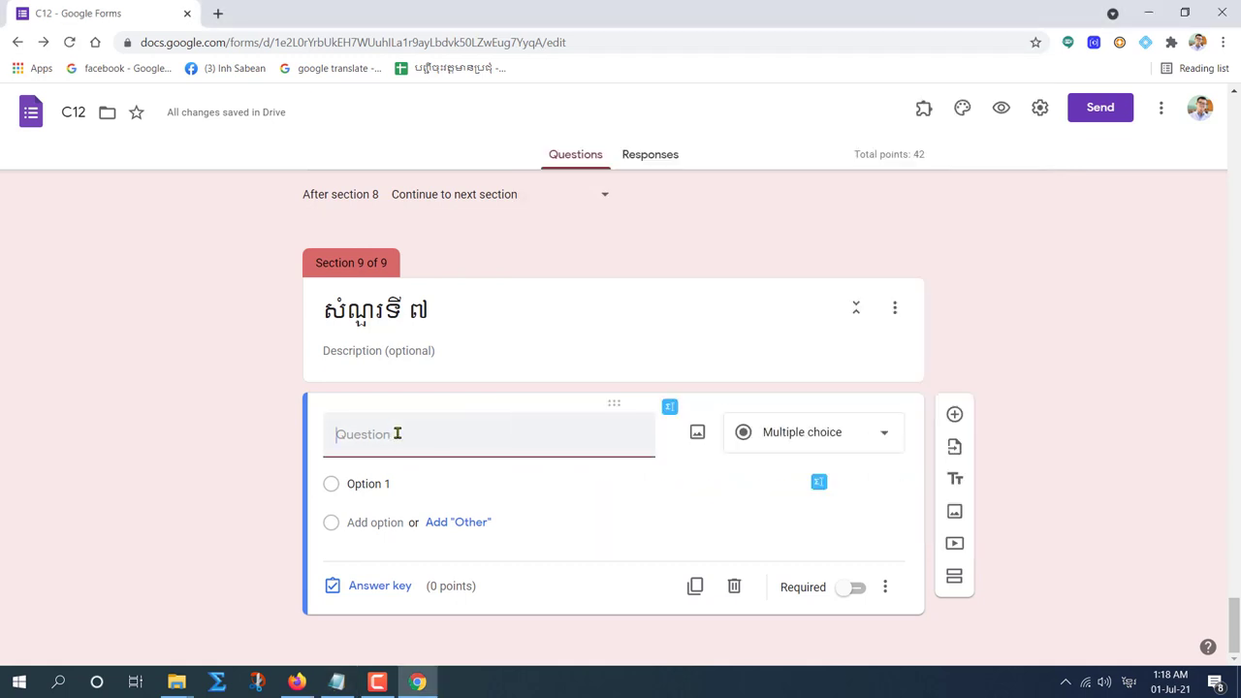
key(ctrl+v)
In the Notepad notes, cut the label (សមាសធាតុកូវ៉ាឡង់) from the first answer line of question ៧.
click(337, 681)
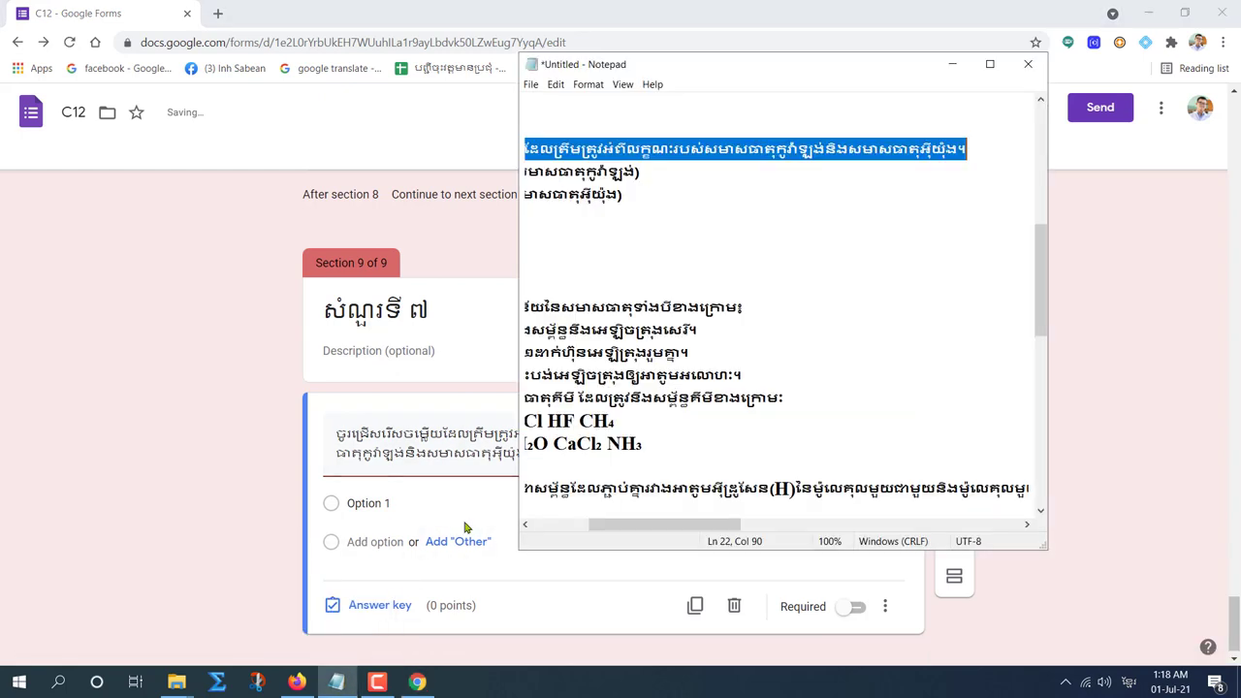
drag(679, 524, 623, 531)
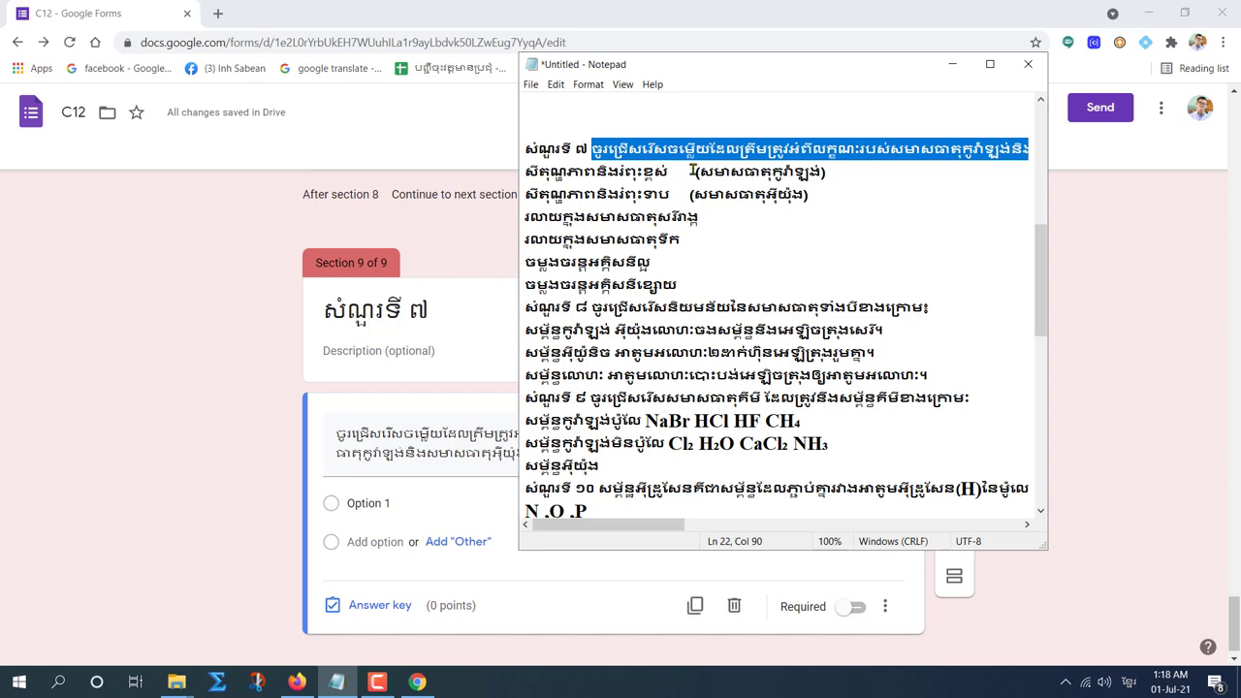
drag(691, 171, 842, 175)
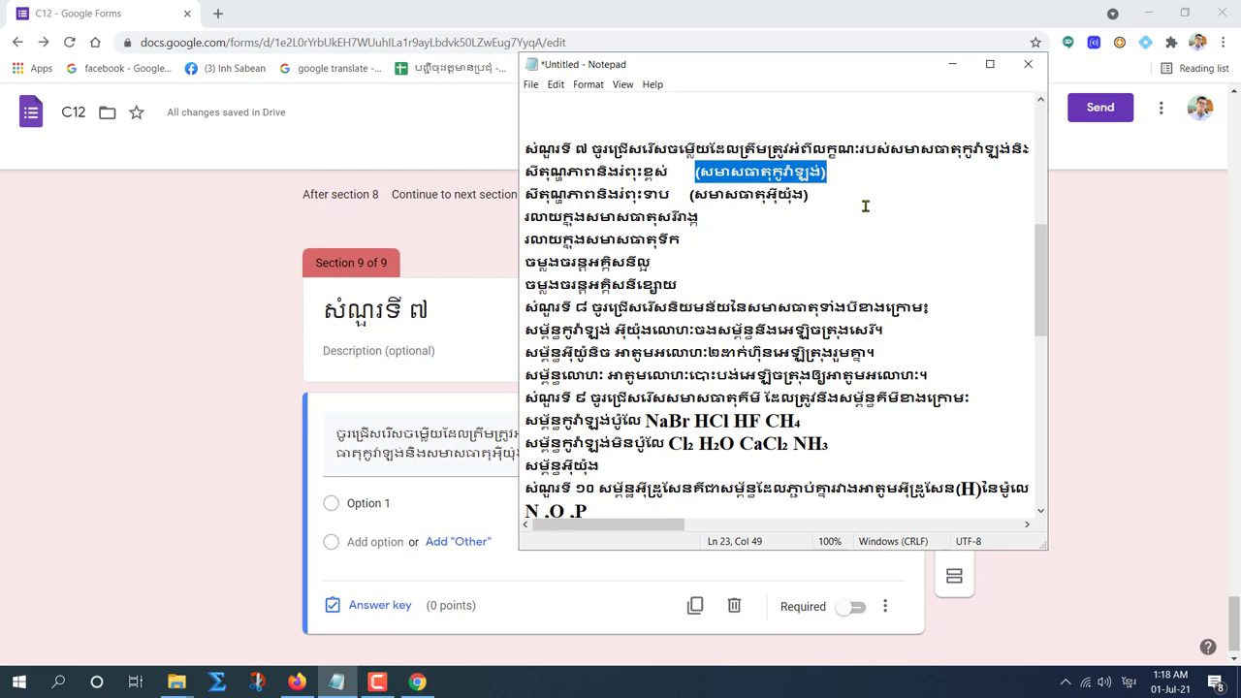
key(ctrl+x)
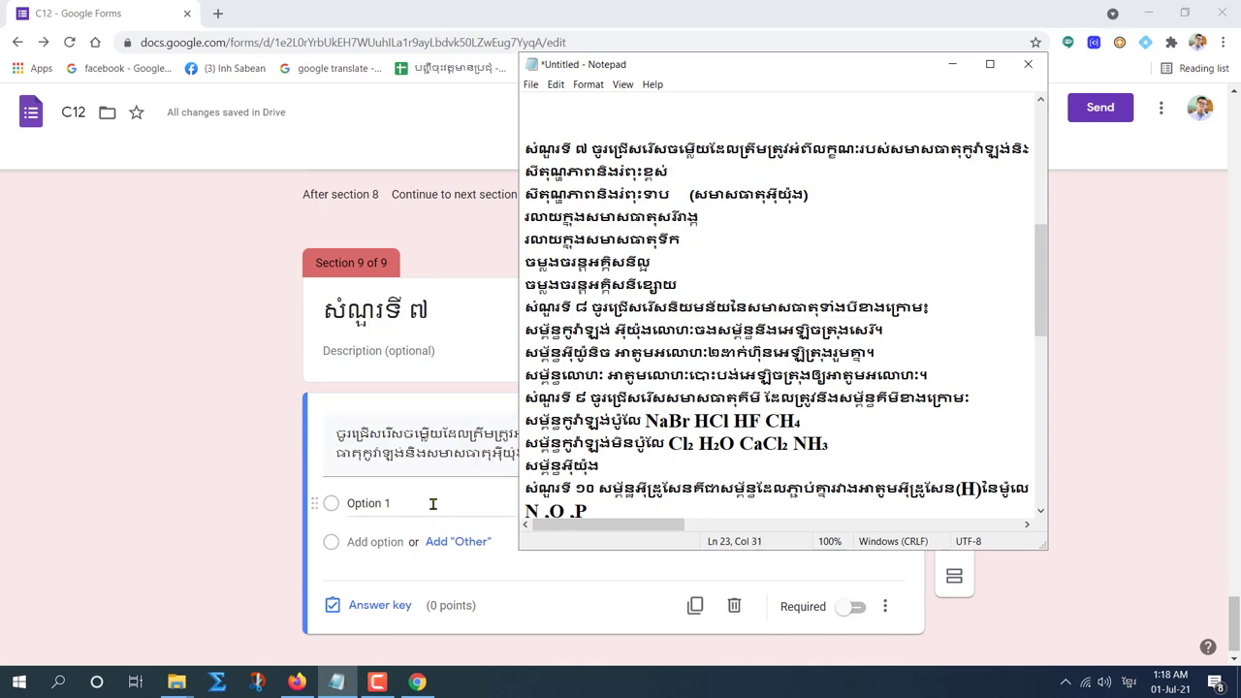
Back in Google Forms, change the type of the section 9 question to Multiple-choice grid.
click(432, 503)
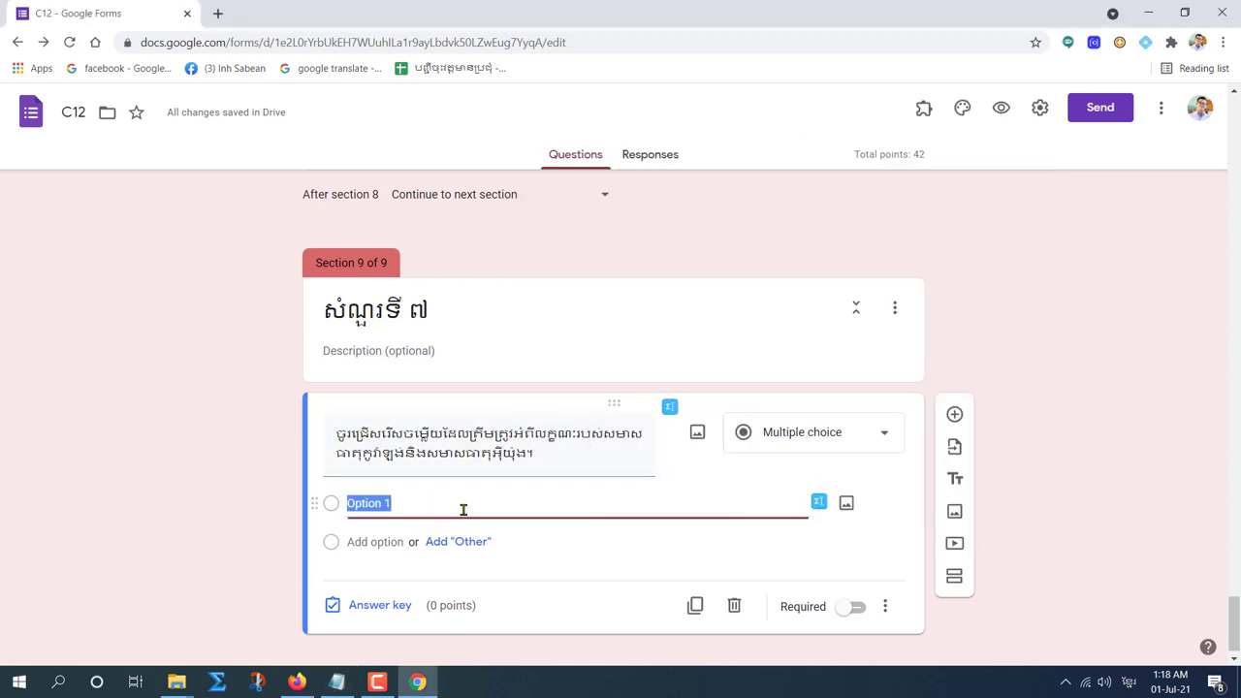
click(856, 438)
click(751, 492)
Name the grid's first column សមាសធាតុកូវ៉ាឡង់ by pasting the cut label and removing its parentheses.
click(658, 536)
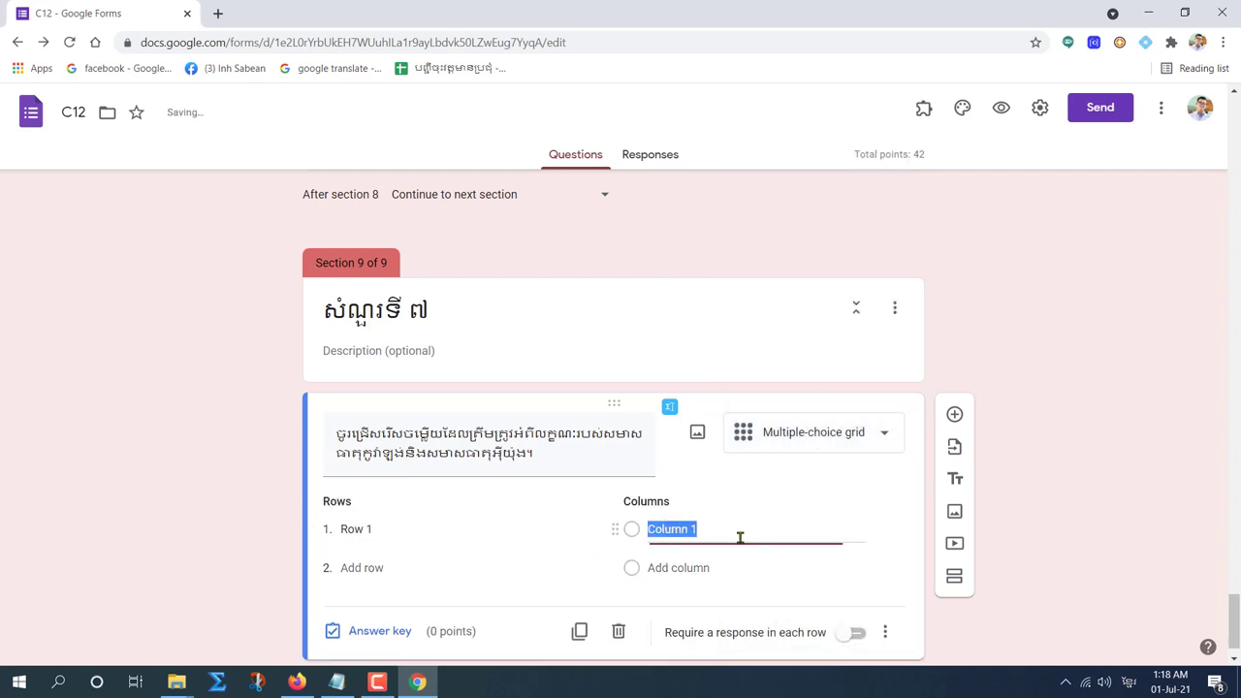
key(ctrl+v)
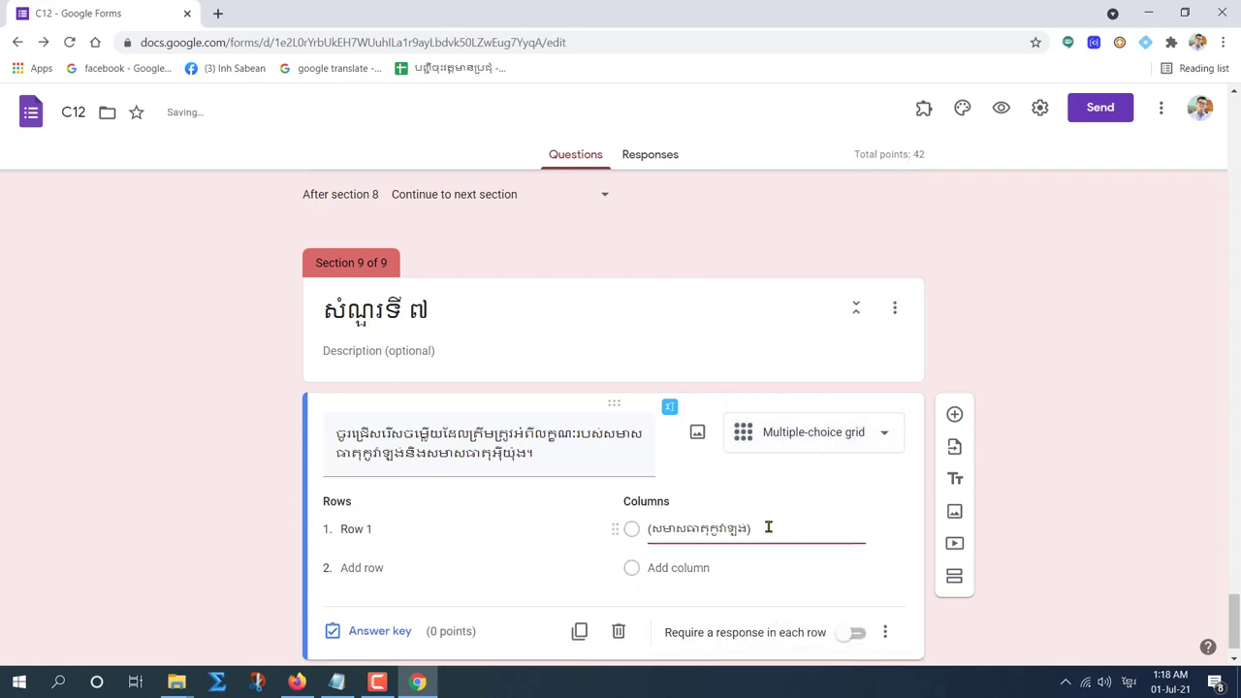
key(BackSpace)
key(Home)
key(Delete)
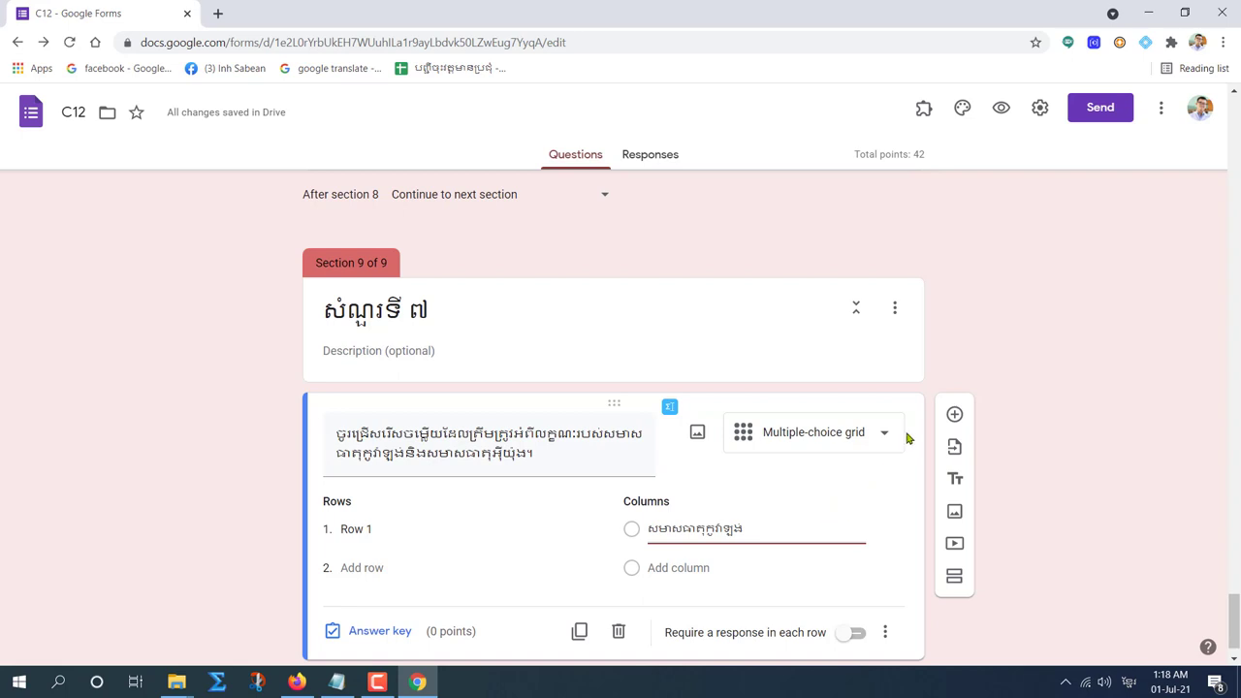
In the Notepad notes, cut the label (សមាសធាតុអ៊ីយ៉ុង) from the second answer line of question ៧.
click(333, 684)
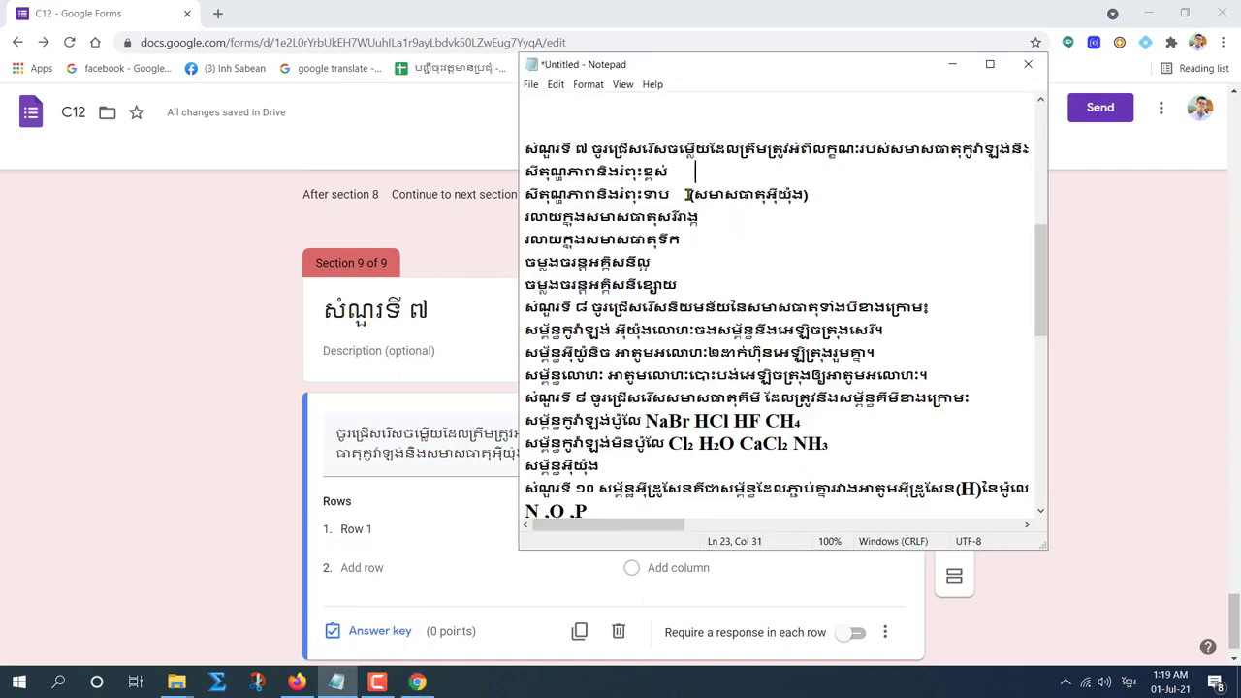
drag(688, 194, 822, 196)
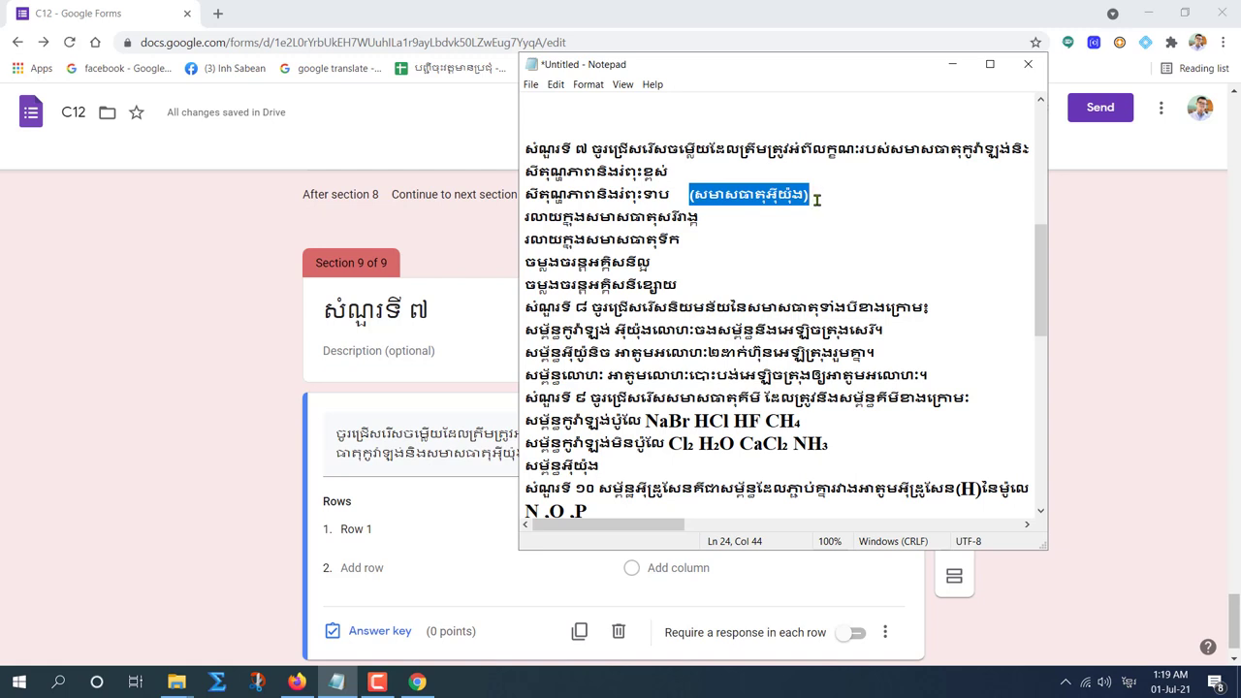
key(ctrl+x)
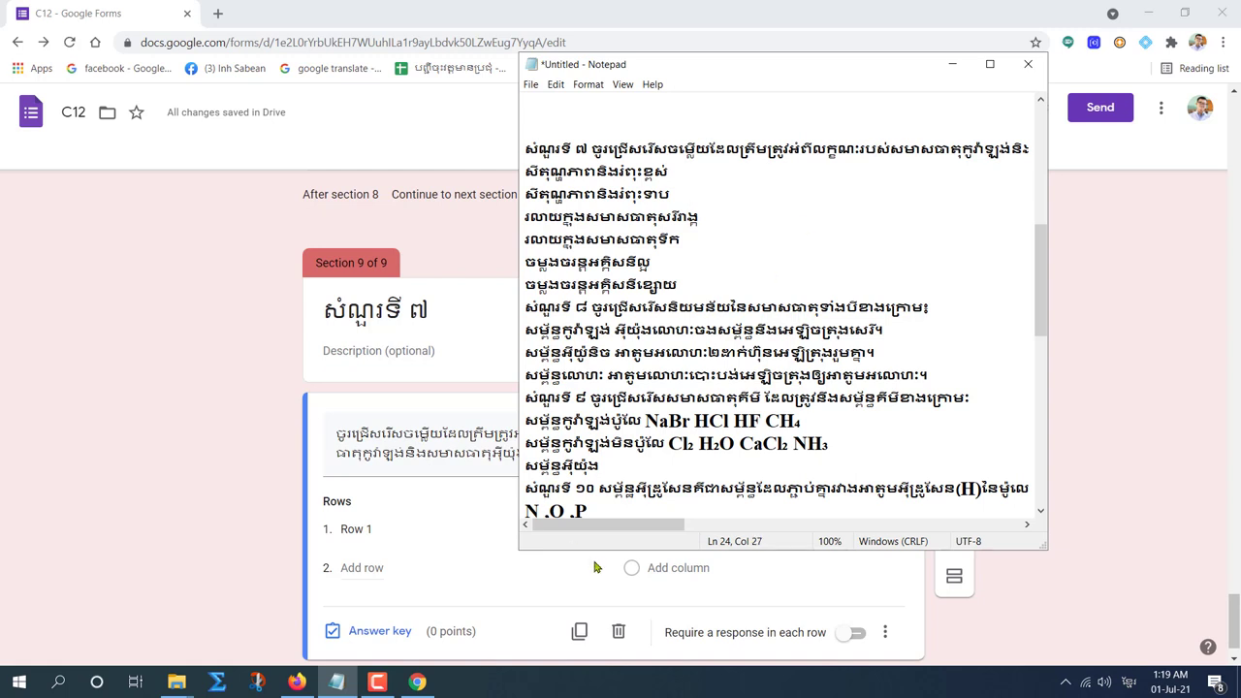
Back in Google Forms, add a second grid column named សមាសធាតុអ៊ីយ៉ុង from the cut label, removing its parentheses.
click(429, 579)
click(672, 568)
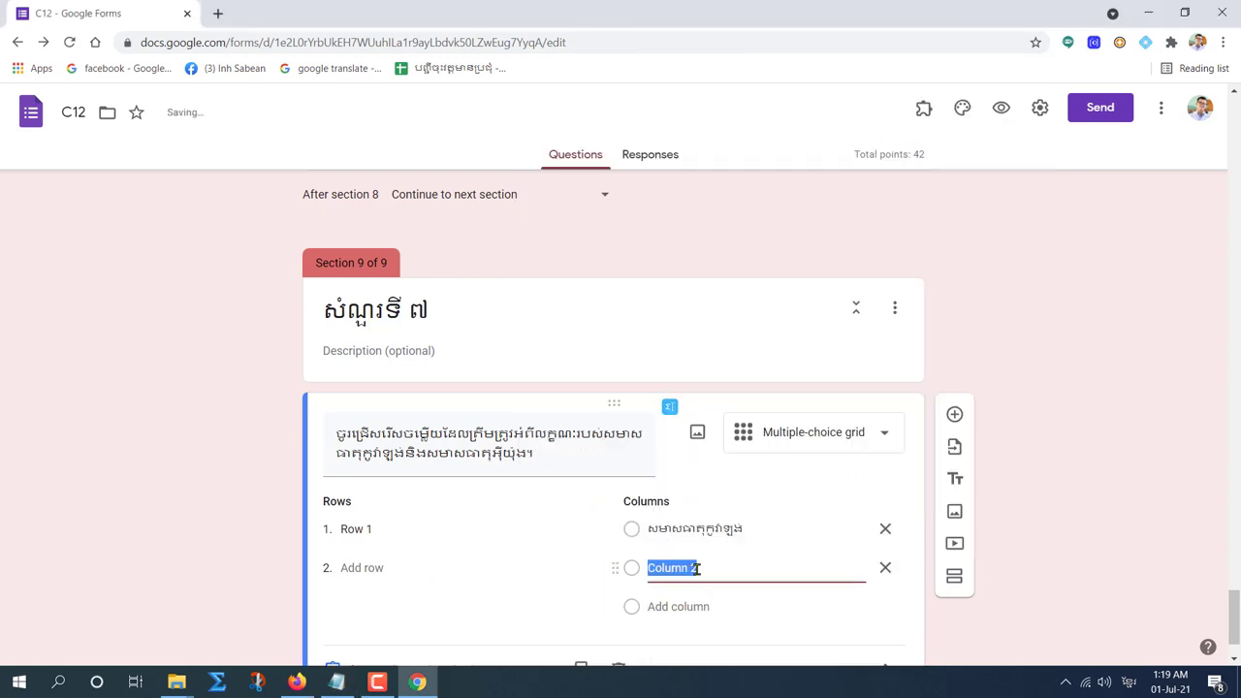
key(ctrl+v)
key(BackSpace)
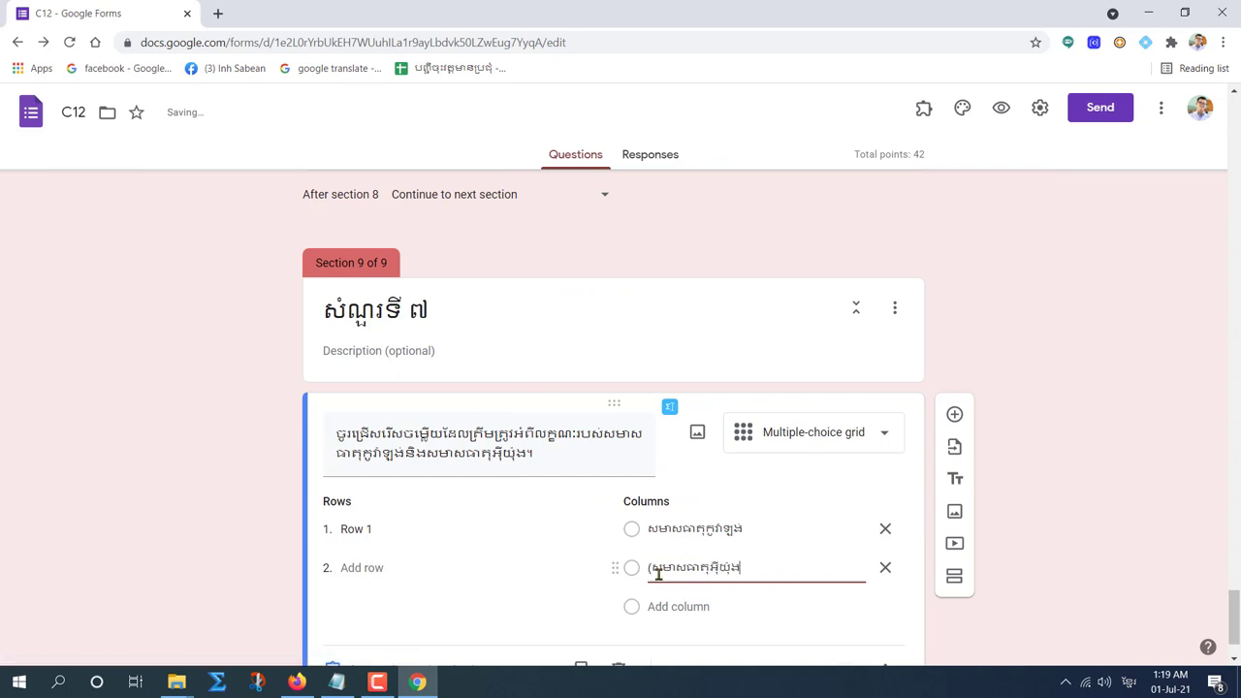
key(BackSpace)
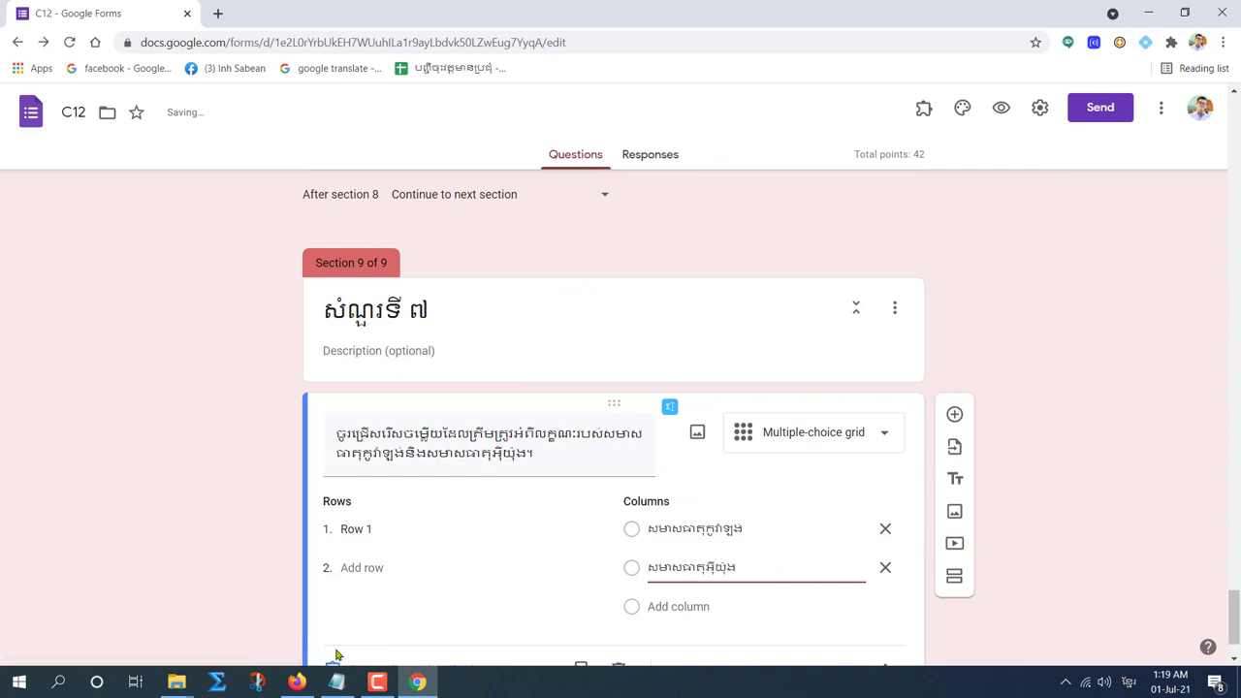
Move the six answer lines of question ៧ from the Notepad notes into the rows of the Google Forms grid.
click(337, 681)
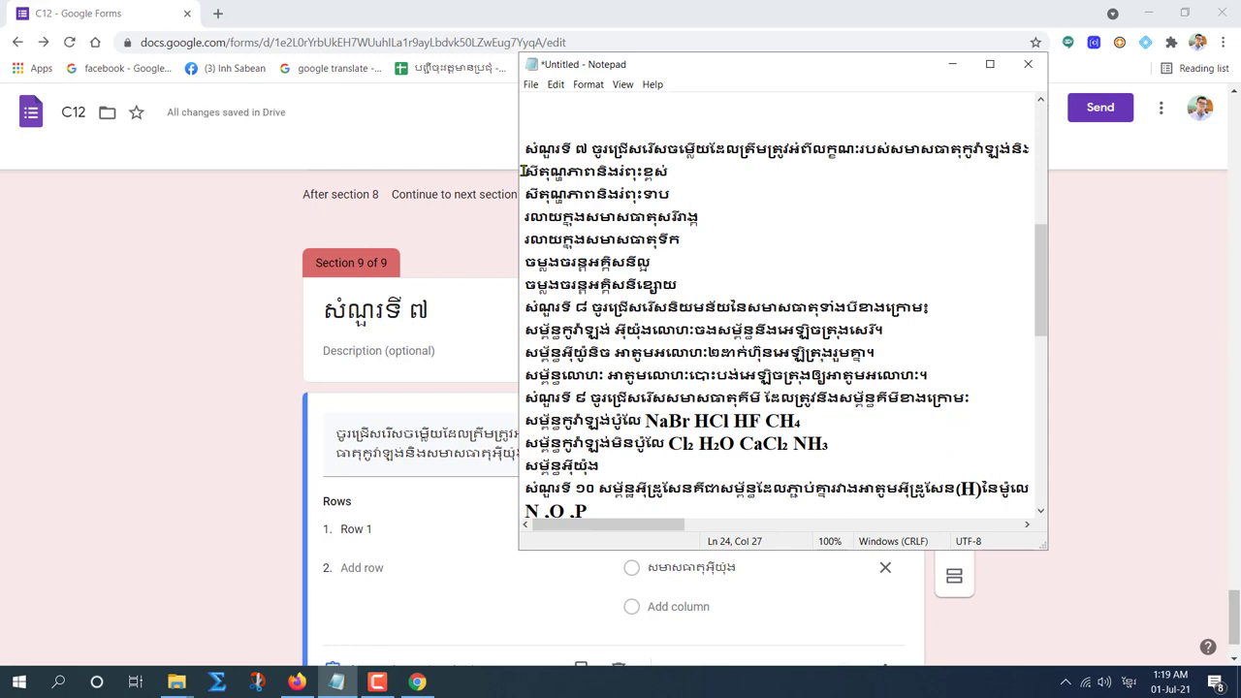
drag(521, 170, 682, 284)
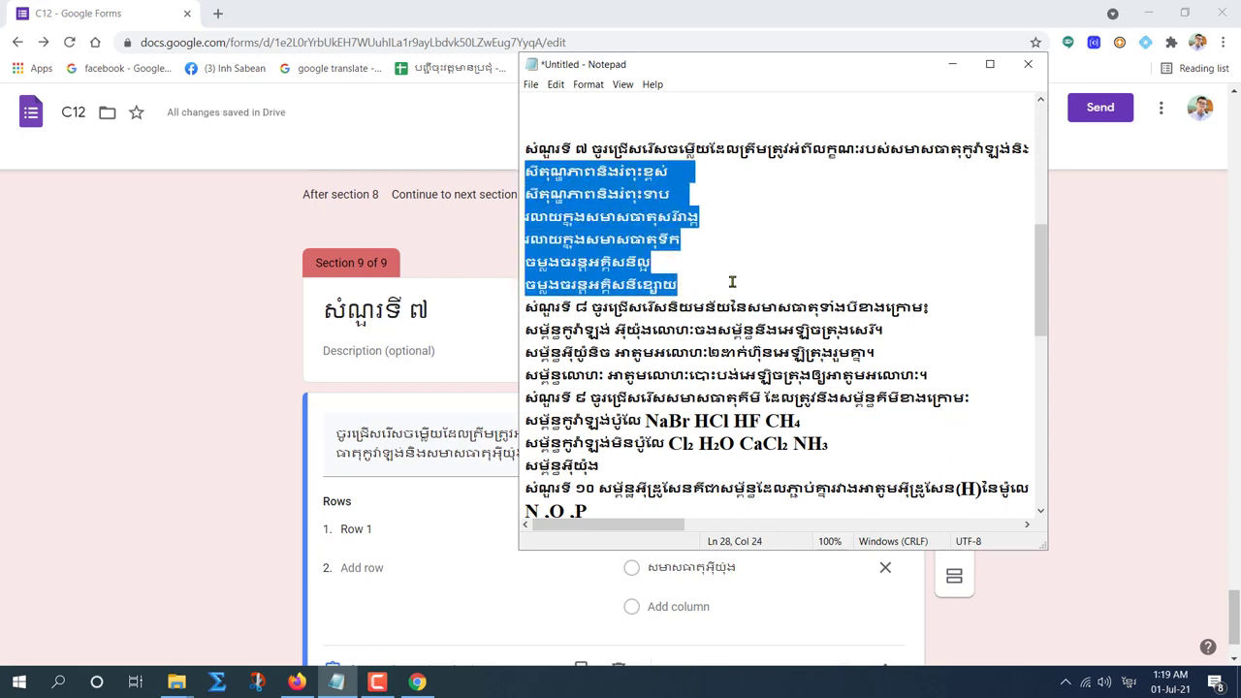
key(ctrl+x)
click(369, 529)
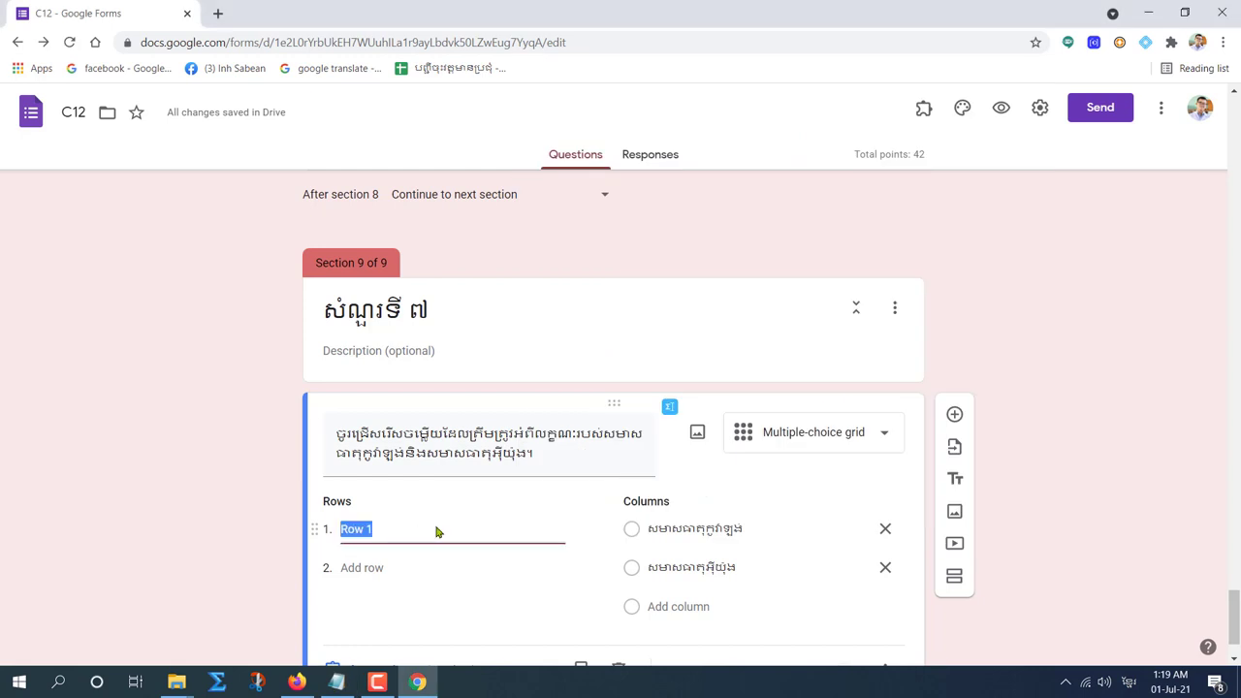
key(ctrl+v)
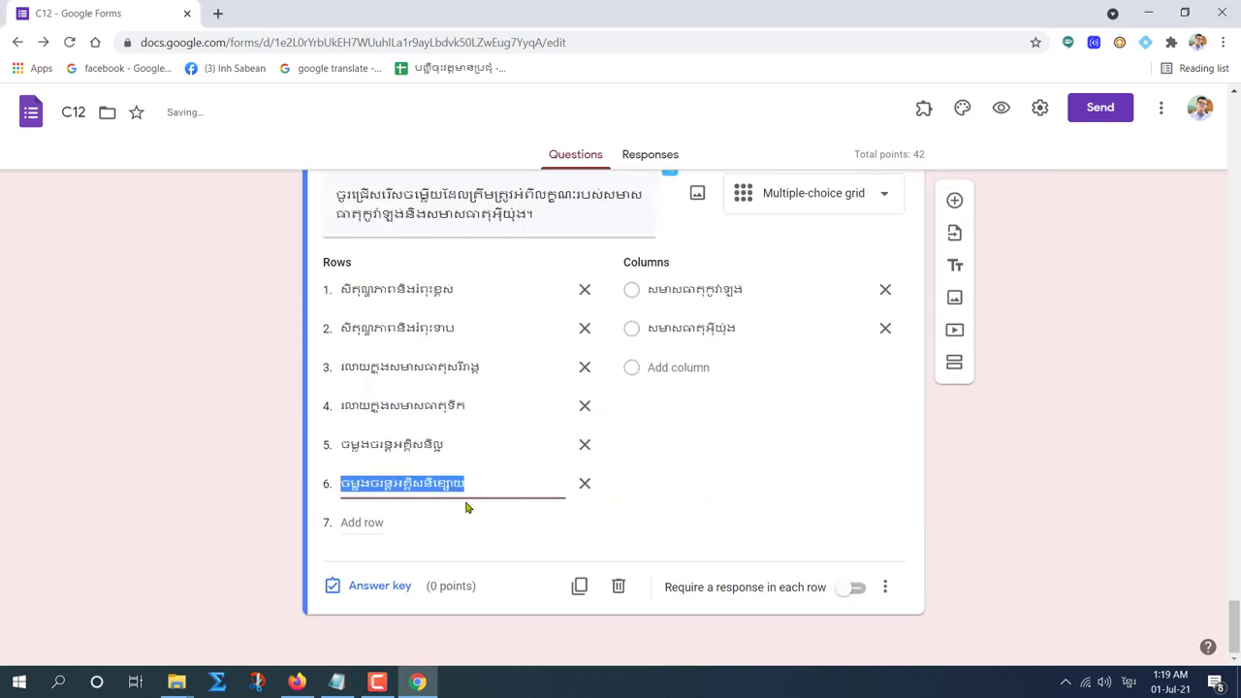
In the grid's answer key, mark សមាសធាតុអ៊ីយ៉ុង for rows 1, 4 and 5, and សមាសធាតុកូវ៉ាឡង់ for rows 2, 3 and 6.
click(370, 586)
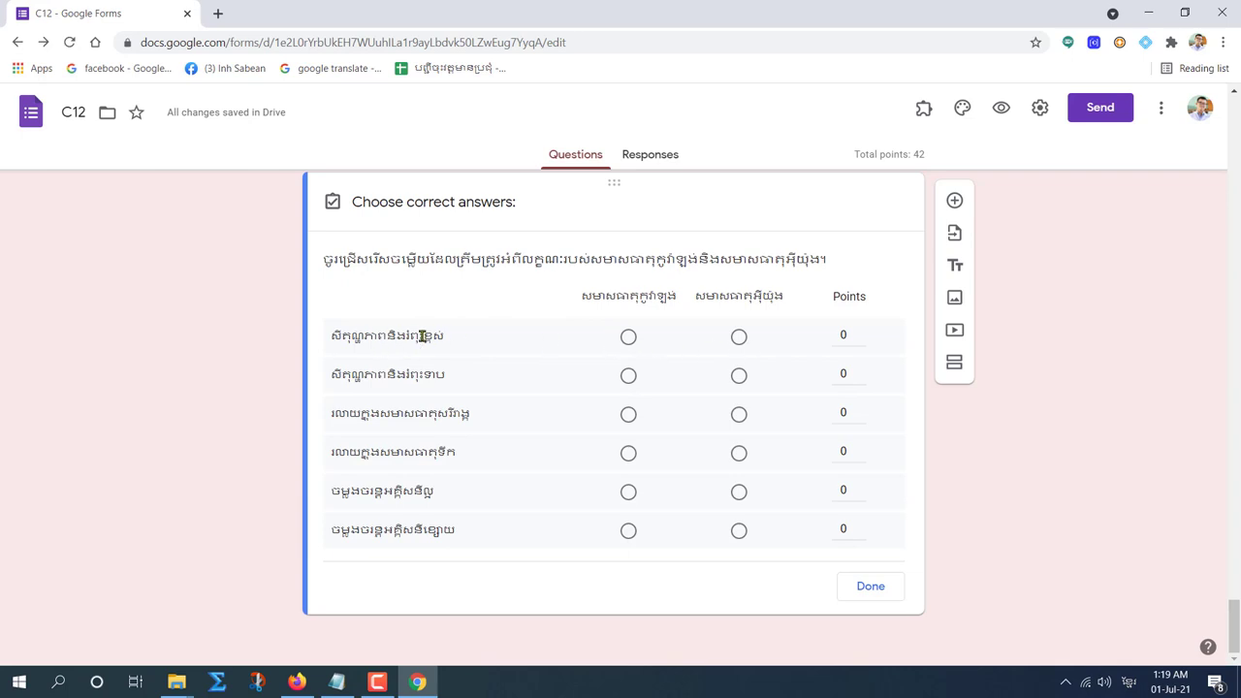
click(739, 338)
click(629, 376)
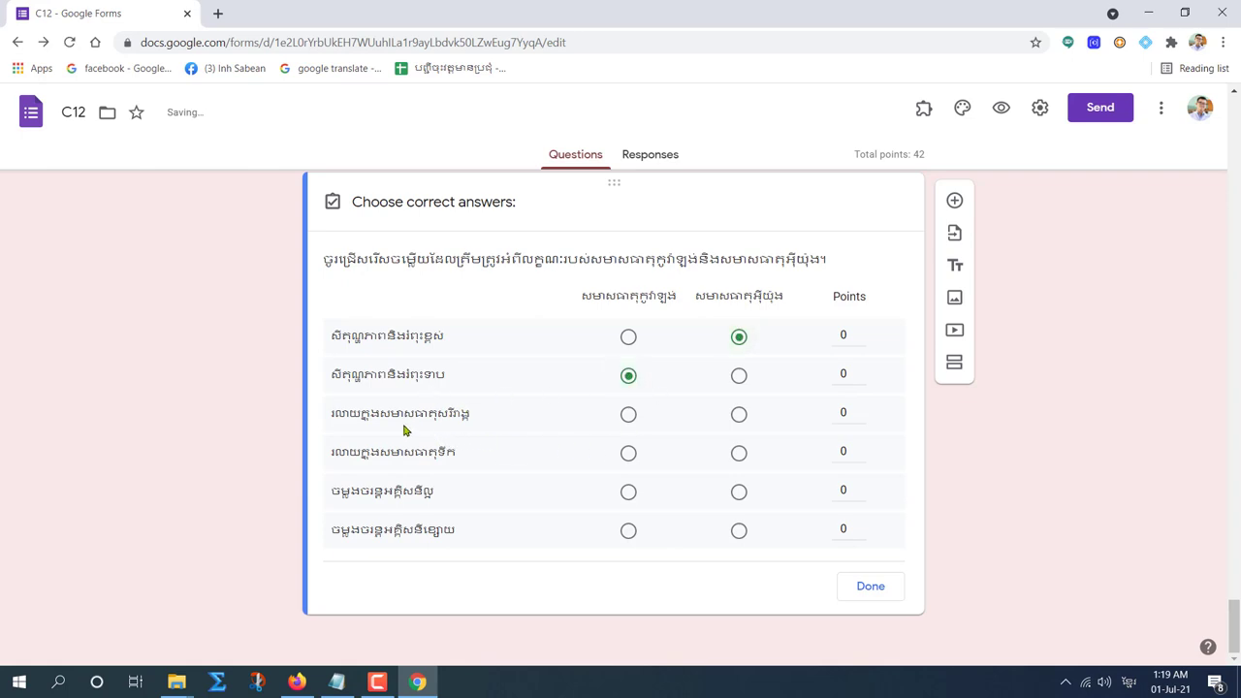
click(636, 416)
click(740, 454)
click(739, 493)
click(627, 532)
Assign 1 point to each of the first five rows in the answer key and 2 points to the last row.
click(862, 332)
click(860, 370)
click(860, 408)
click(860, 447)
click(860, 486)
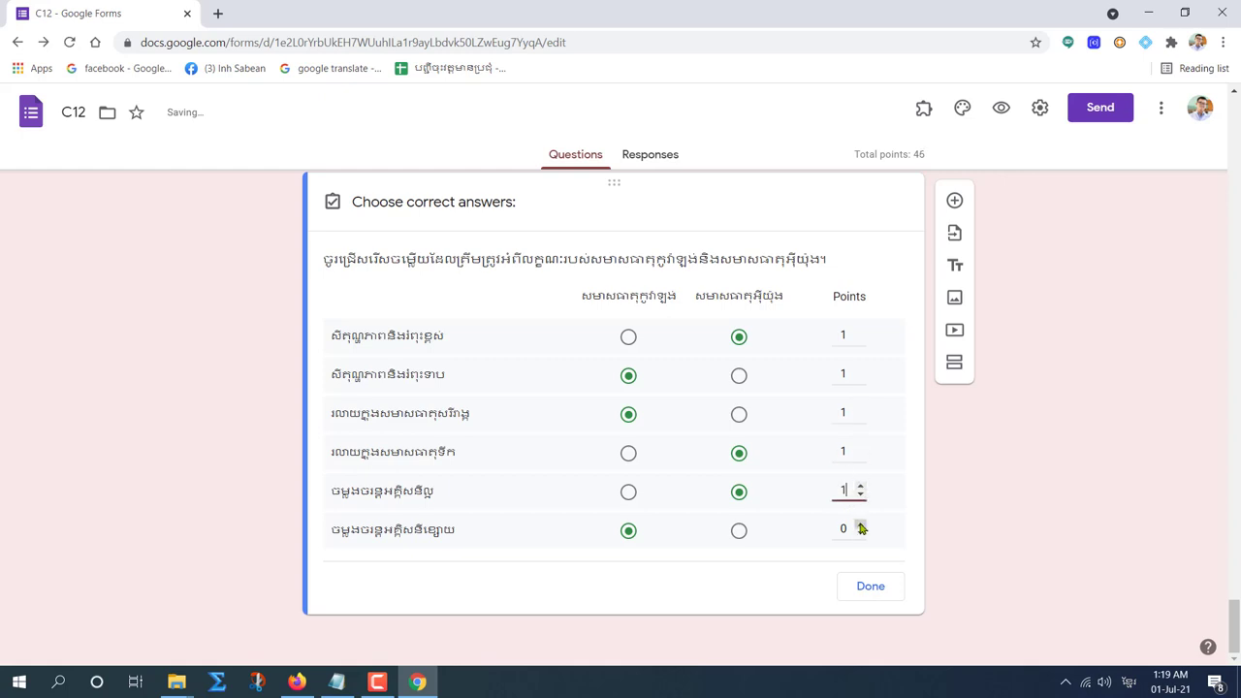
click(860, 525)
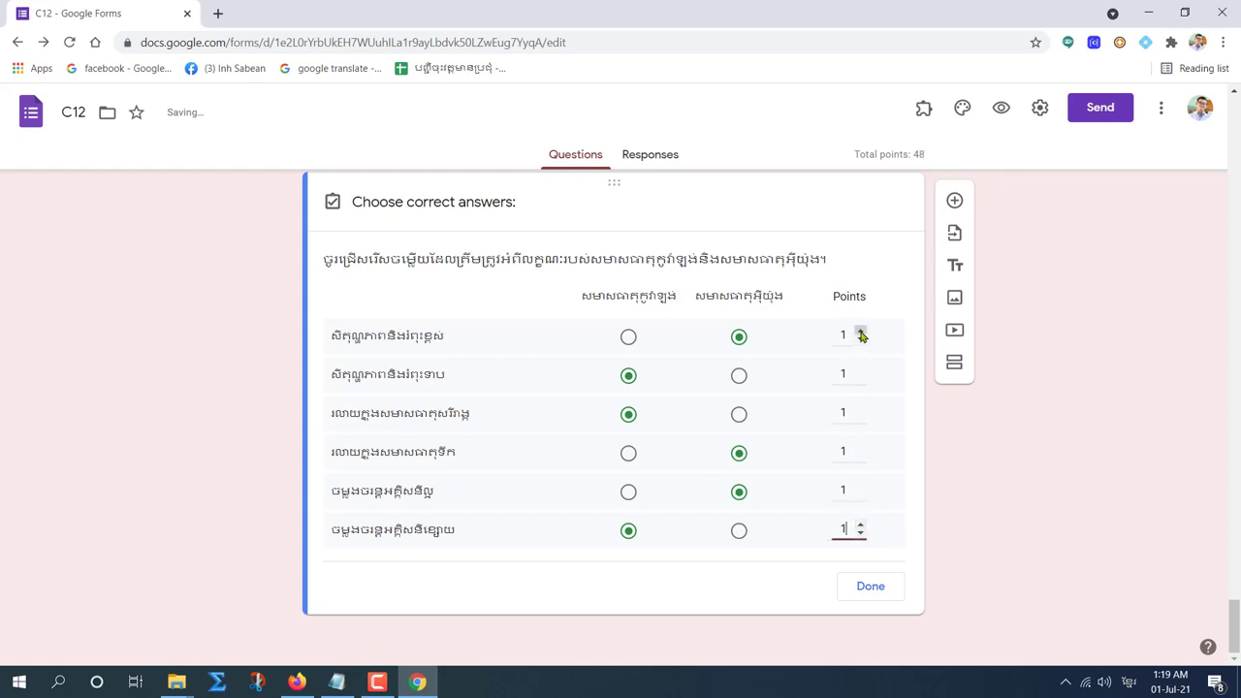
click(860, 524)
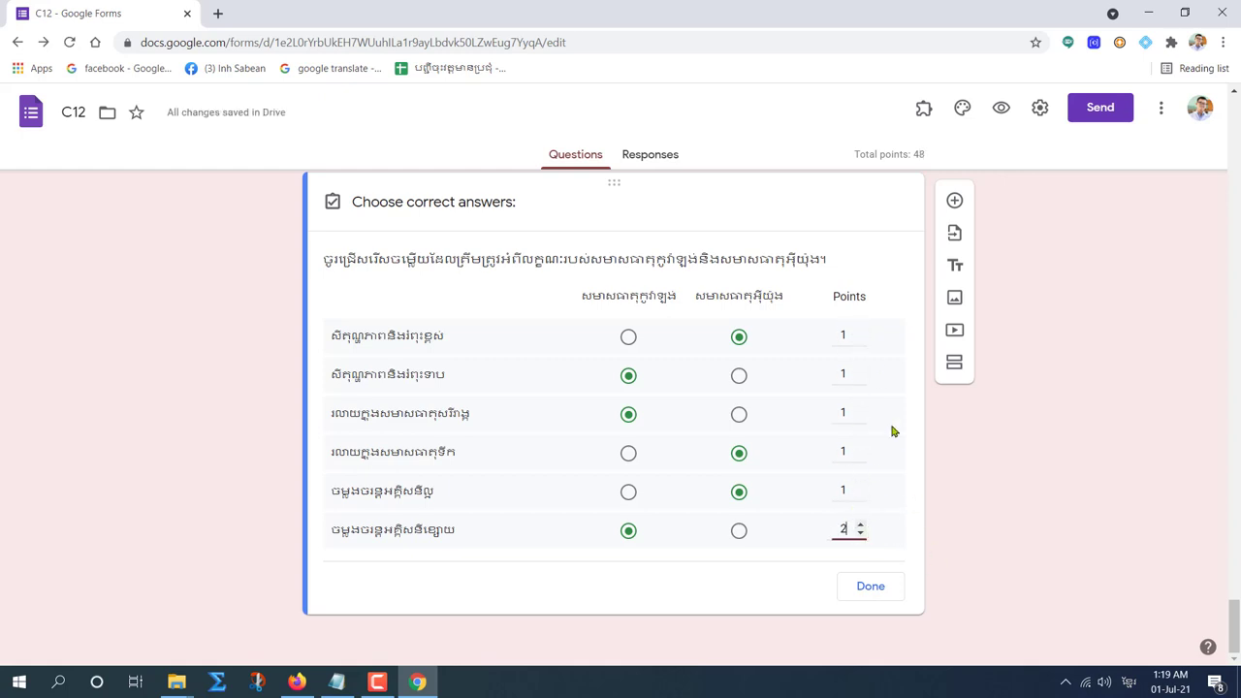
Finish the answer key and require a response in each row of the section 9 grid question.
click(876, 589)
click(853, 587)
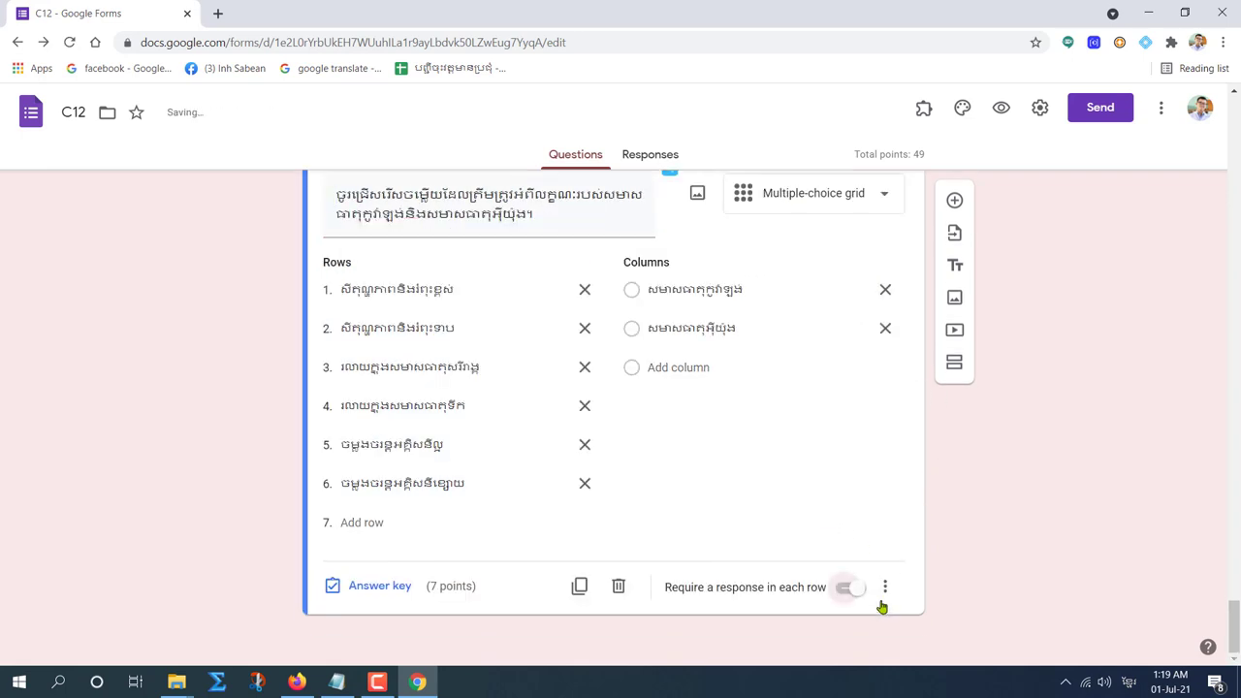
click(885, 587)
click(962, 630)
Add a section after section 9 and title it សំណួរទី ៨, reusing section 9's title with the number changed.
scroll(729, 455, up, 3)
scroll(824, 451, down, 2)
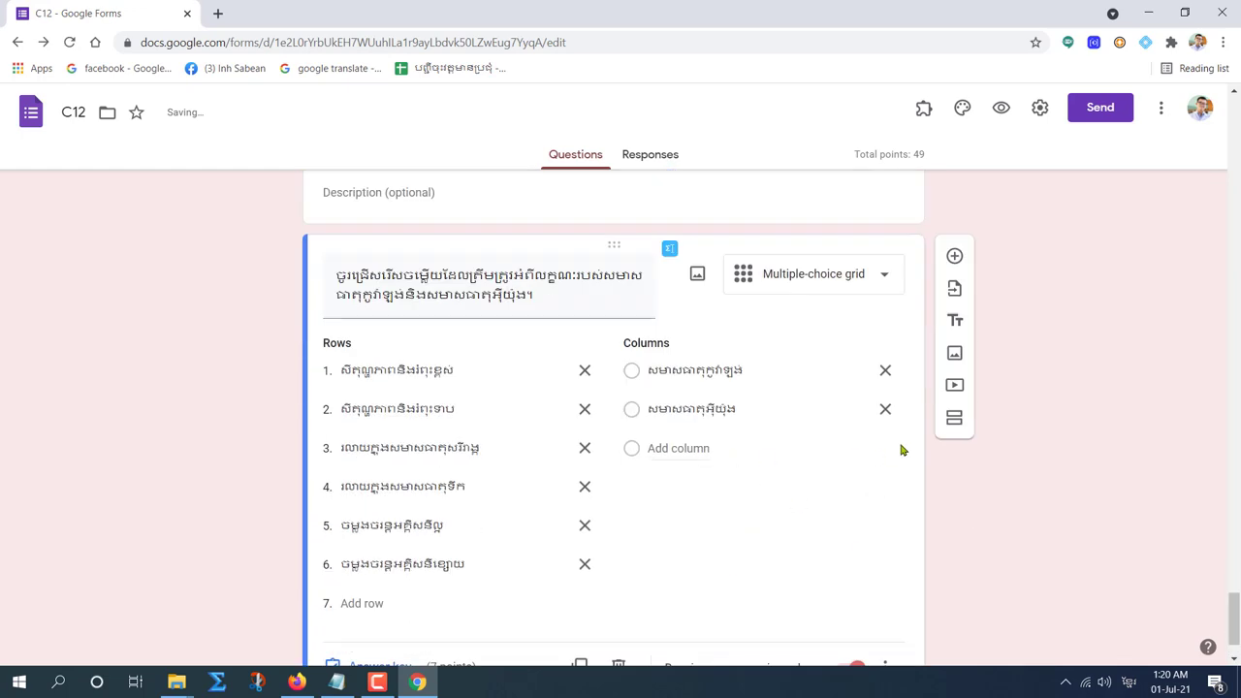
click(955, 423)
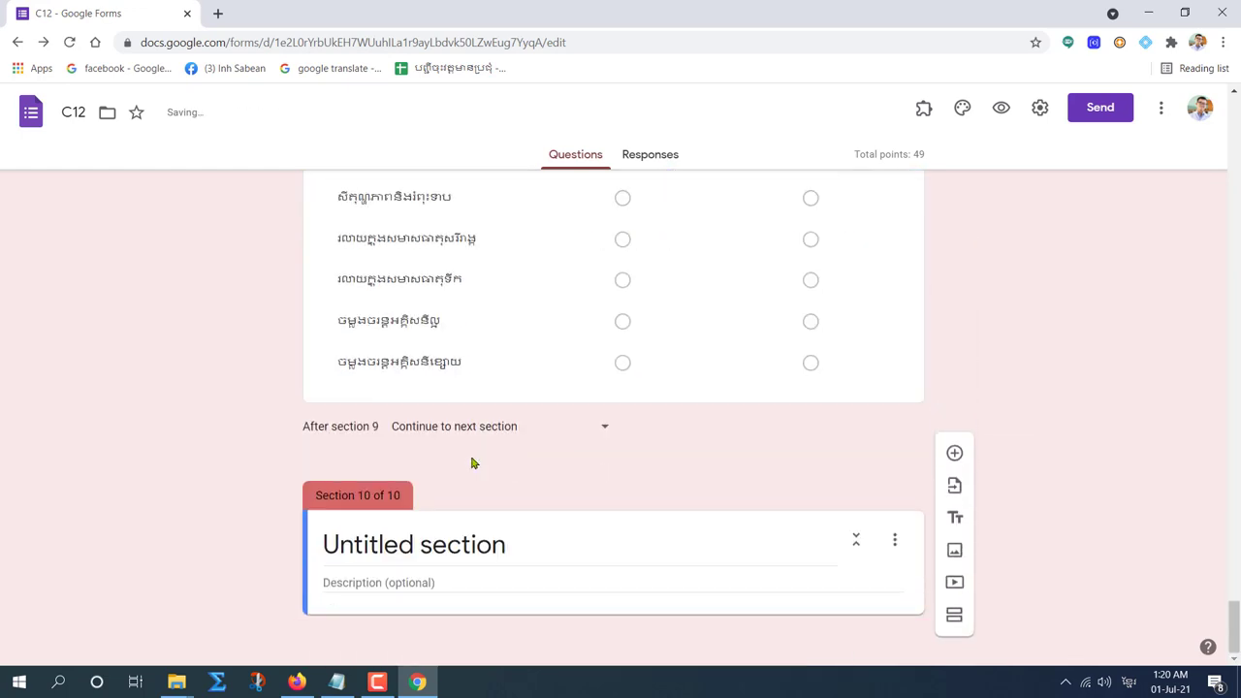
scroll(402, 366, up, 2)
scroll(401, 366, up, 1)
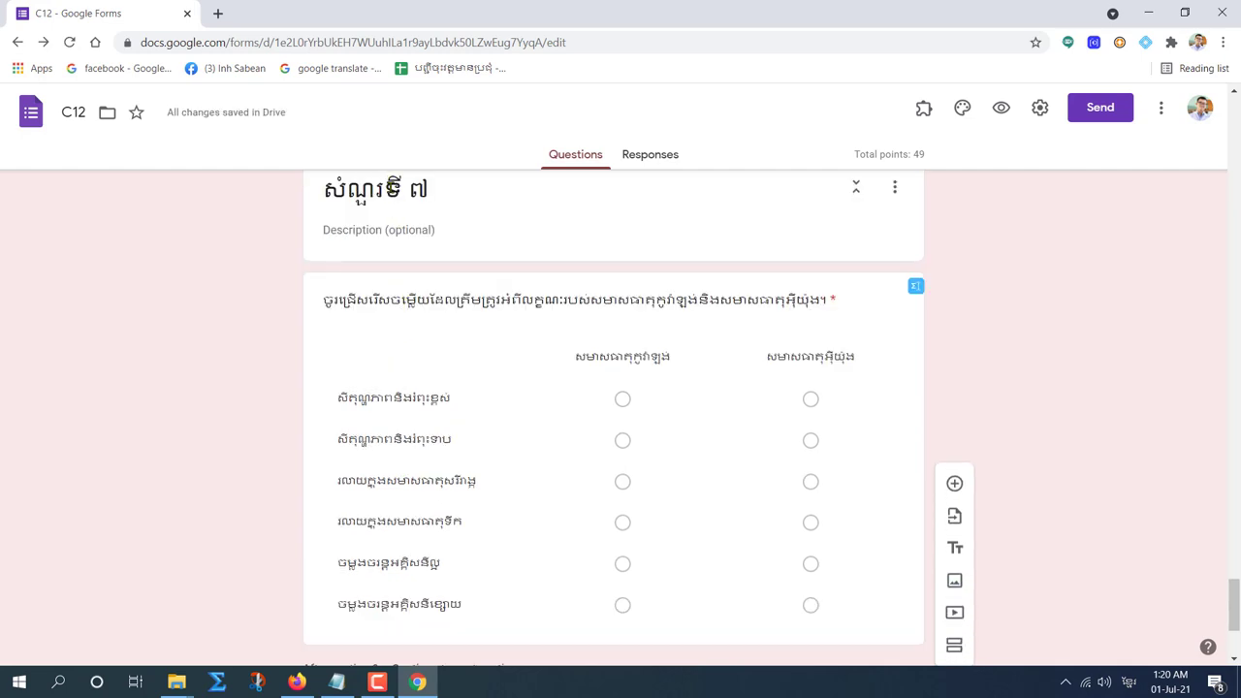
click(478, 201)
scroll(479, 213, down, 3)
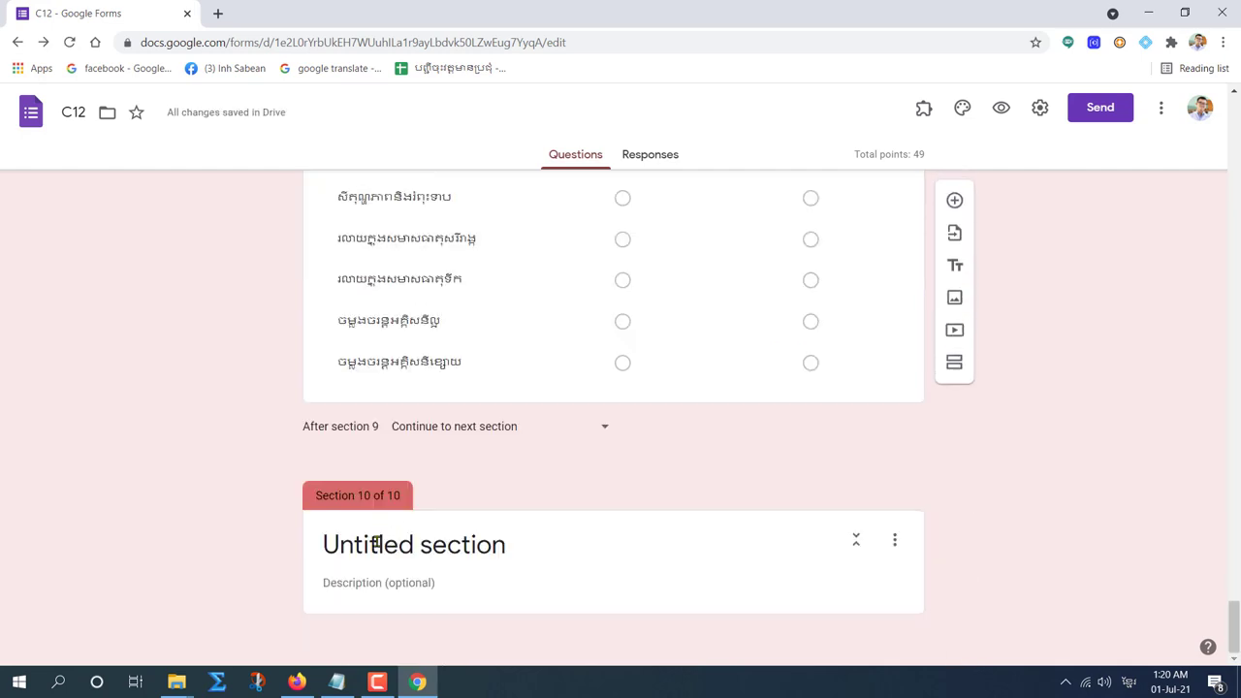
click(430, 543)
key(ctrl+v)
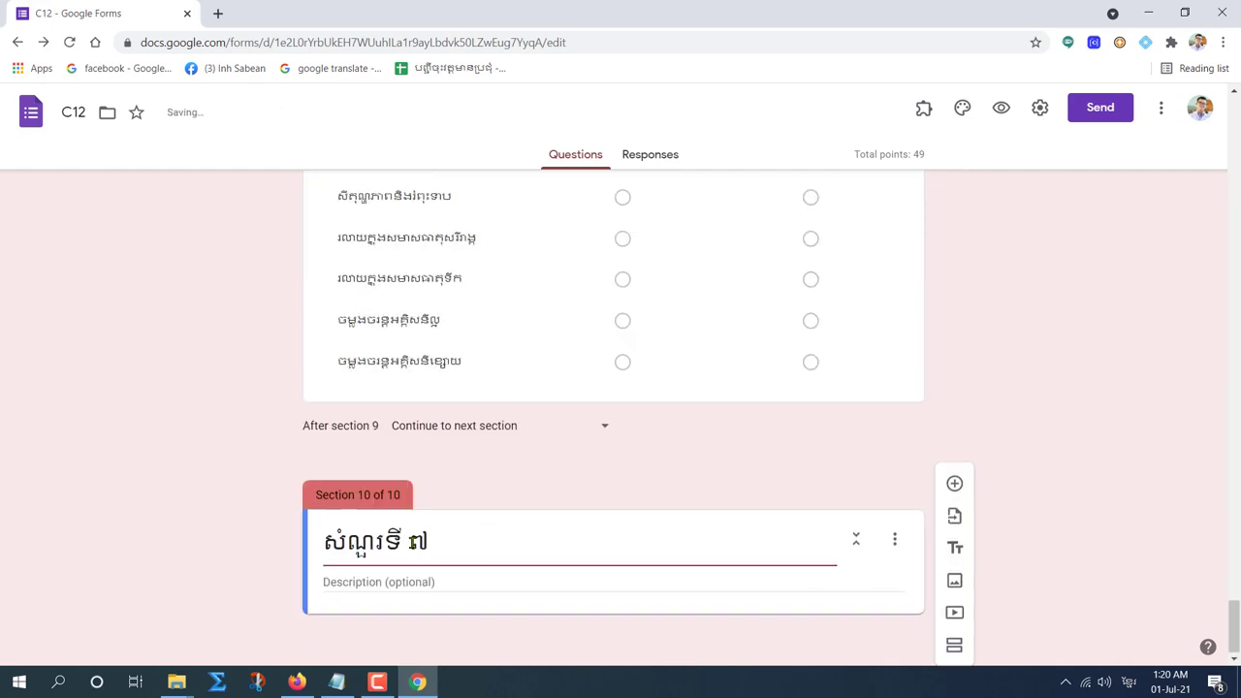
drag(409, 541, 428, 541)
text(៨)
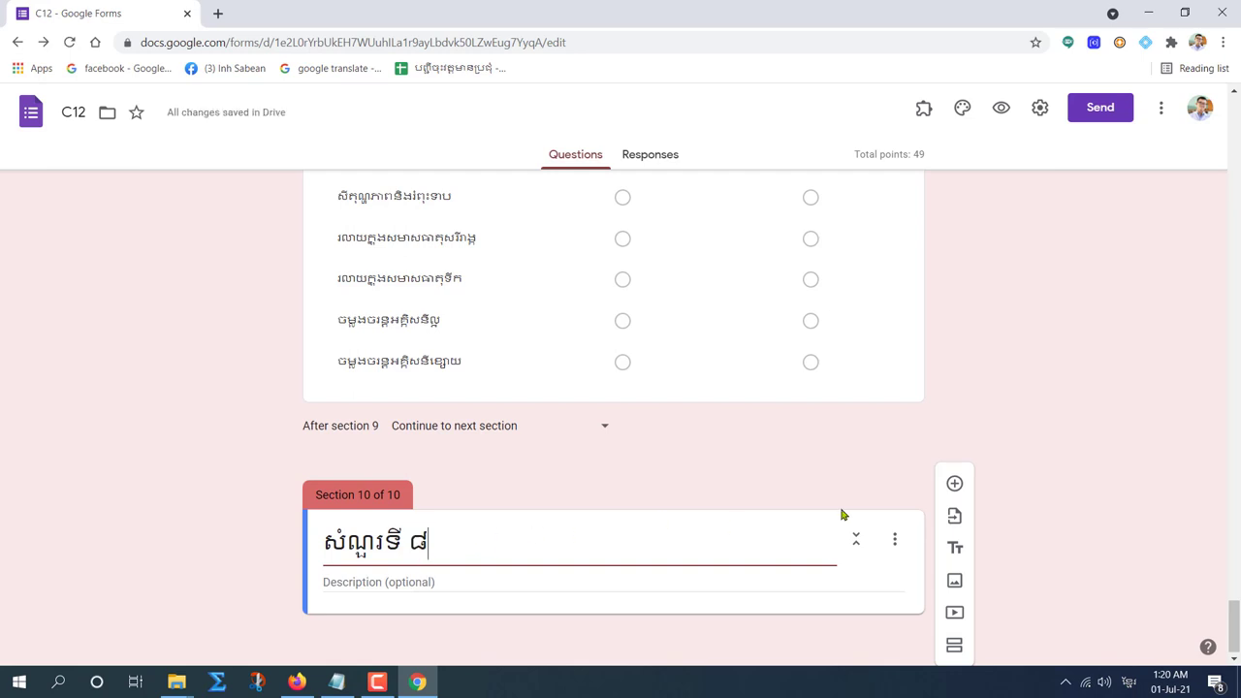
Add a question to section 10, and remove the already transferred question ៧ line from the Notepad notes.
click(954, 482)
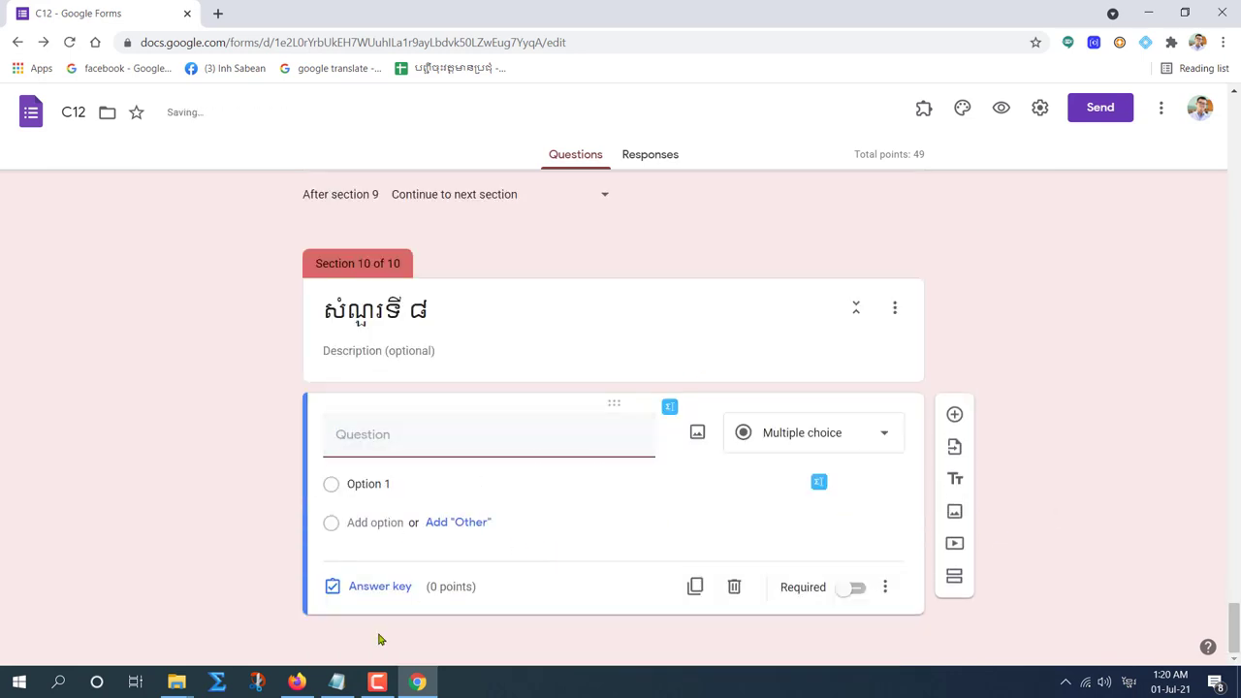
click(336, 681)
scroll(669, 300, up, 1)
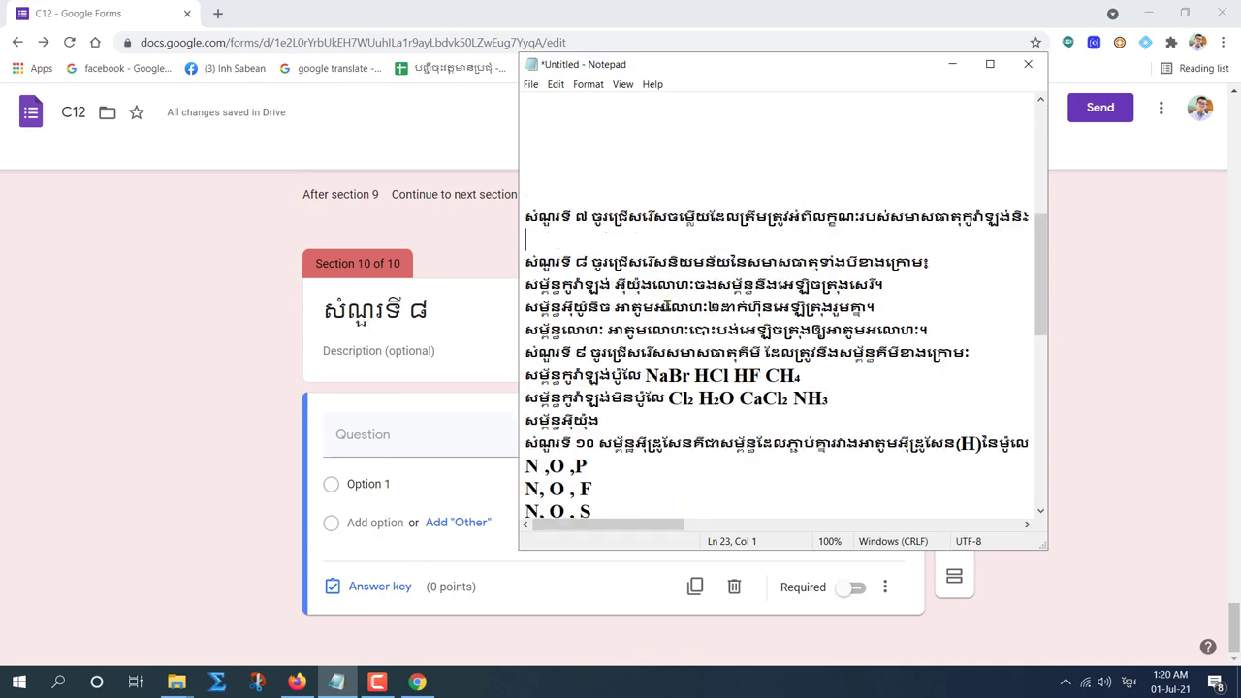
drag(525, 216, 1194, 211)
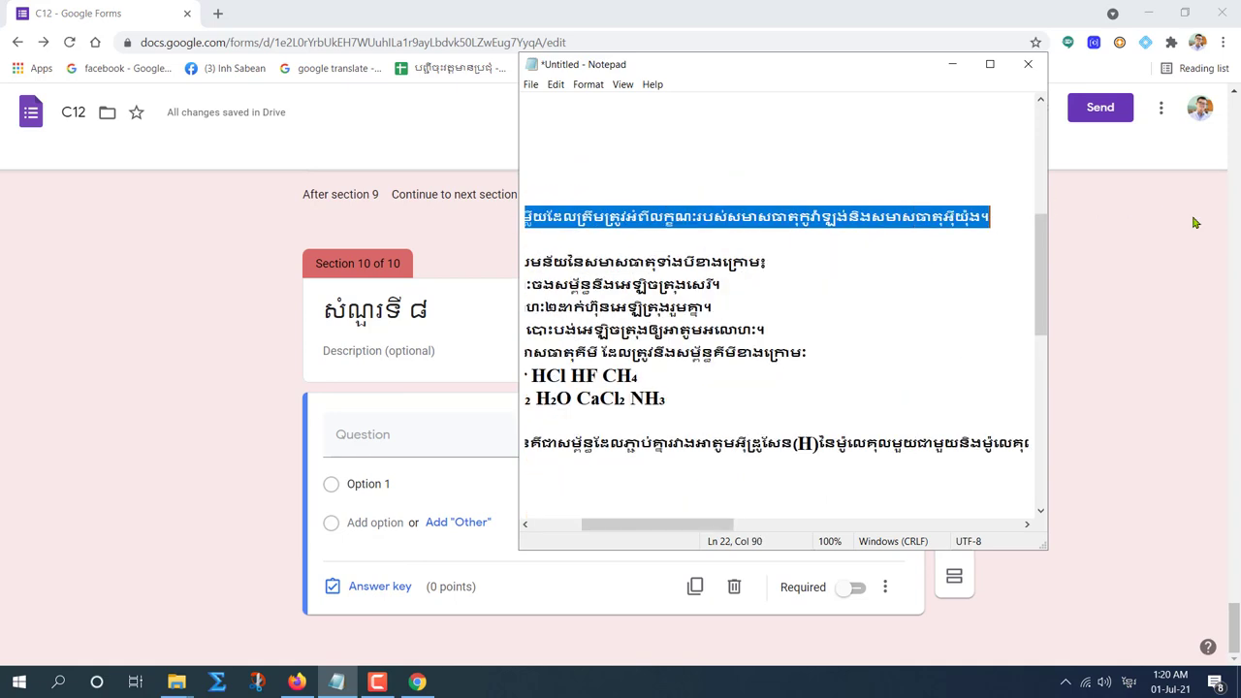
key(ctrl+x)
Copy the wording of question ៨ from the notes, without its number, into the new Google Forms question's title.
drag(591, 262, 930, 260)
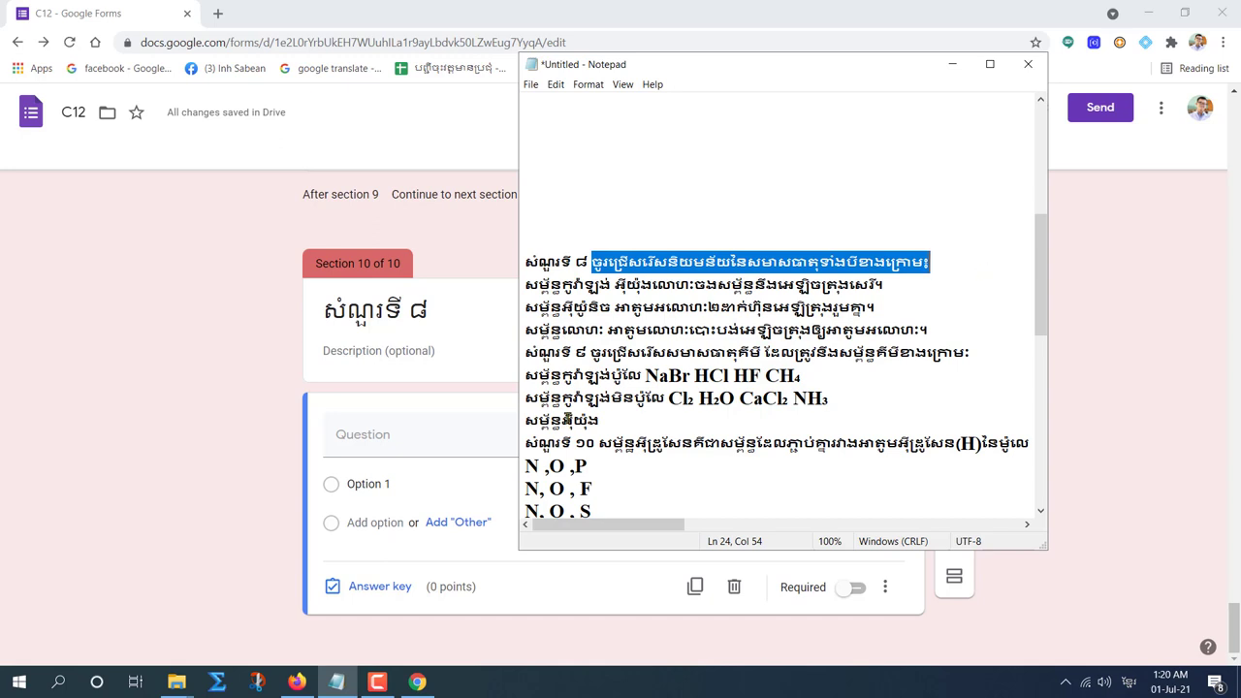
click(404, 436)
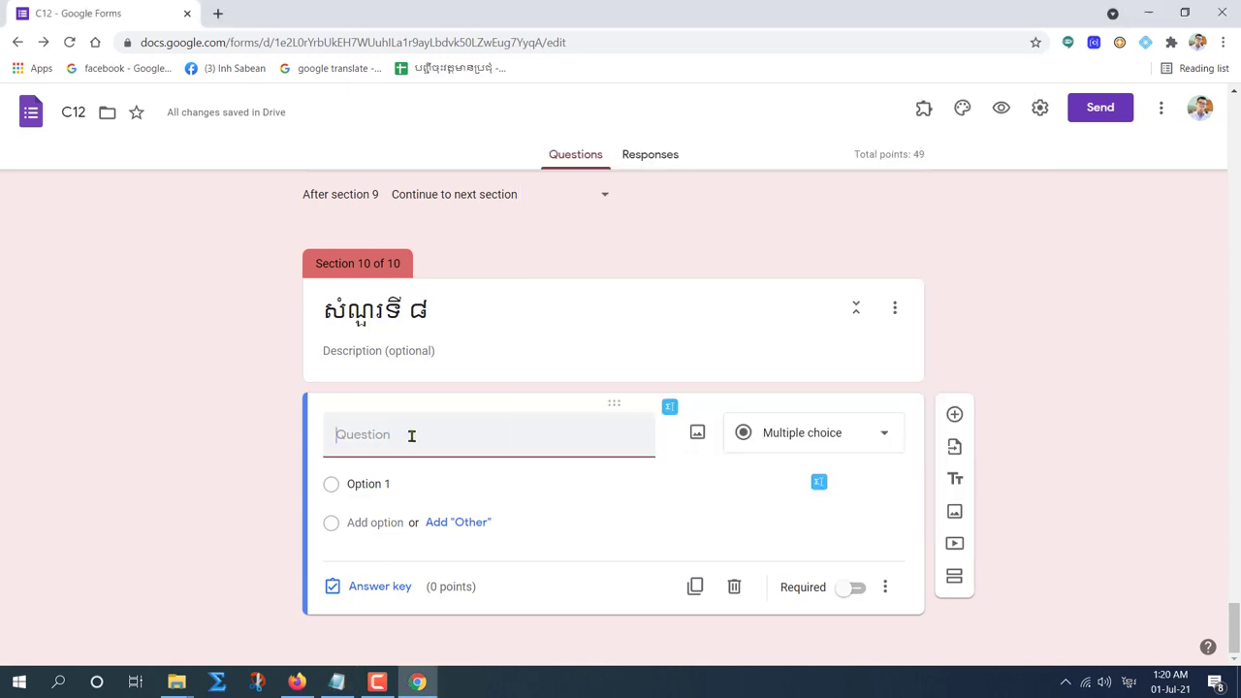
key(ctrl+v)
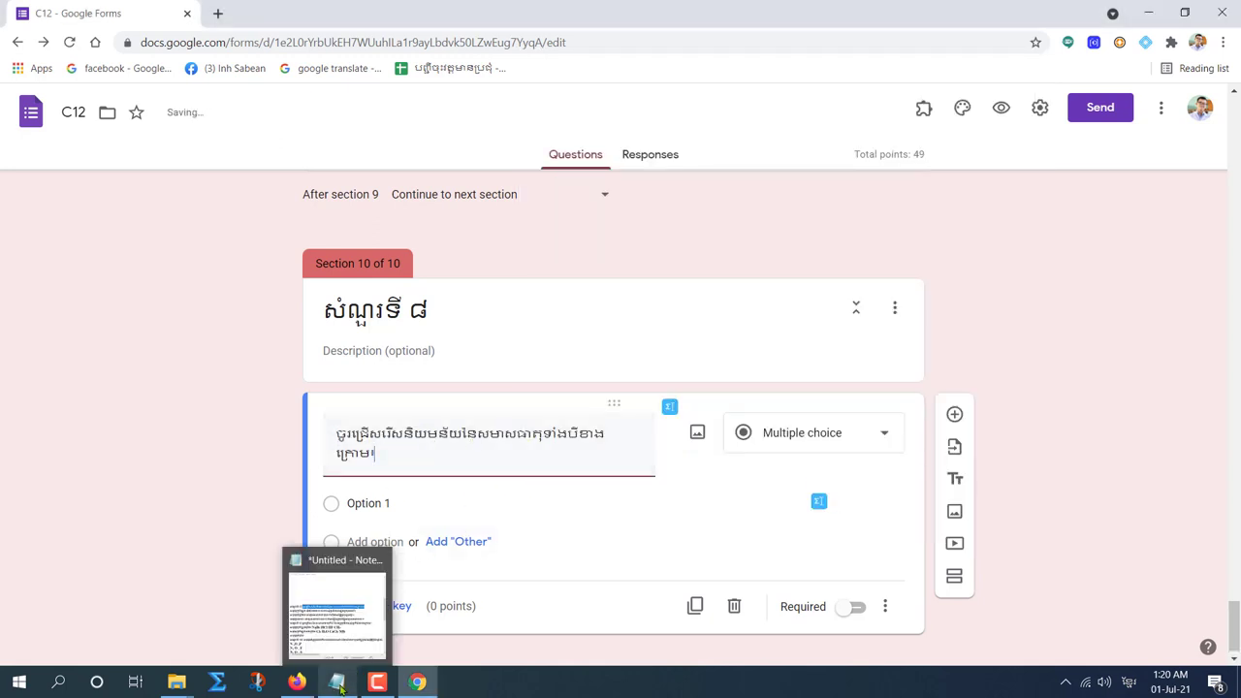
In the Notepad notes, cut the term សម្ព័ន្ធកូវ៉ាឡង់ from the first answer line of question ៨.
click(337, 681)
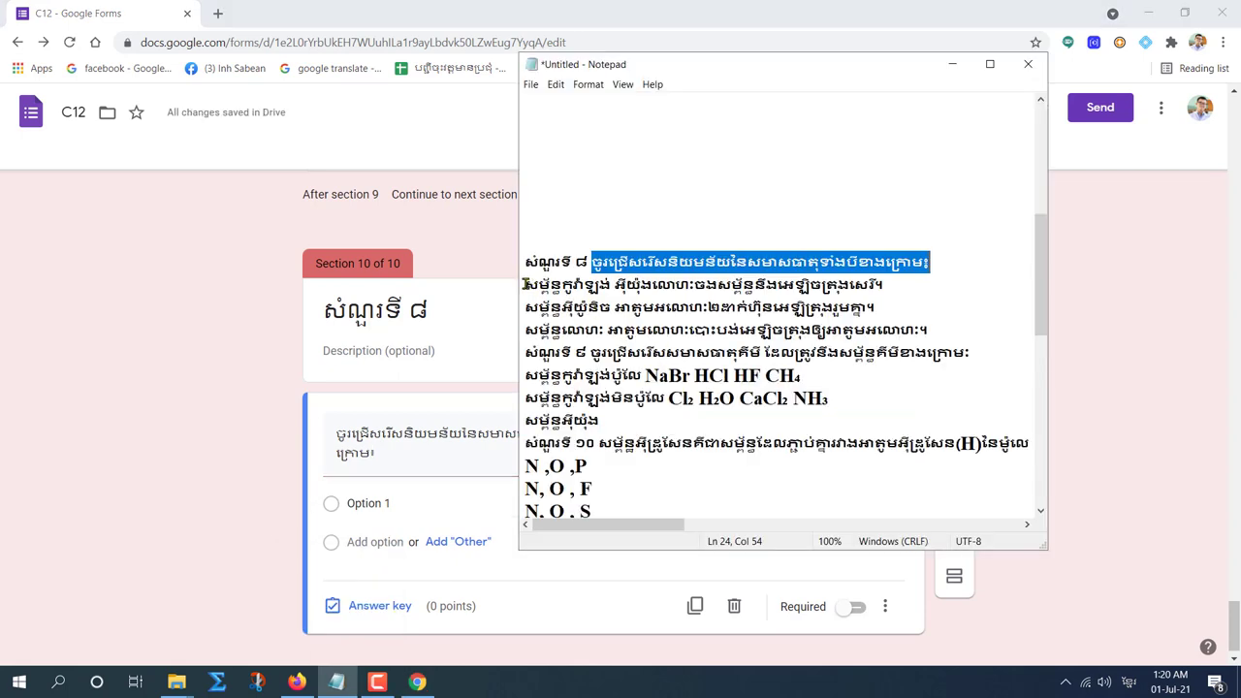
drag(524, 284, 562, 284)
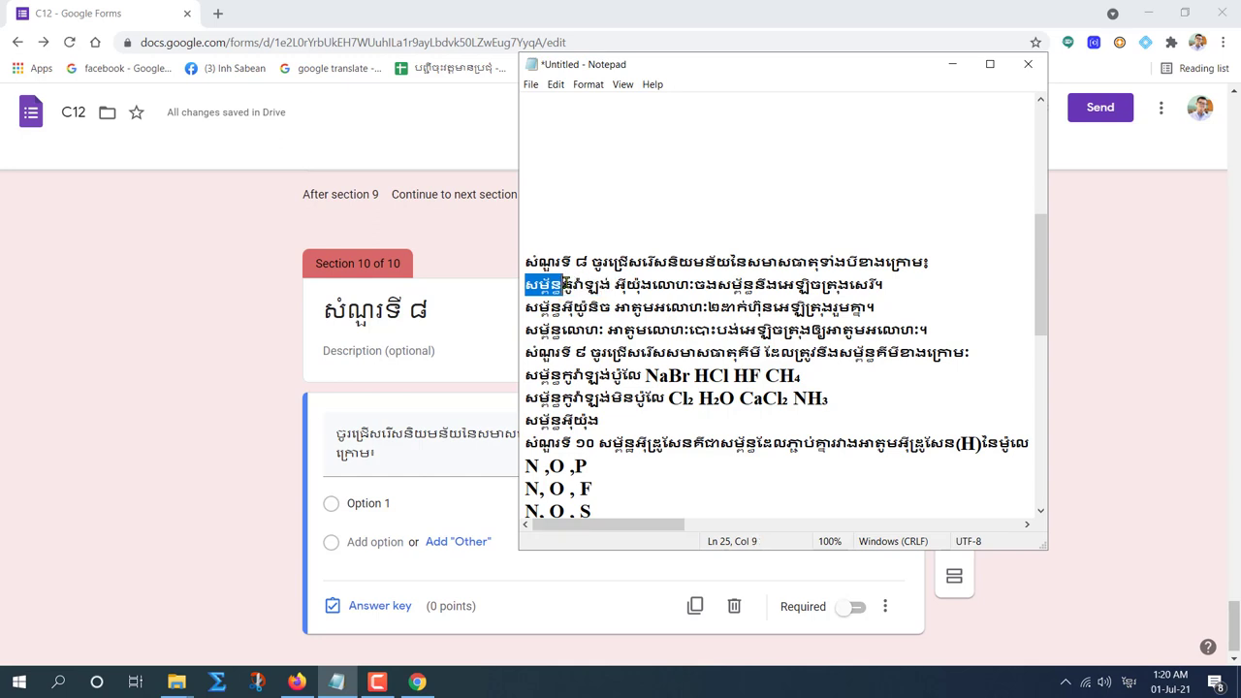
click(549, 286)
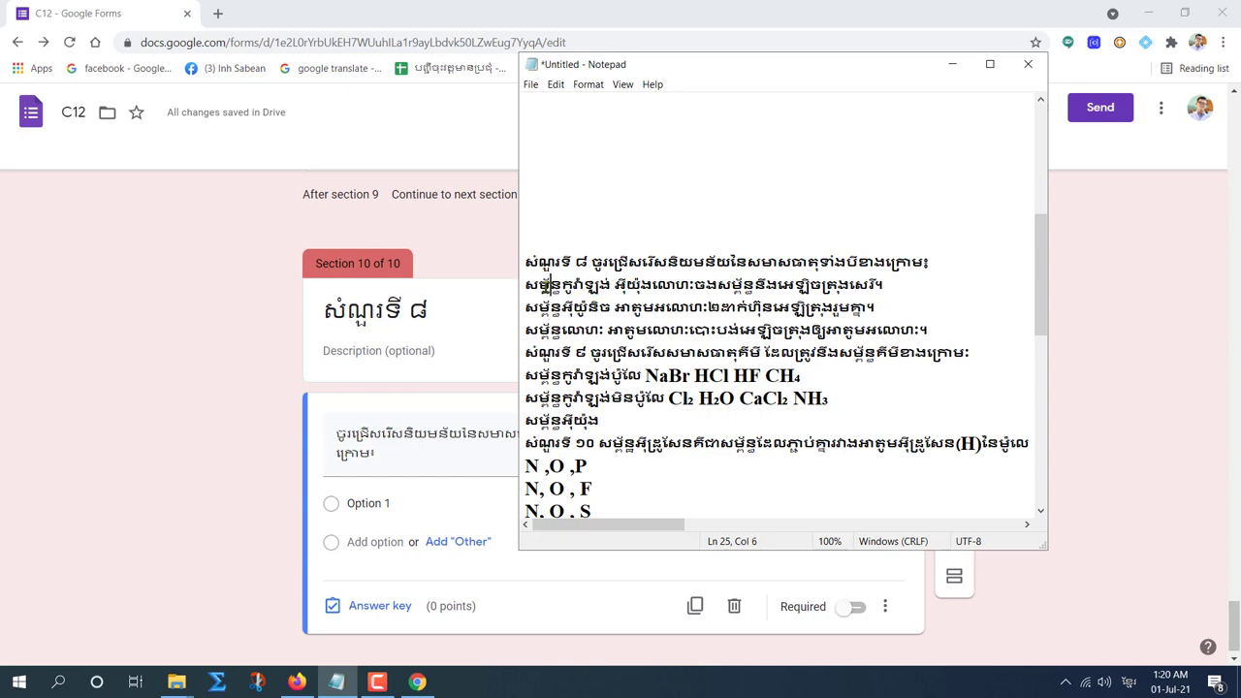
drag(524, 284, 609, 284)
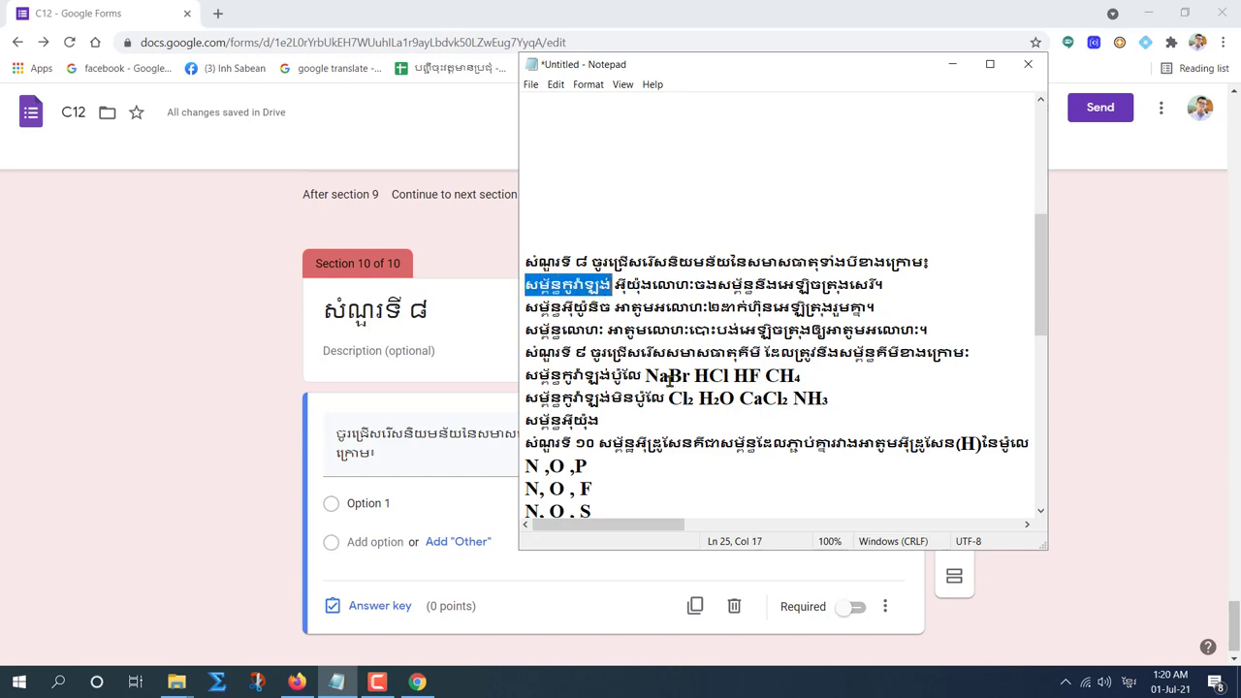
key(ctrl+x)
In Google Forms, change the section 10 question to a Multiple-choice grid and name its first row សម្ព័ន្ធកូវ៉ាឡង់ from the cut term.
click(381, 503)
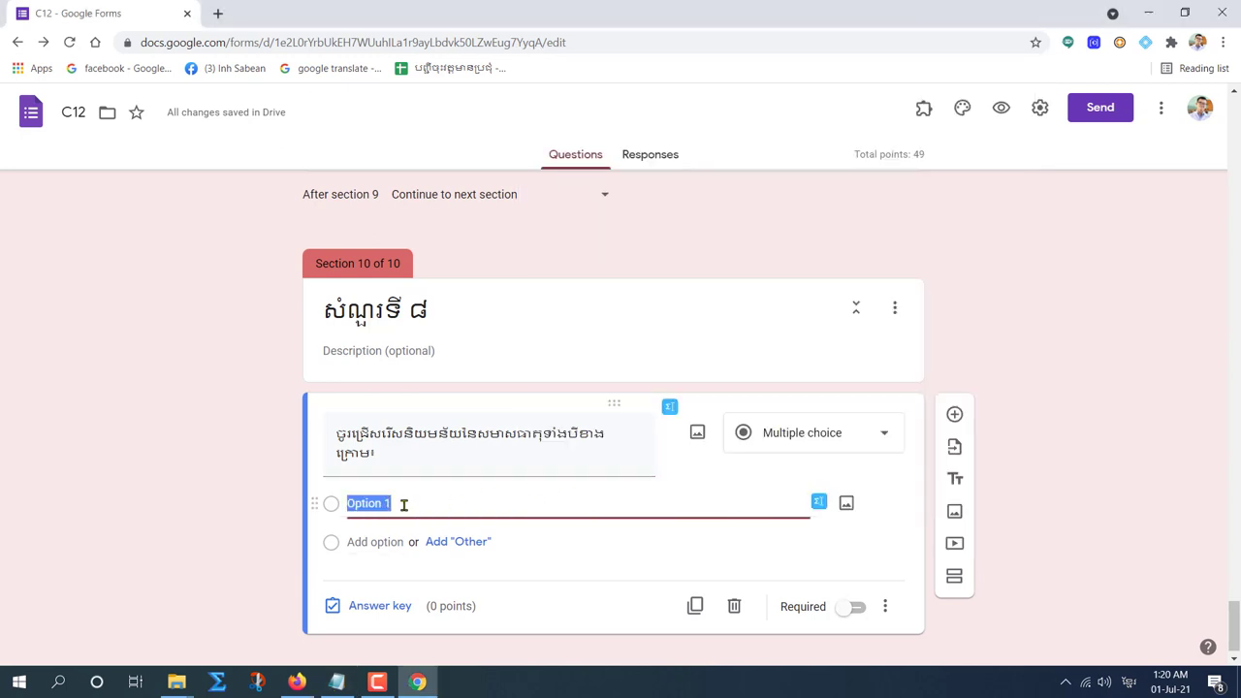
click(802, 437)
click(819, 496)
click(378, 529)
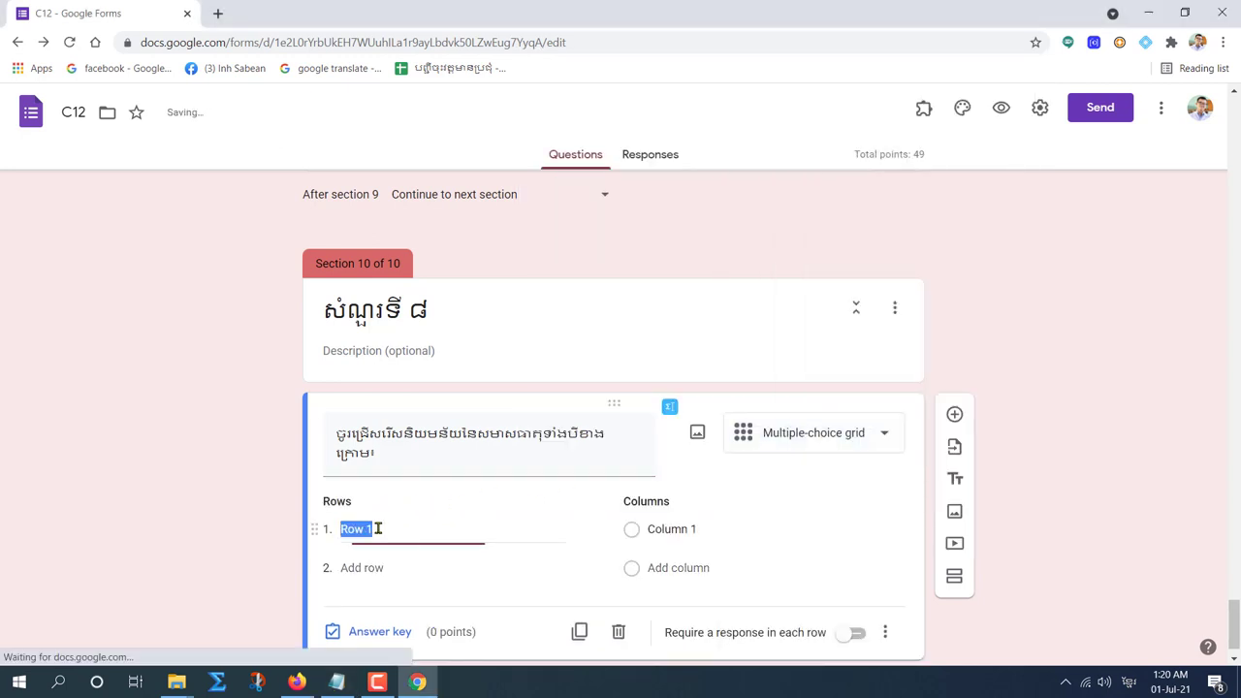
key(ctrl+v)
Cut the term សម្ព័ន្ធអ៊ីយ៉ូនិច from the Notepad notes and paste it as the grid's second row in Google Forms.
click(337, 681)
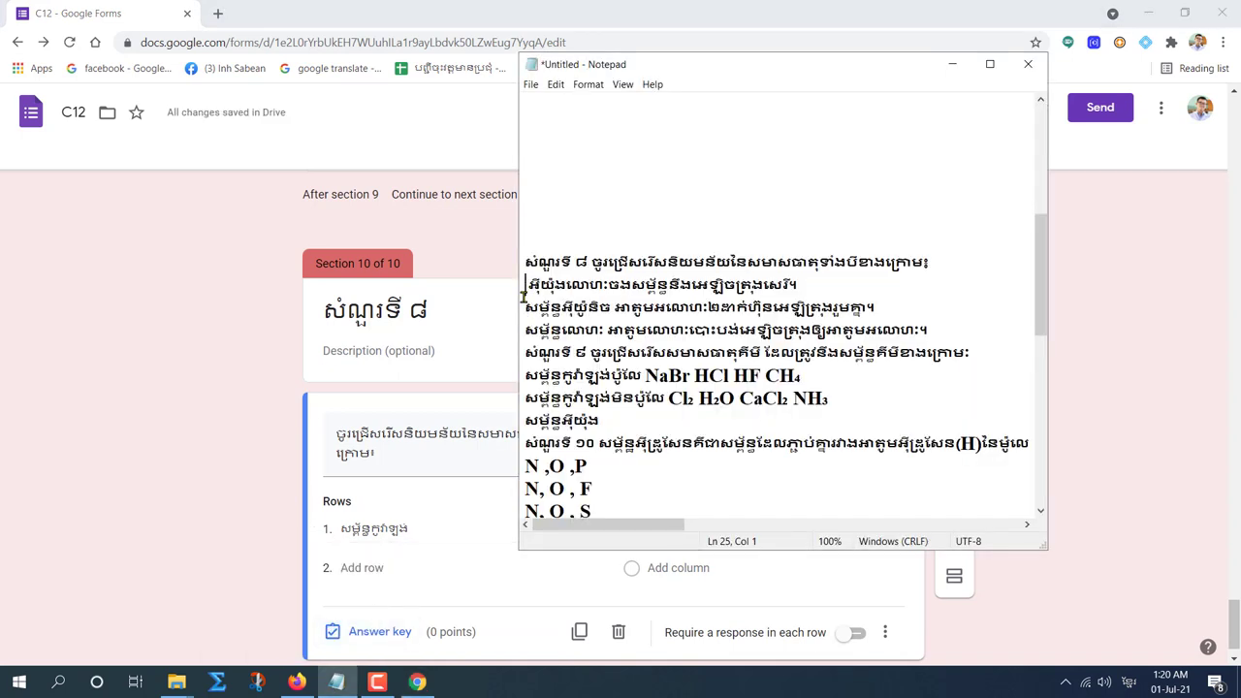
drag(525, 299, 613, 307)
key(ctrl+x)
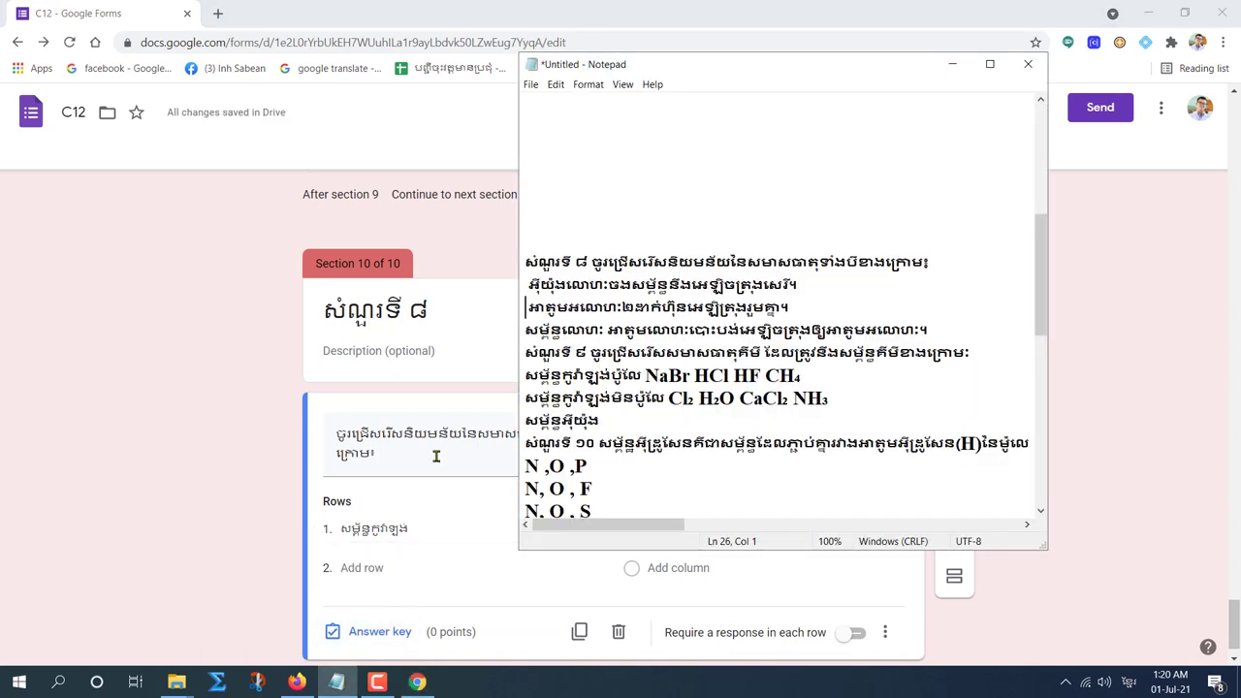
click(376, 568)
key(ctrl+v)
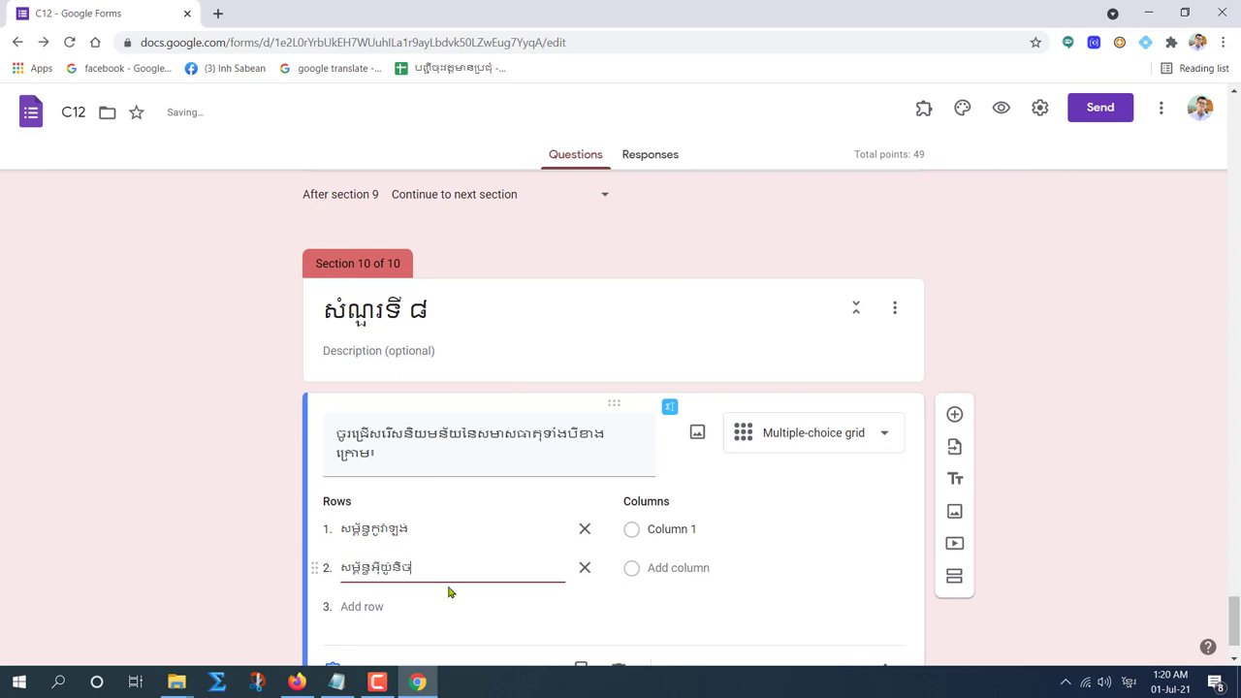
Cut the term សម្ព័ន្ធលោហៈ from the Notepad notes and paste it as the grid's third row in Google Forms.
click(337, 682)
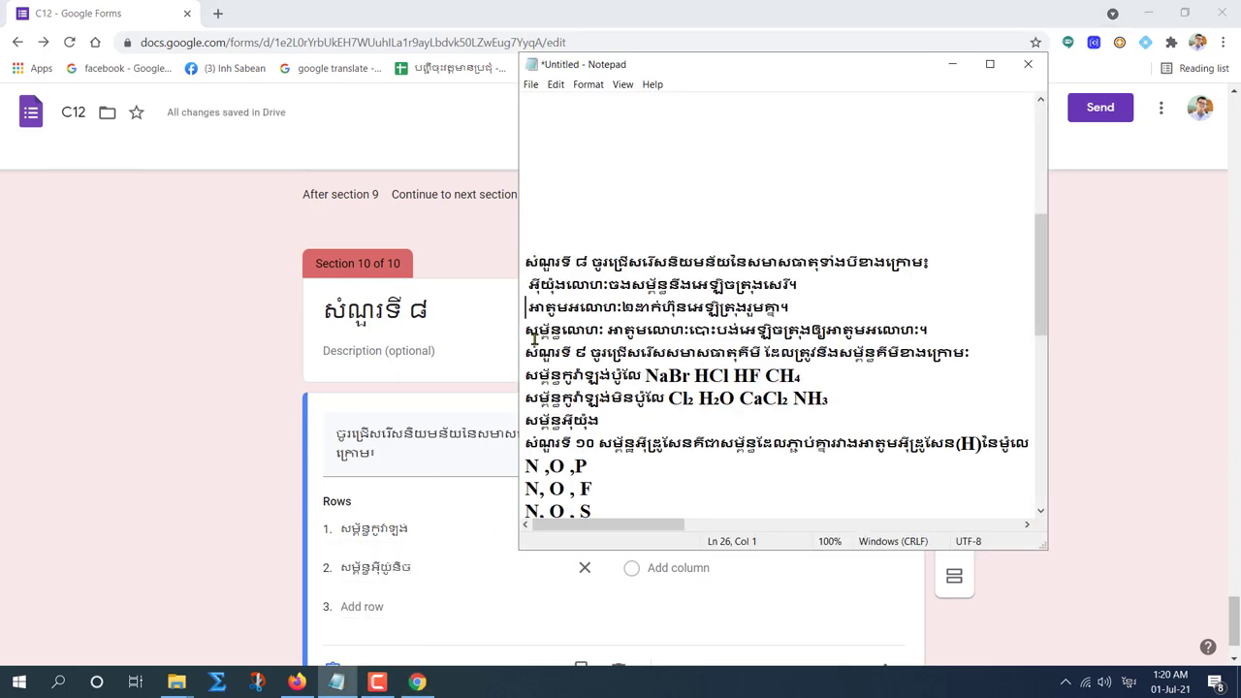
drag(524, 330, 604, 329)
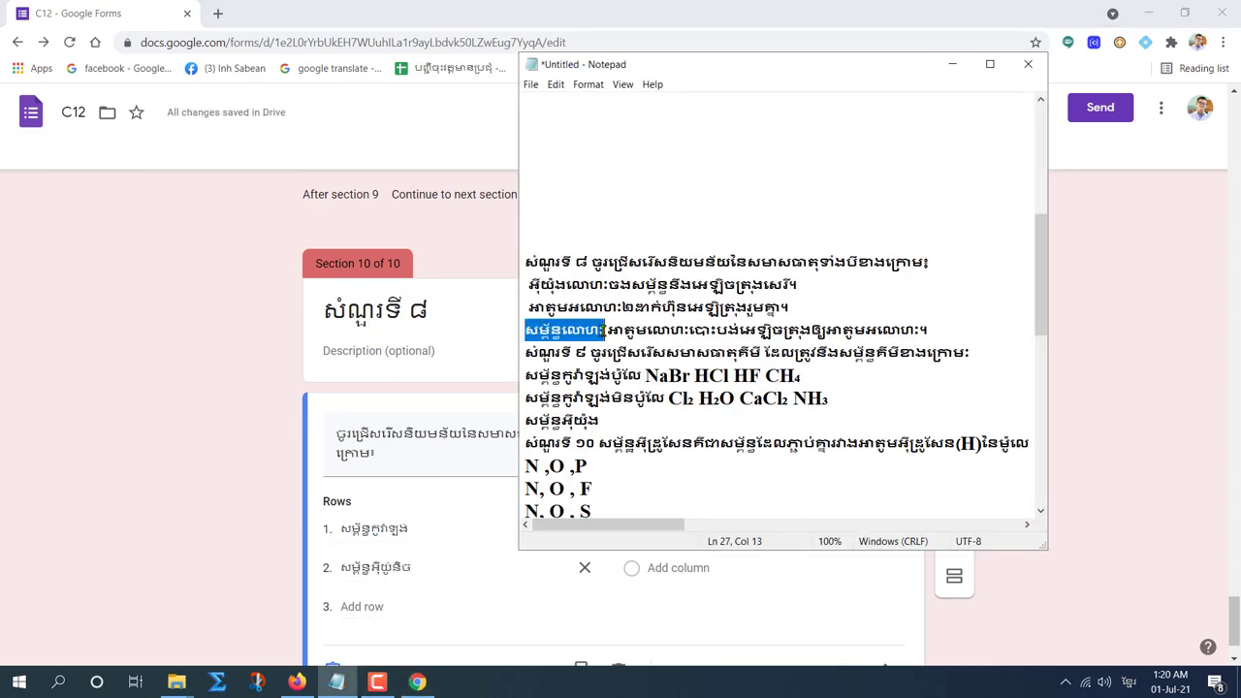
key(ctrl+x)
click(376, 606)
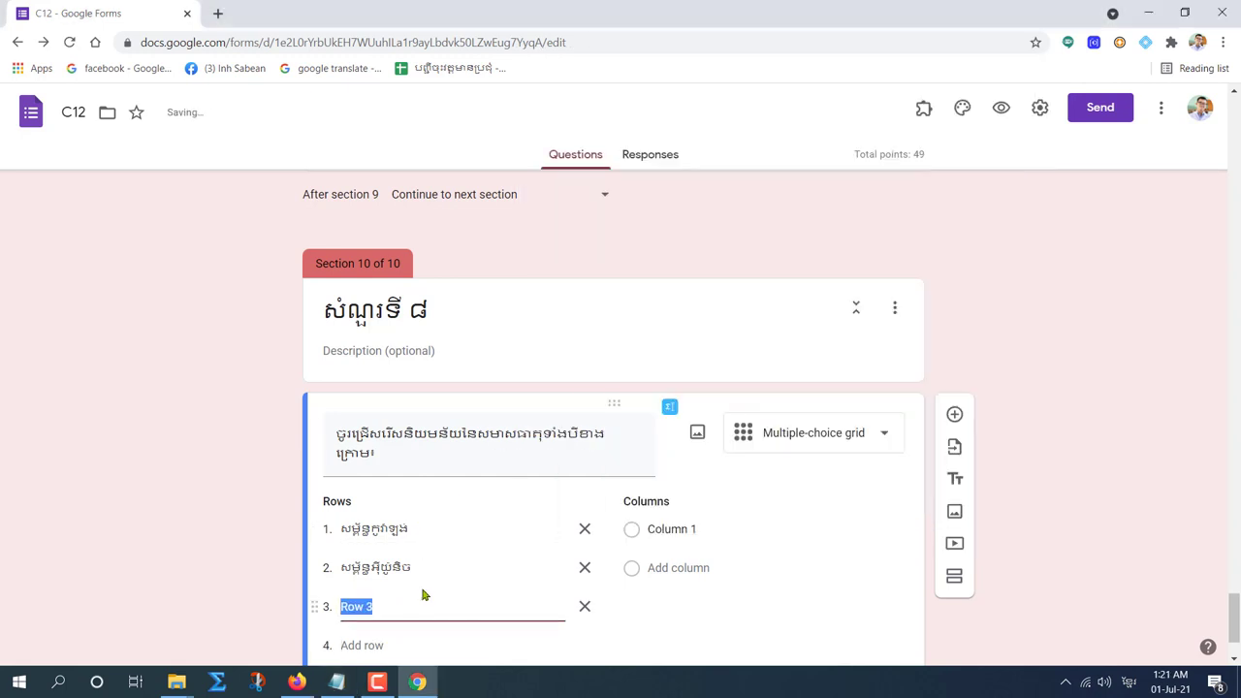
key(ctrl+v)
Cut the three remaining definition lines of question ៨ from Notepad and paste them as the grid's three columns in Google Forms.
click(336, 682)
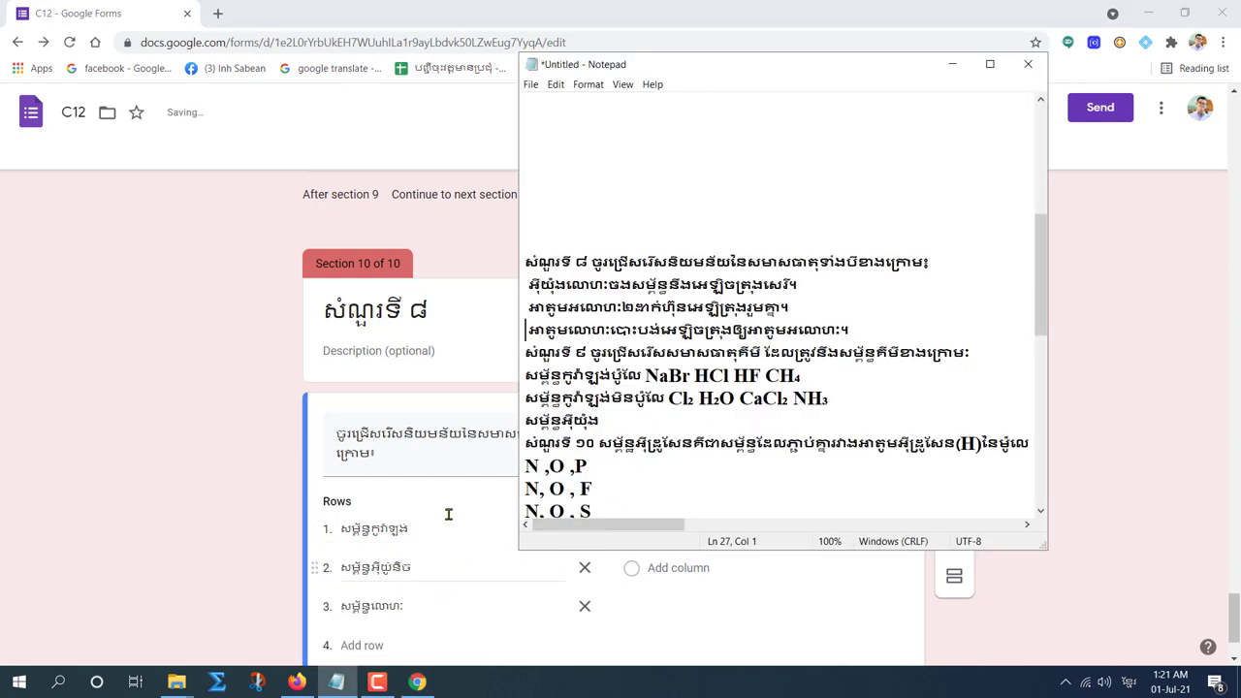
drag(530, 307, 717, 308)
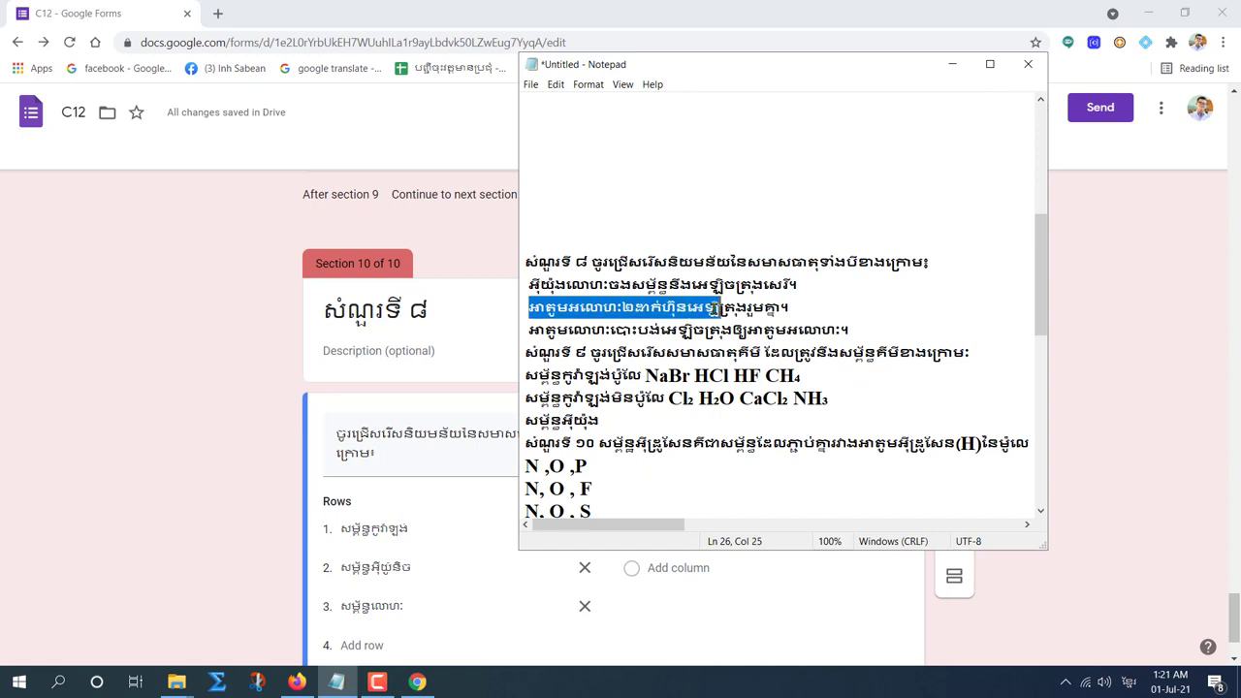
click(565, 285)
drag(528, 284, 868, 328)
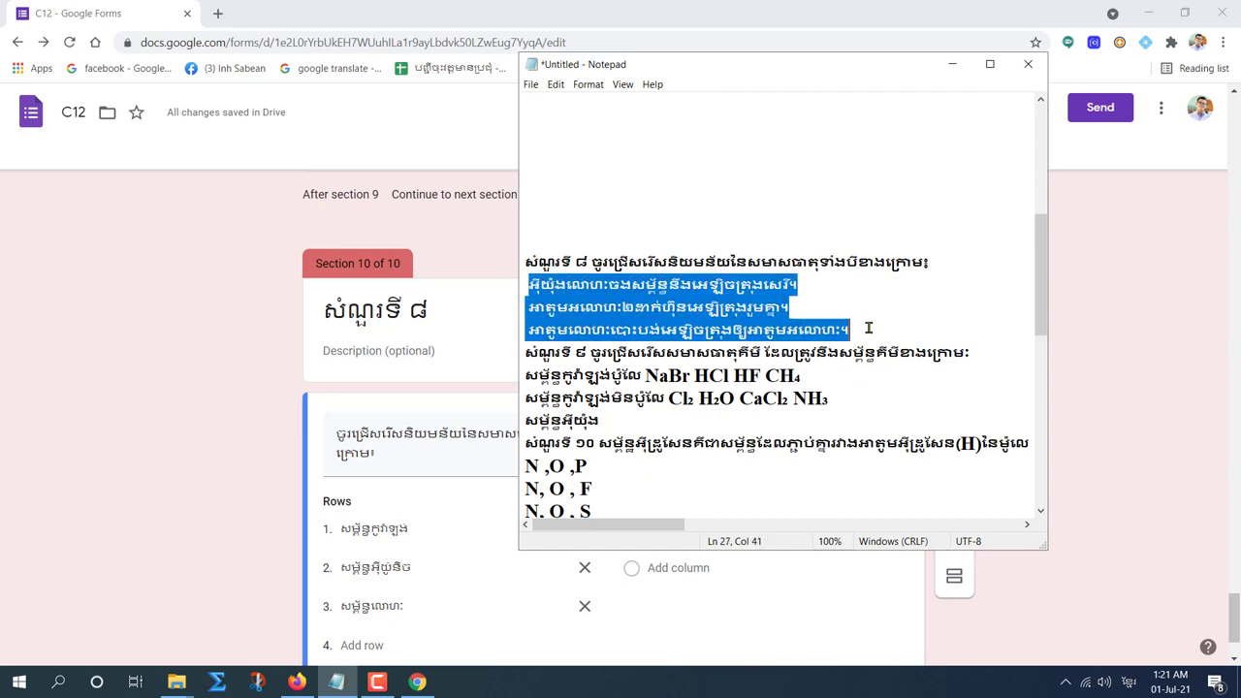
key(ctrl+x)
click(504, 573)
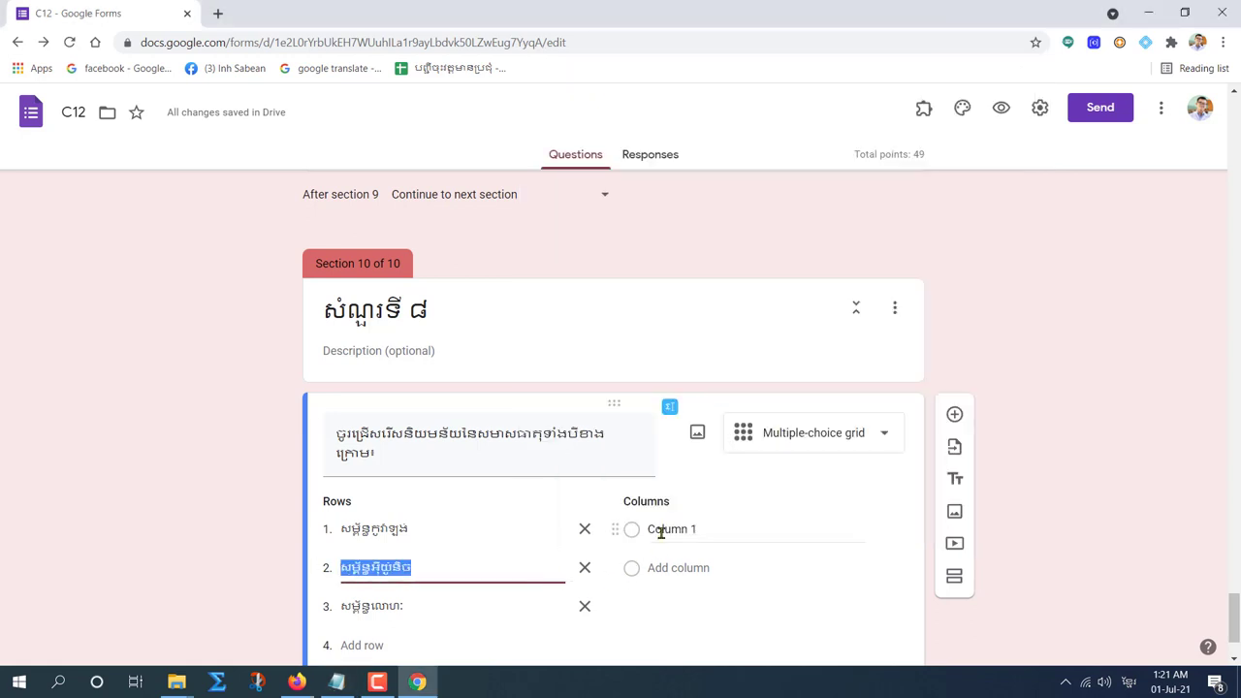
click(678, 528)
key(ctrl+v)
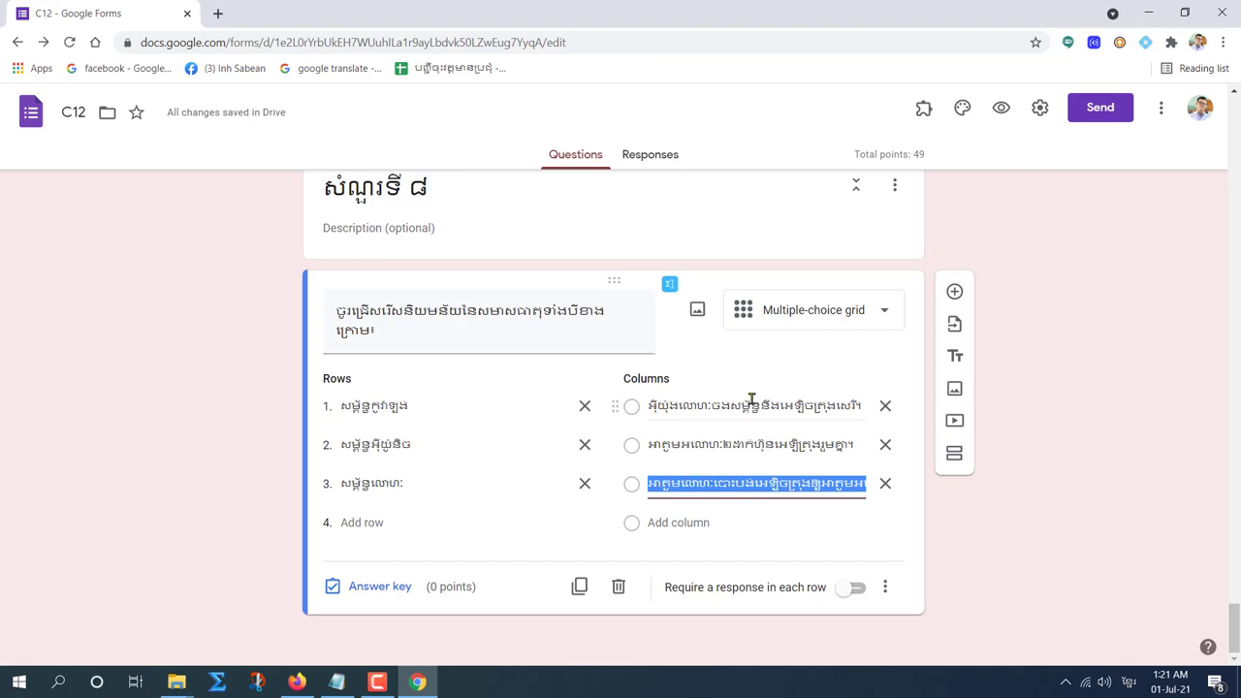
In the grid's answer key, match សម្ព័ន្ធកូវ៉ាឡង់ to the second column, សម្ព័ន្ធអ៊ីយ៉ូនិច to the third and សម្ព័ន្ធលោហៈ to the first.
click(369, 586)
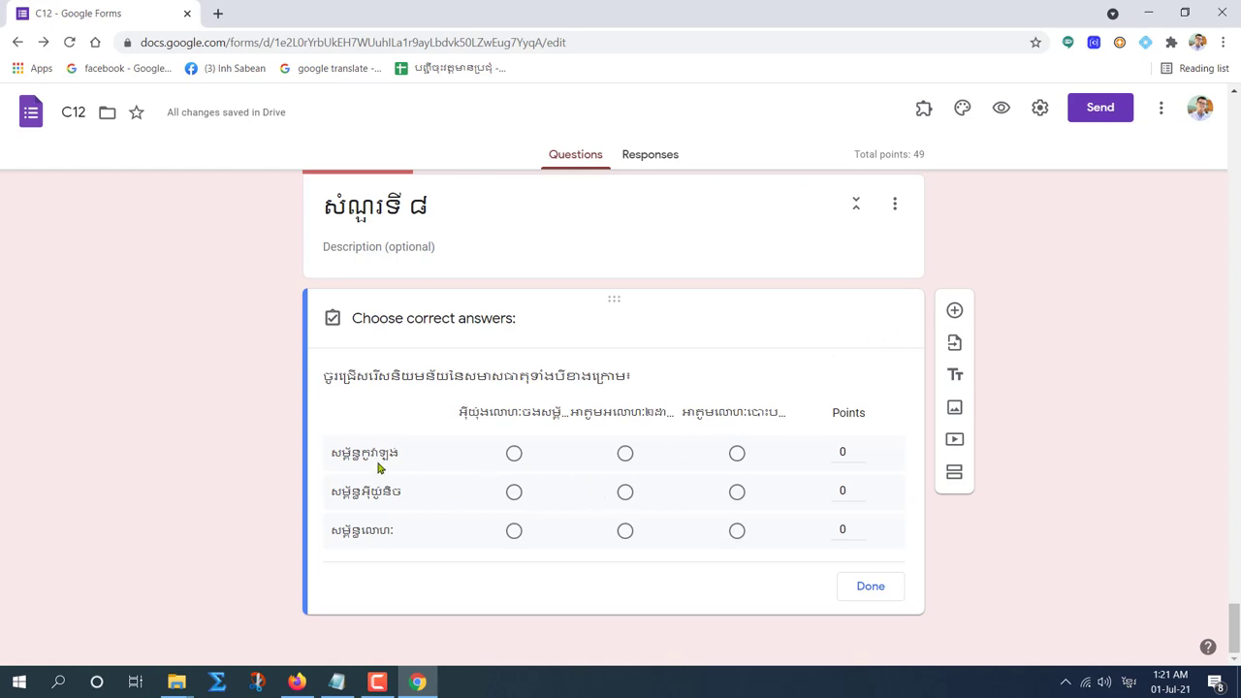
click(625, 454)
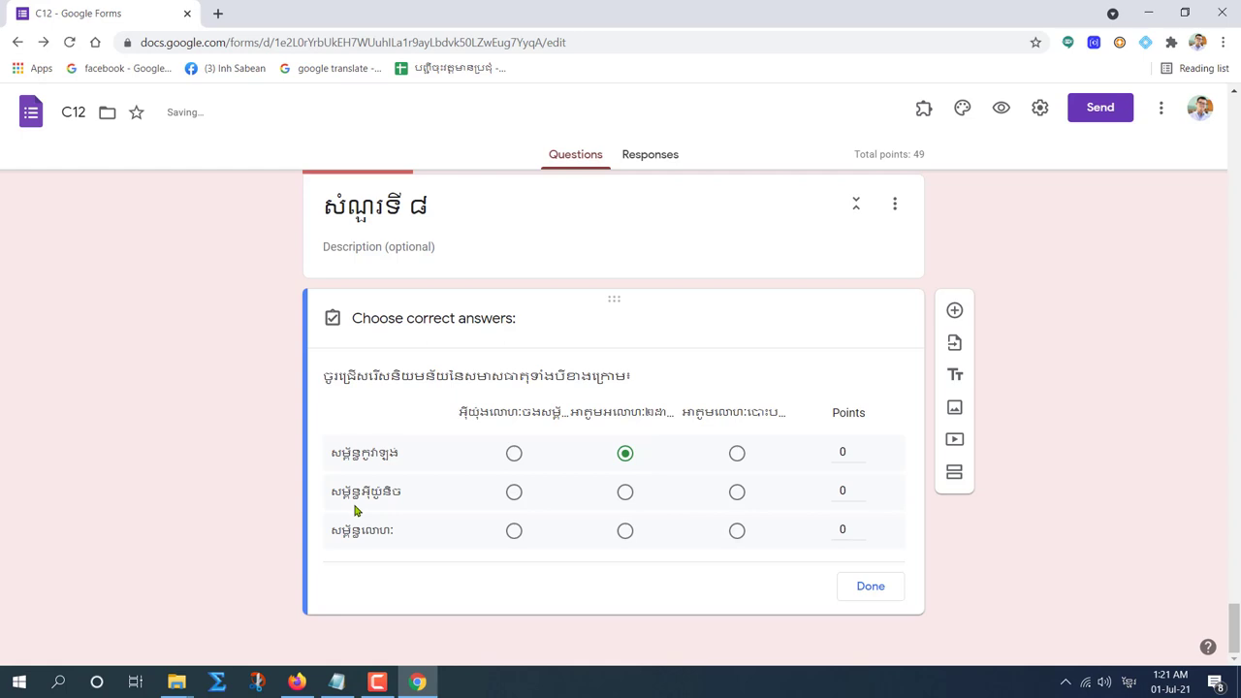
click(737, 493)
click(514, 533)
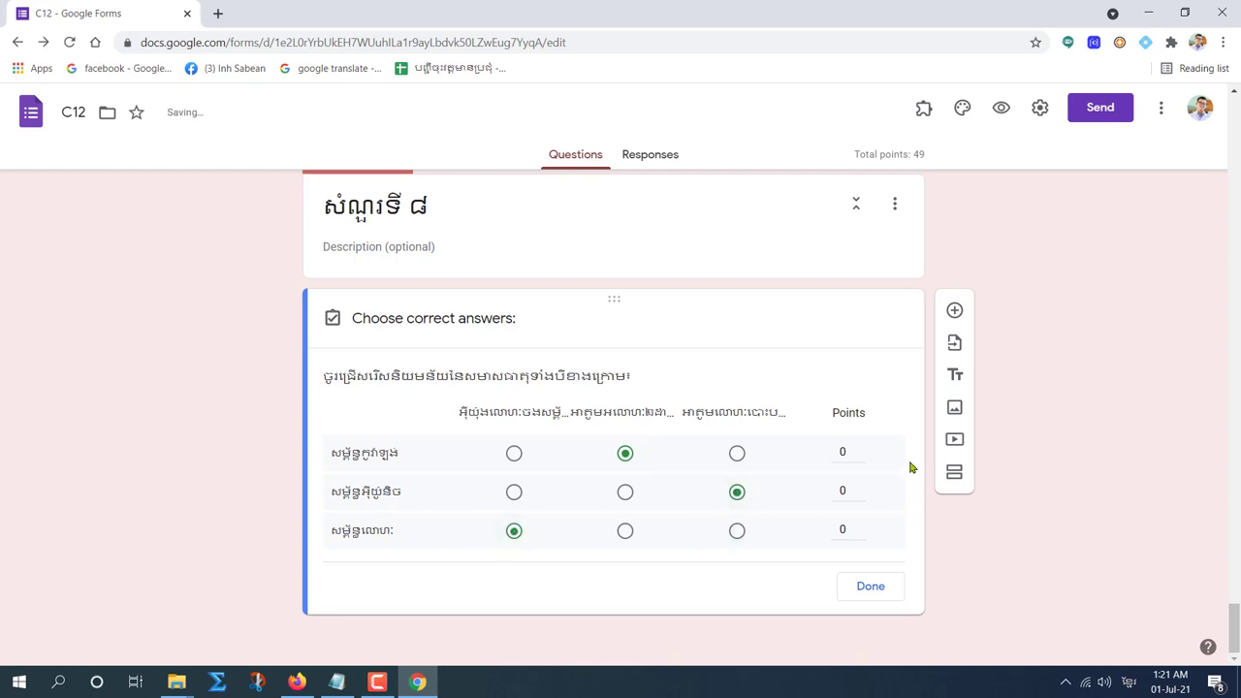
Assign points to all three rows of the answer key for 7 points in total, and finish the key.
click(859, 449)
click(859, 449)
double_click(859, 487)
double_click(860, 525)
click(869, 588)
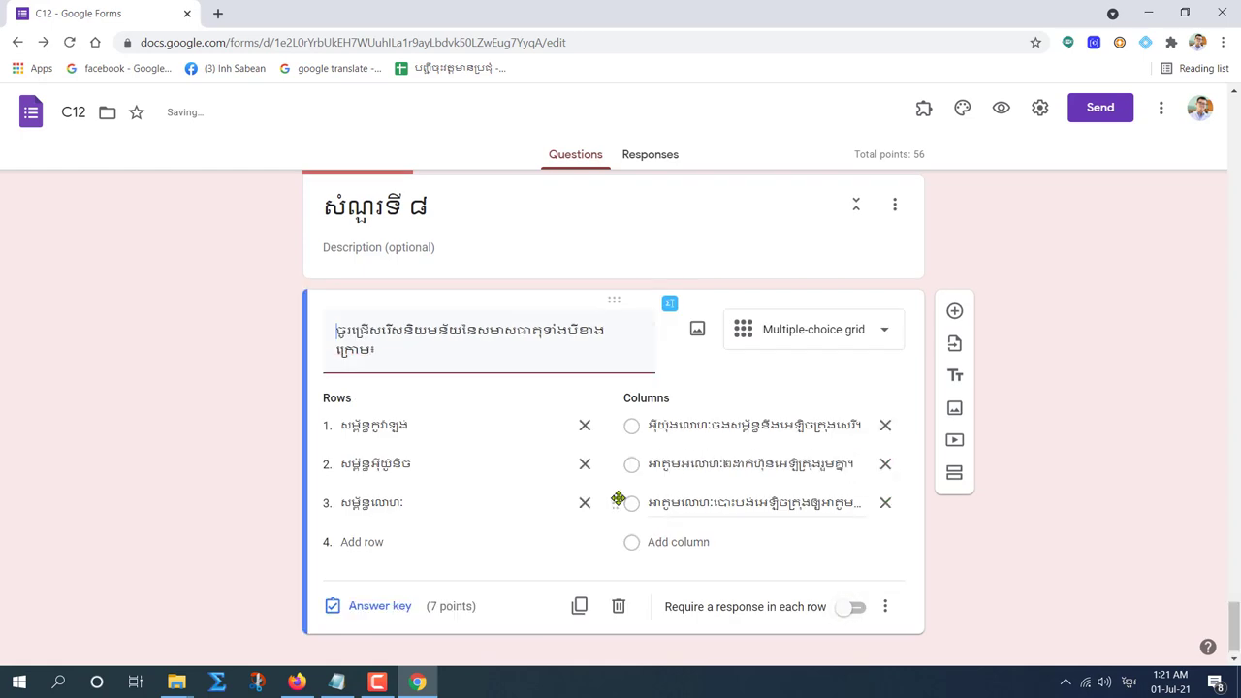
Require a response in each row of the section 10 grid and turn on shuffled row order.
click(853, 587)
click(884, 588)
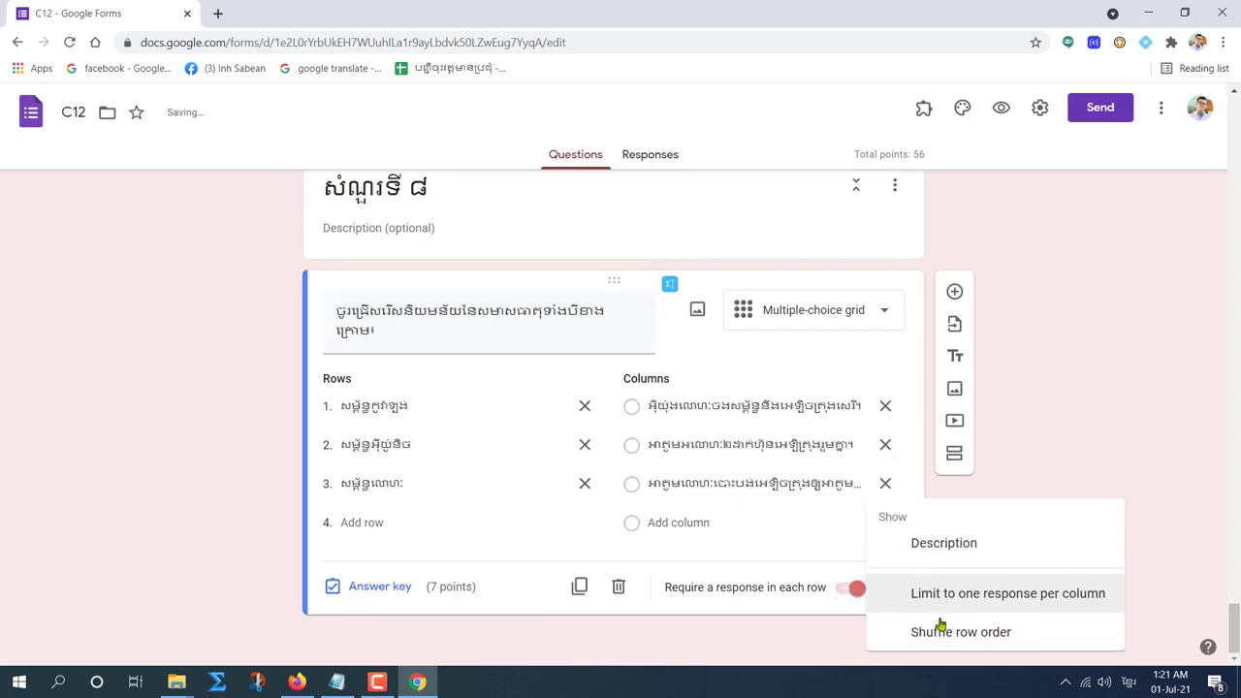
click(940, 628)
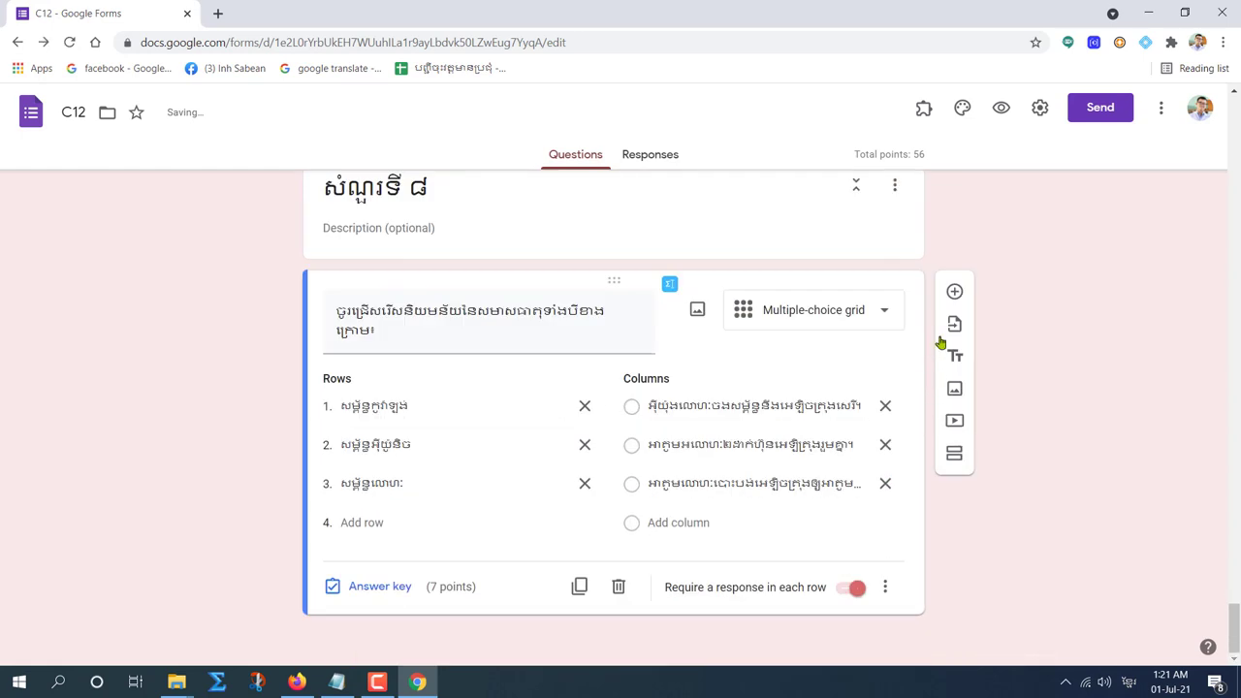
Add section 11 and title it សំណួរទី ៩, reusing the section 10 title with the number changed.
click(954, 453)
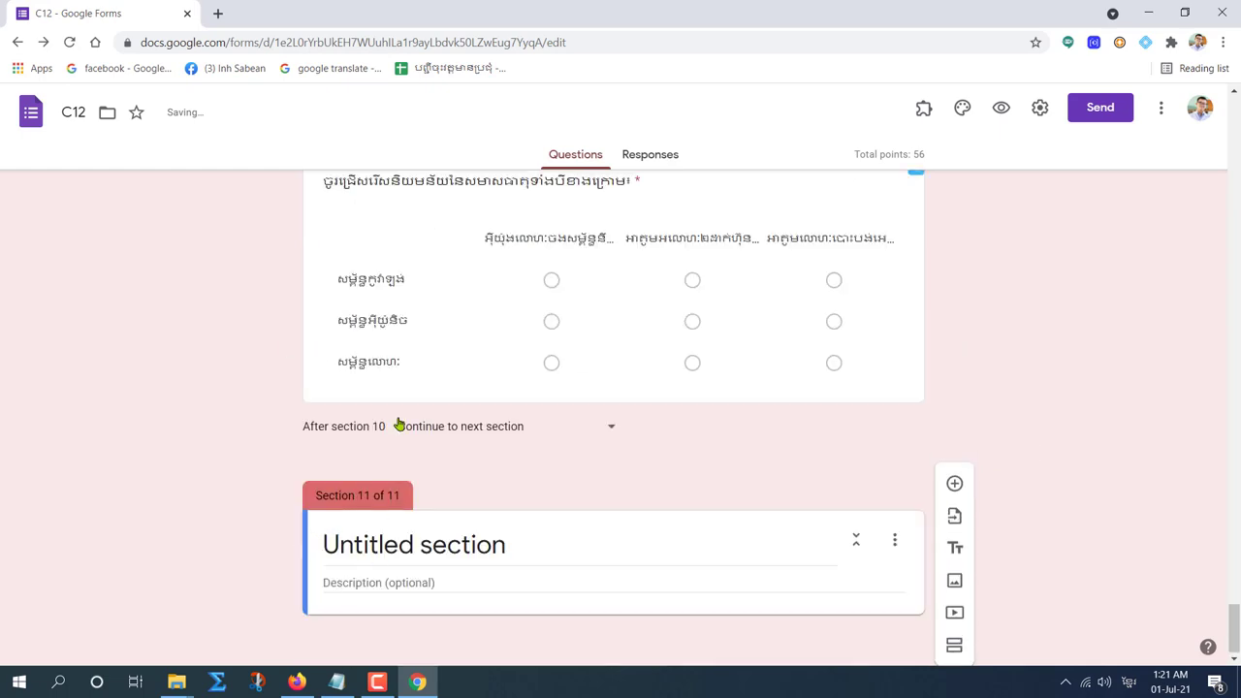
scroll(387, 378, up, 3)
triple_click(446, 320)
scroll(465, 407, down, 2)
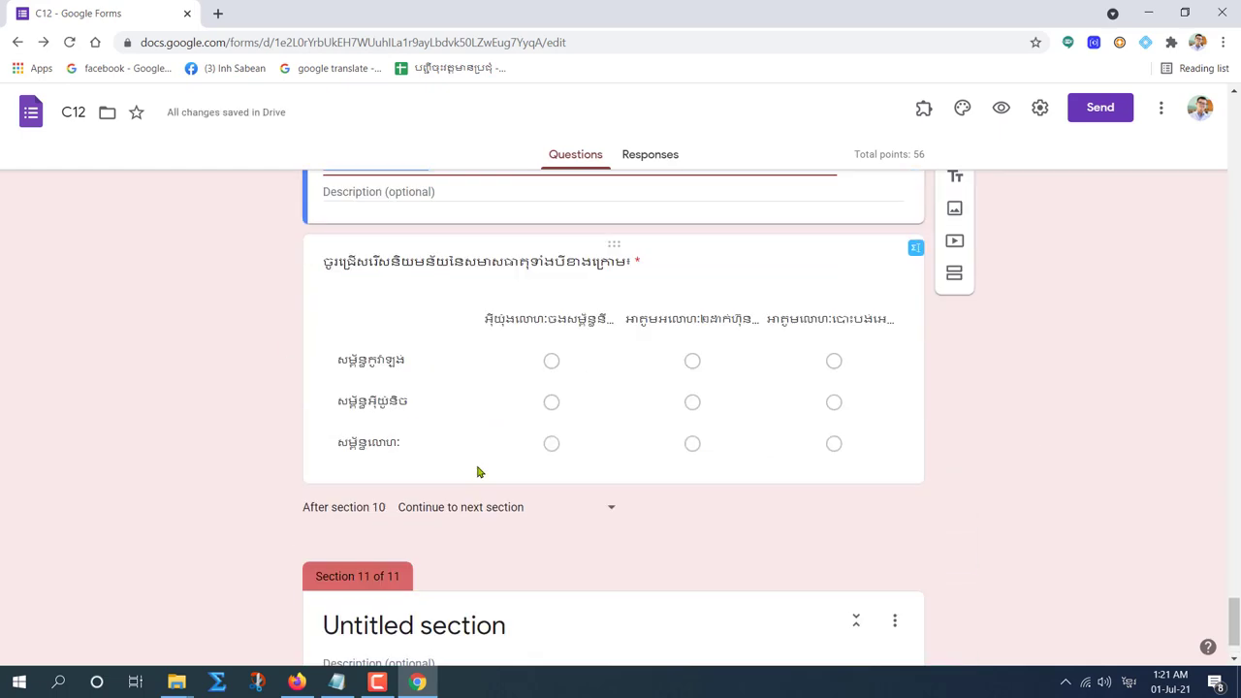
scroll(477, 472, down, 1)
triple_click(485, 543)
key(ctrl+v)
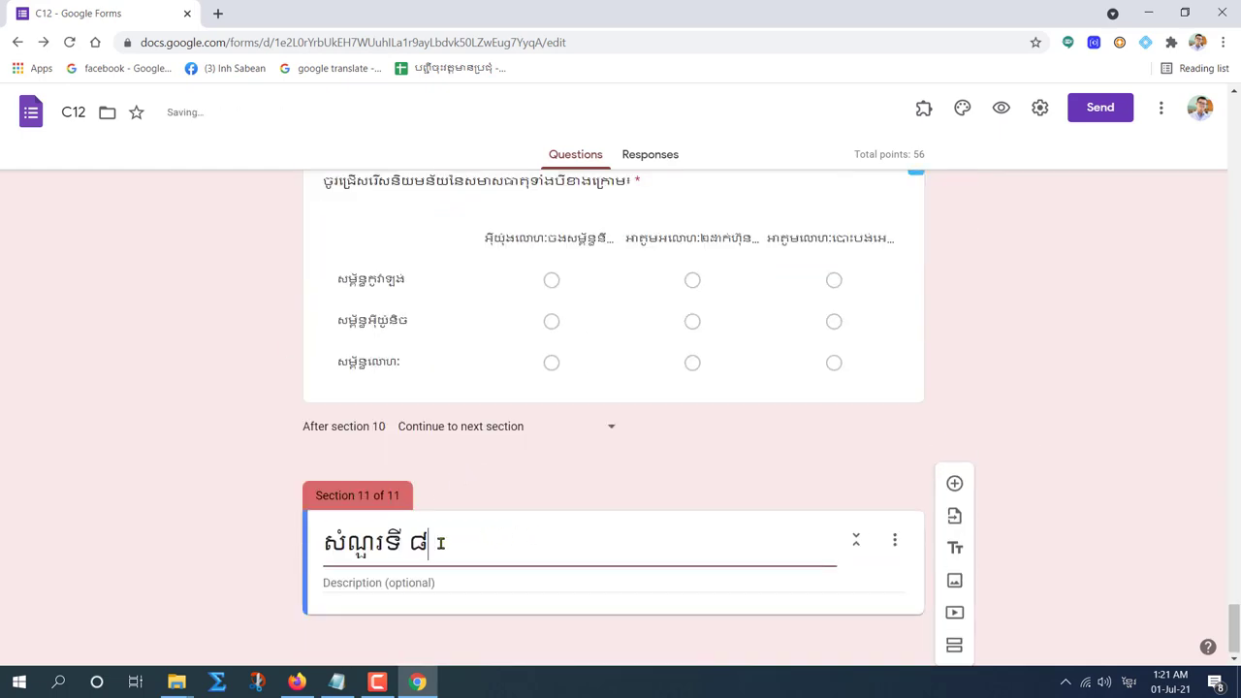
double_click(416, 543)
text(៩)
Add a question to section 11, and remove the already transferred question ៨ line from the Notepad notes.
click(953, 484)
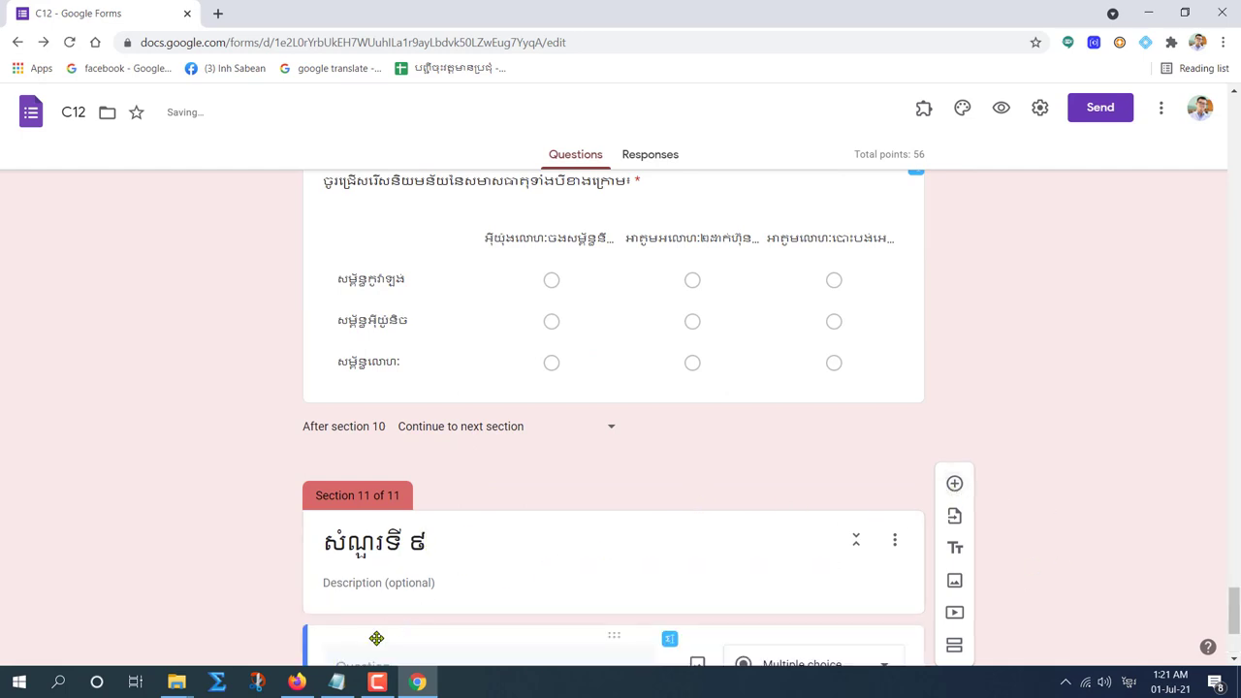
click(337, 681)
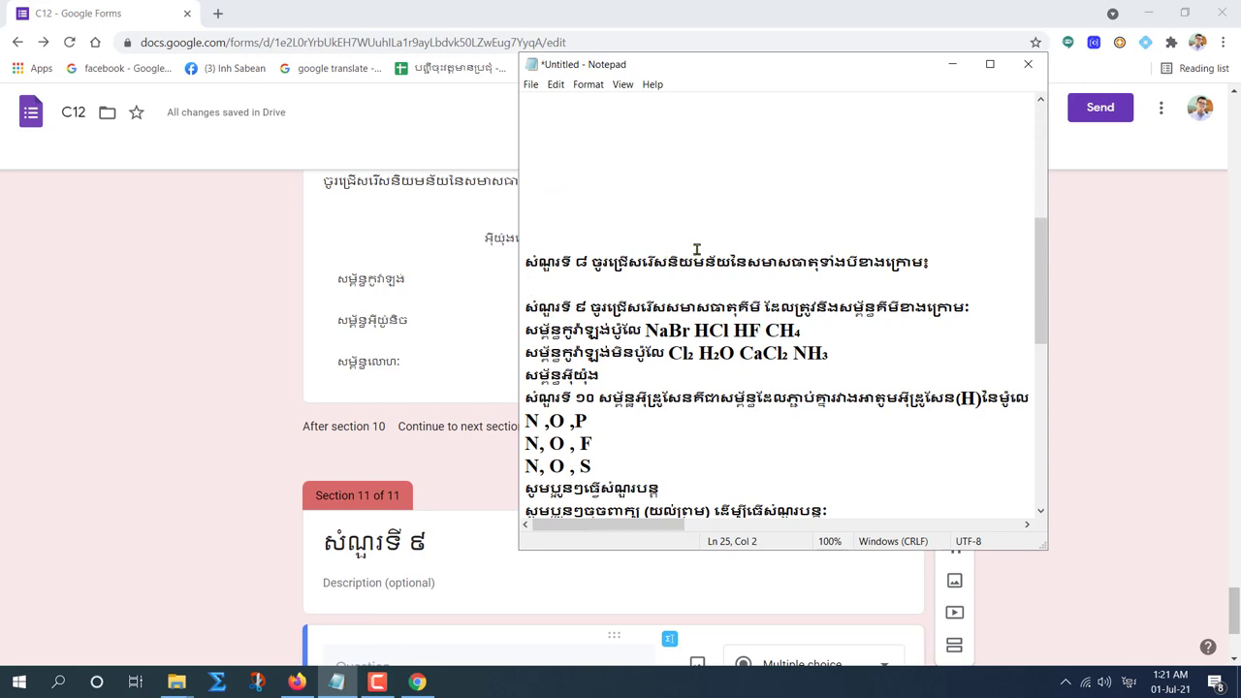
drag(522, 262, 998, 262)
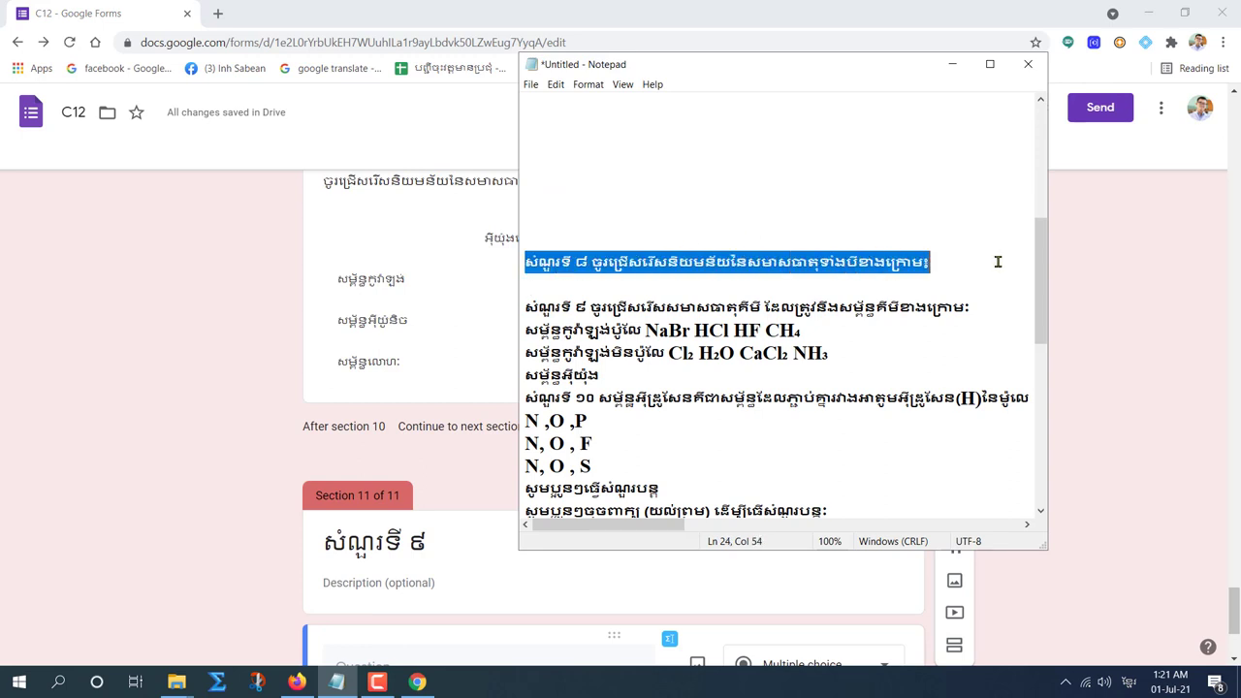
key(ctrl+x)
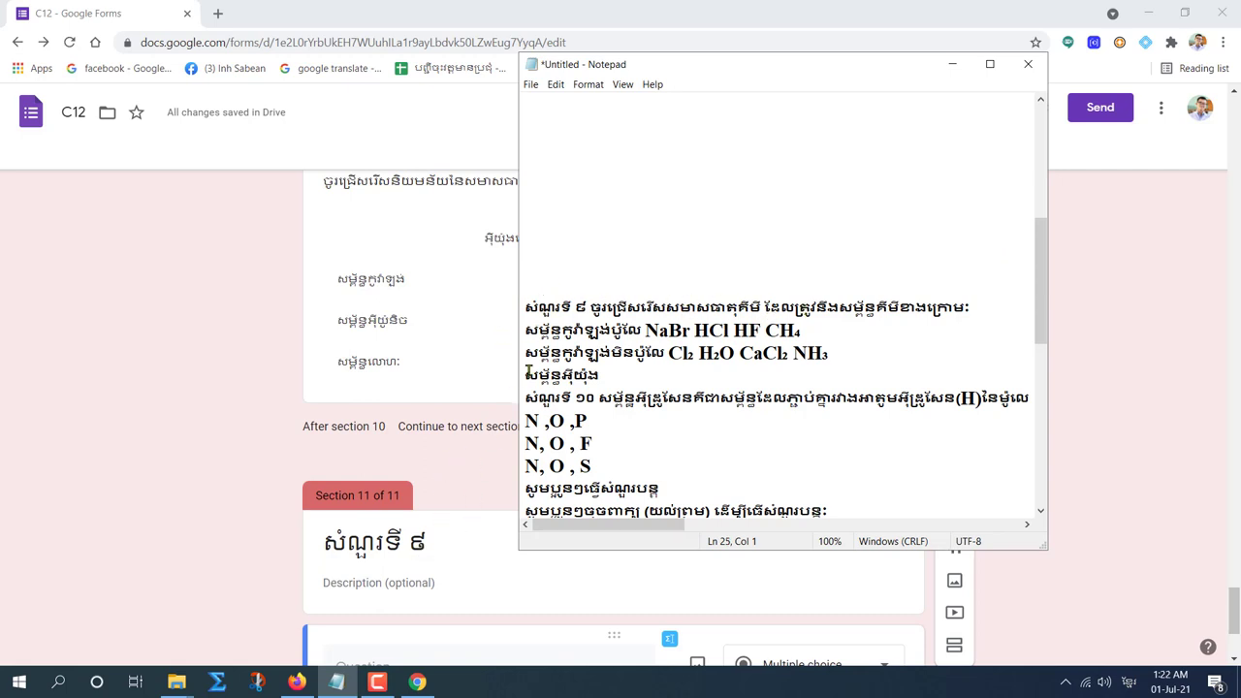
Move the wording of question ៩ from the notes, without its number, into the new Google Forms question's title.
drag(589, 306, 993, 306)
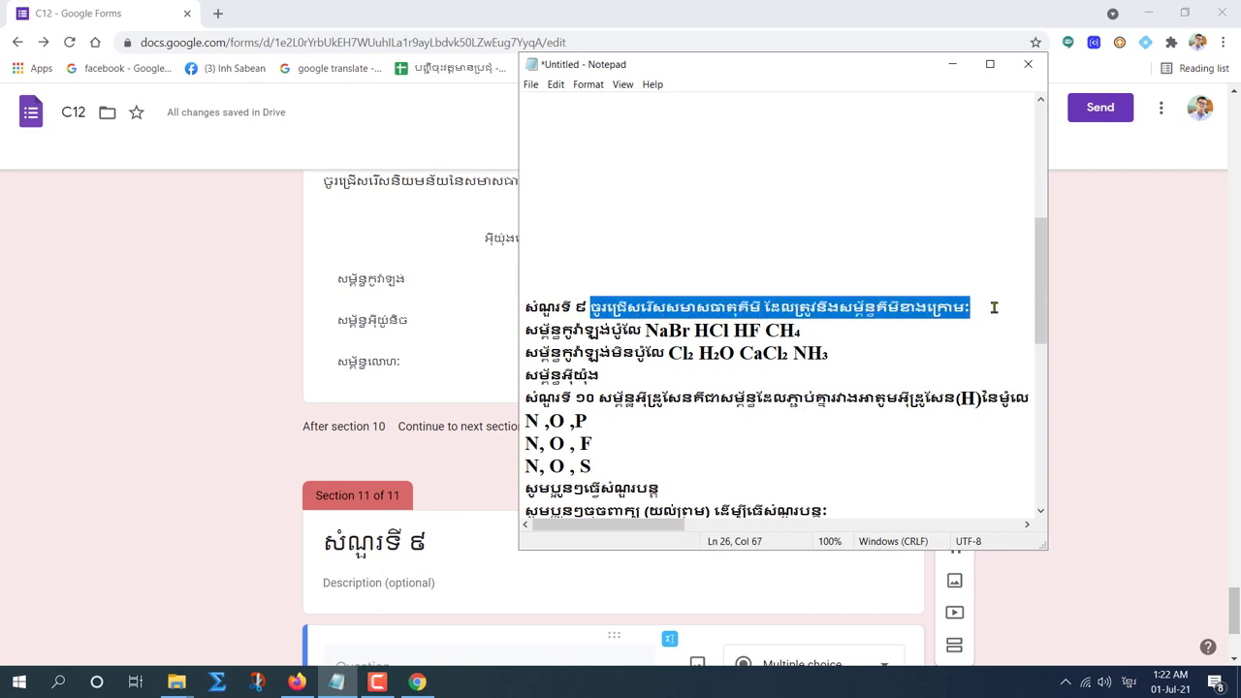
click(994, 307)
click(367, 601)
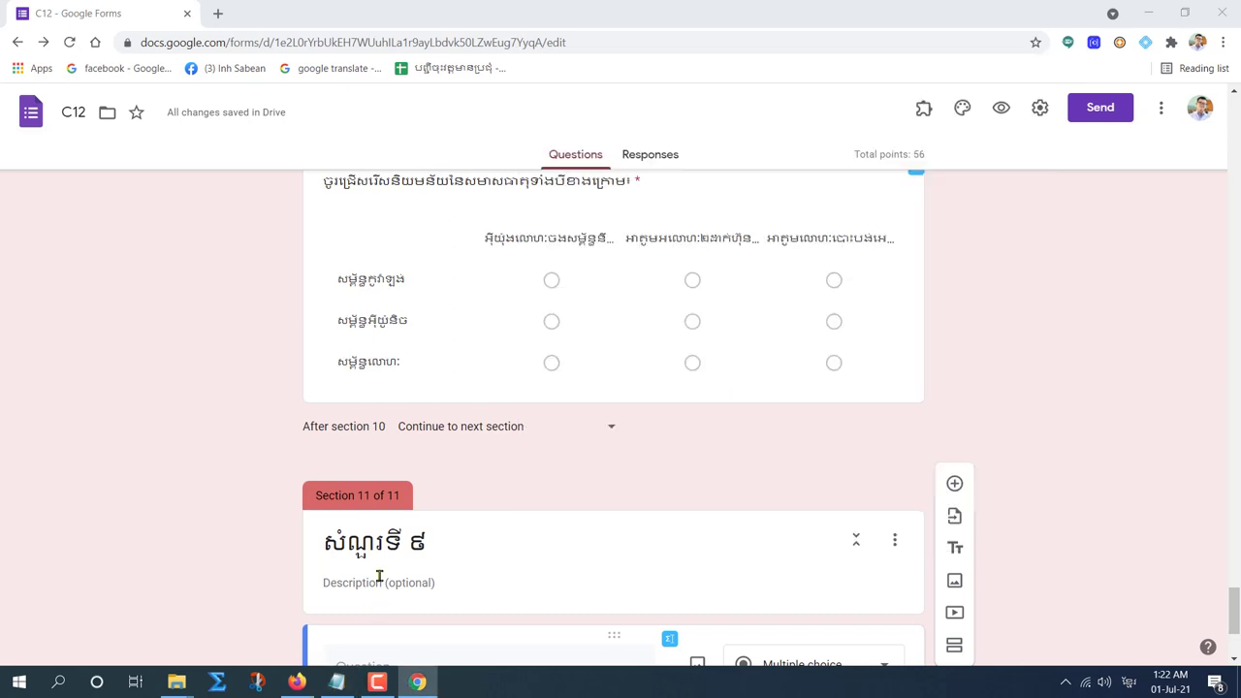
click(367, 553)
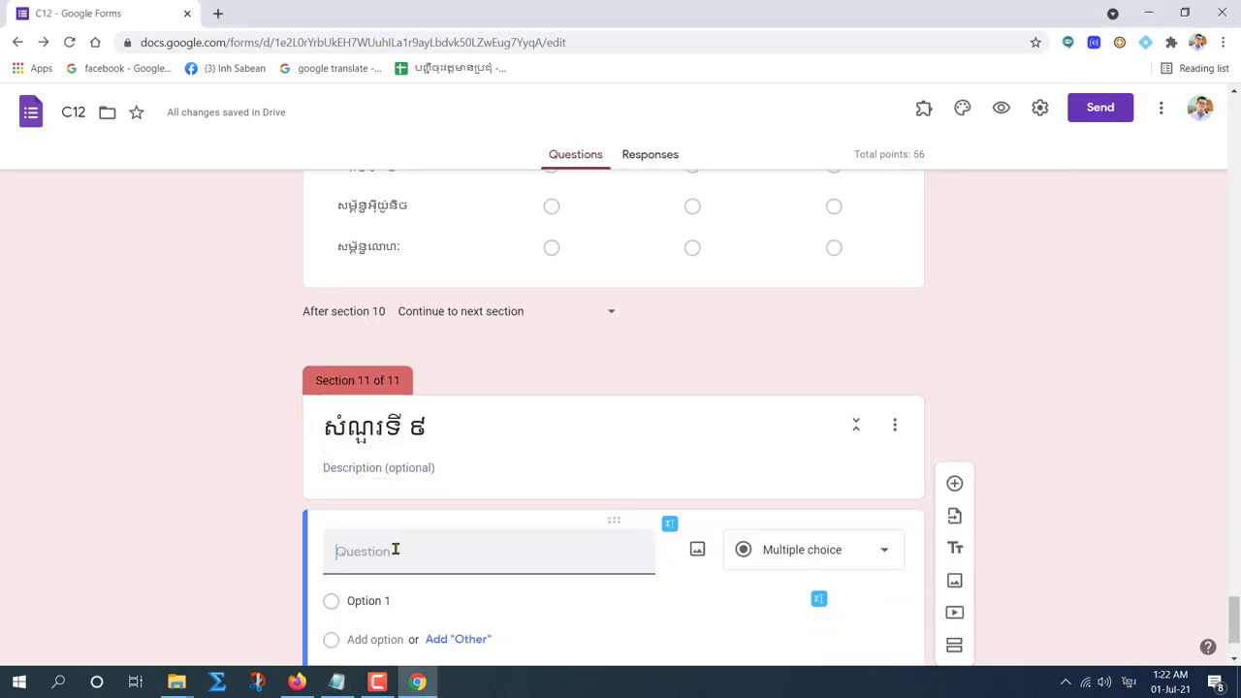
key(ctrl+v)
Cut the term សម្ព័ន្ធកូវ៉ាឡង់ប៉ូលែ from the Notepad notes and paste it as the first option of the section 11 question.
mouse_move(336, 683)
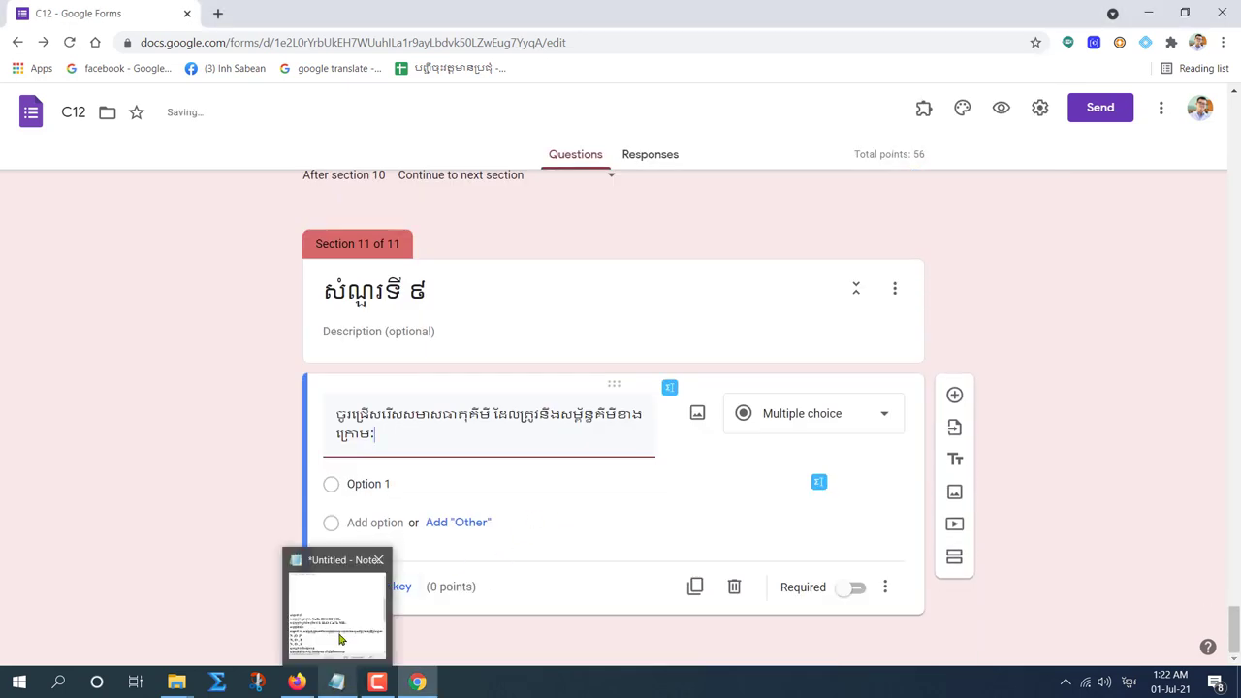
click(341, 640)
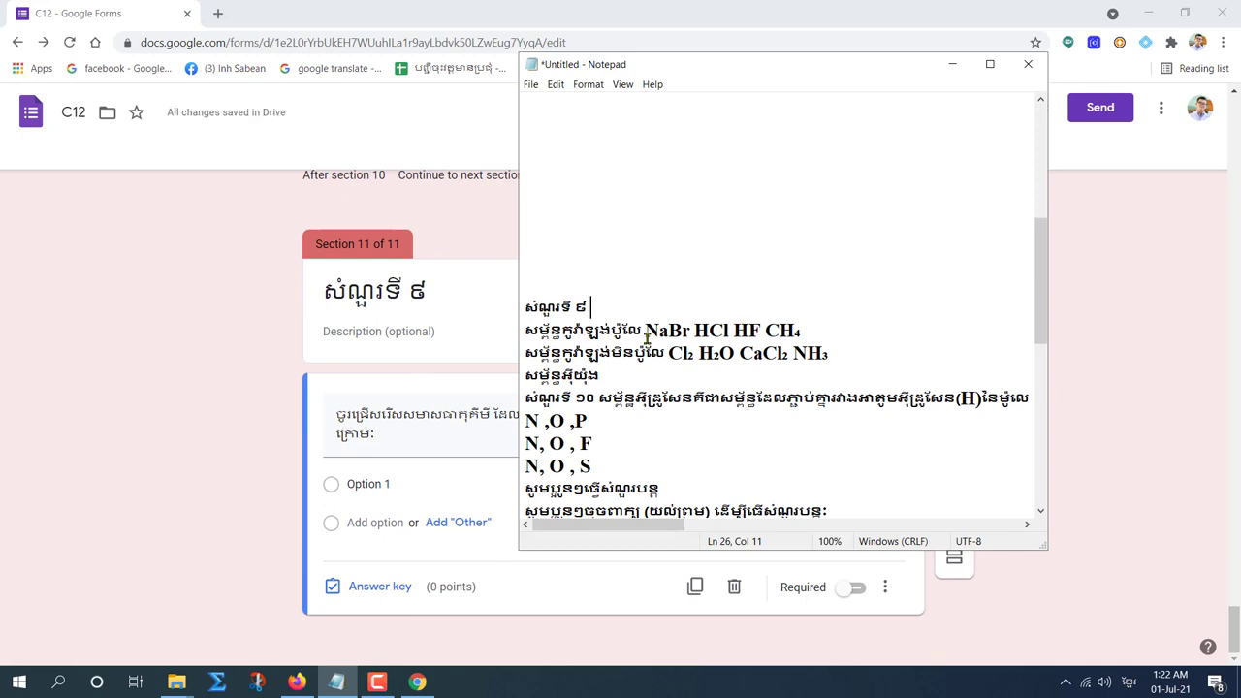
drag(522, 331, 640, 330)
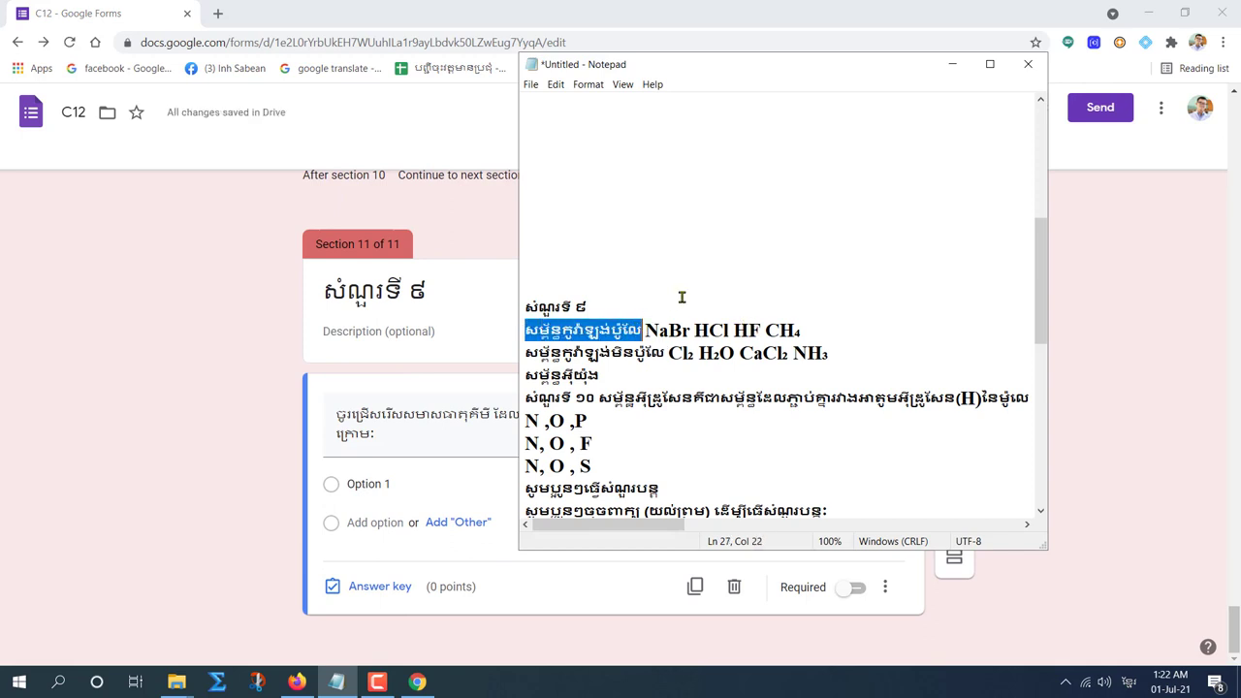
key(ctrl+x)
click(397, 489)
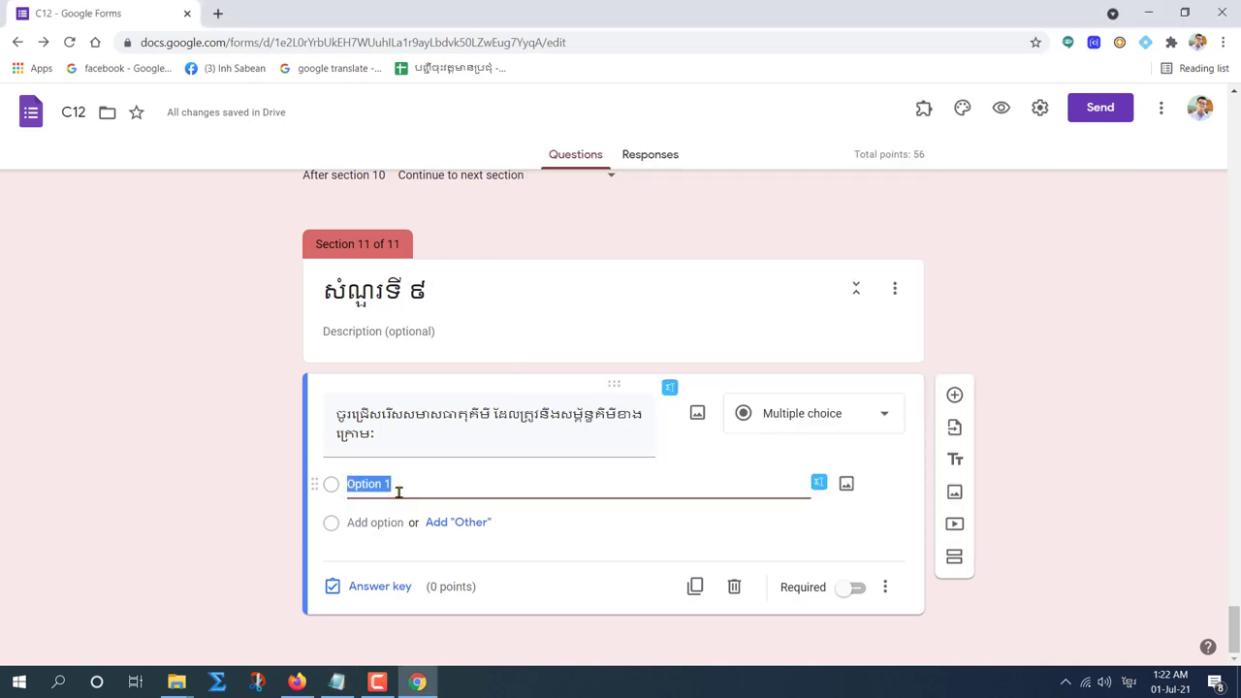
key(ctrl+v)
Cut the term សម្ព័ន្ធកូវ៉ាឡង់មិនប៉ូលែ from the Notepad notes and paste it as the second option of the section 11 question.
click(337, 682)
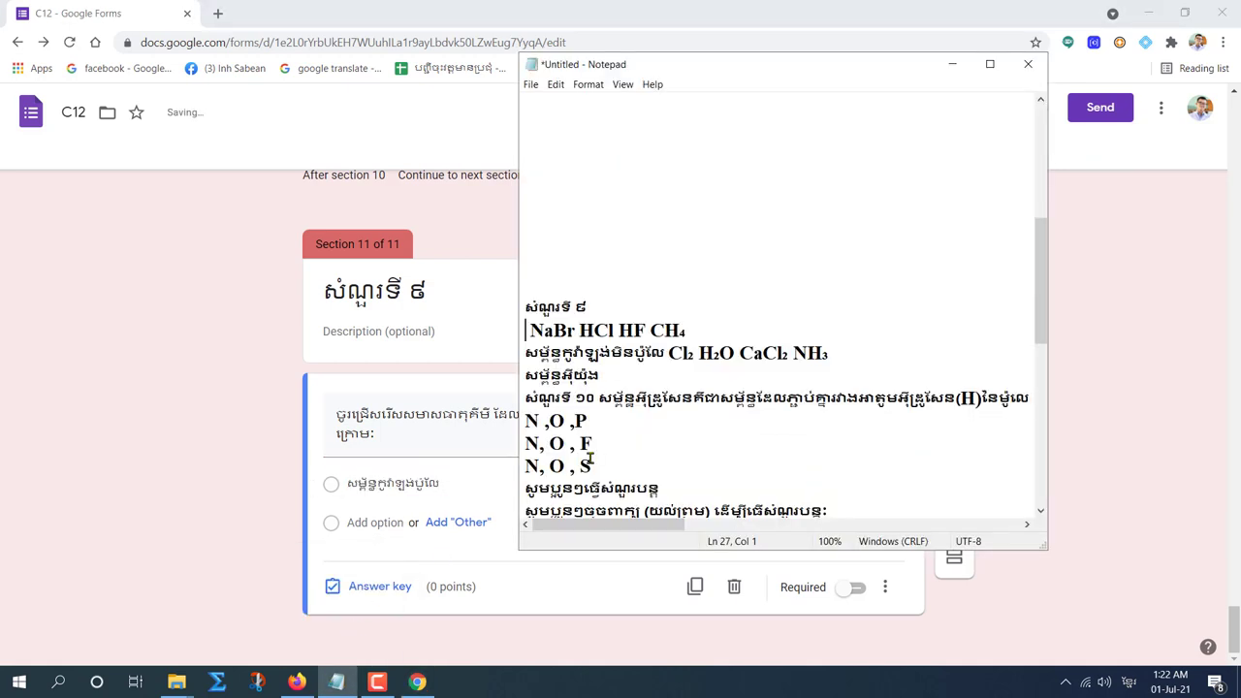
drag(525, 353, 665, 354)
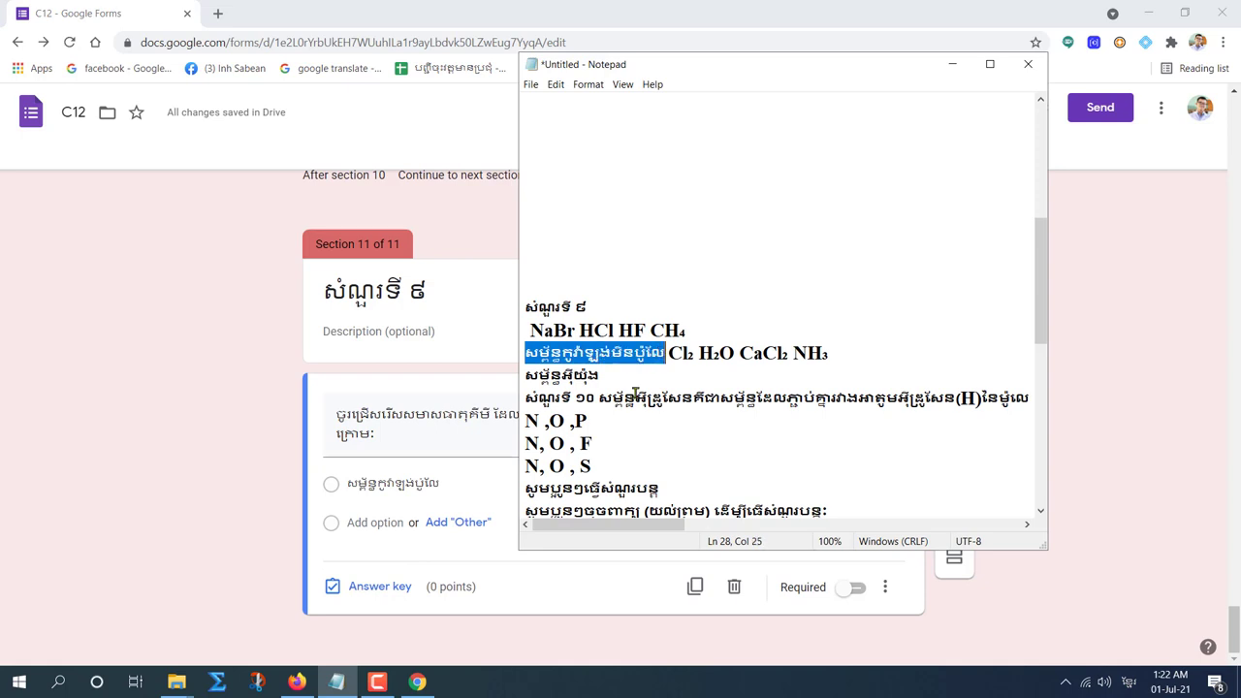
key(ctrl+x)
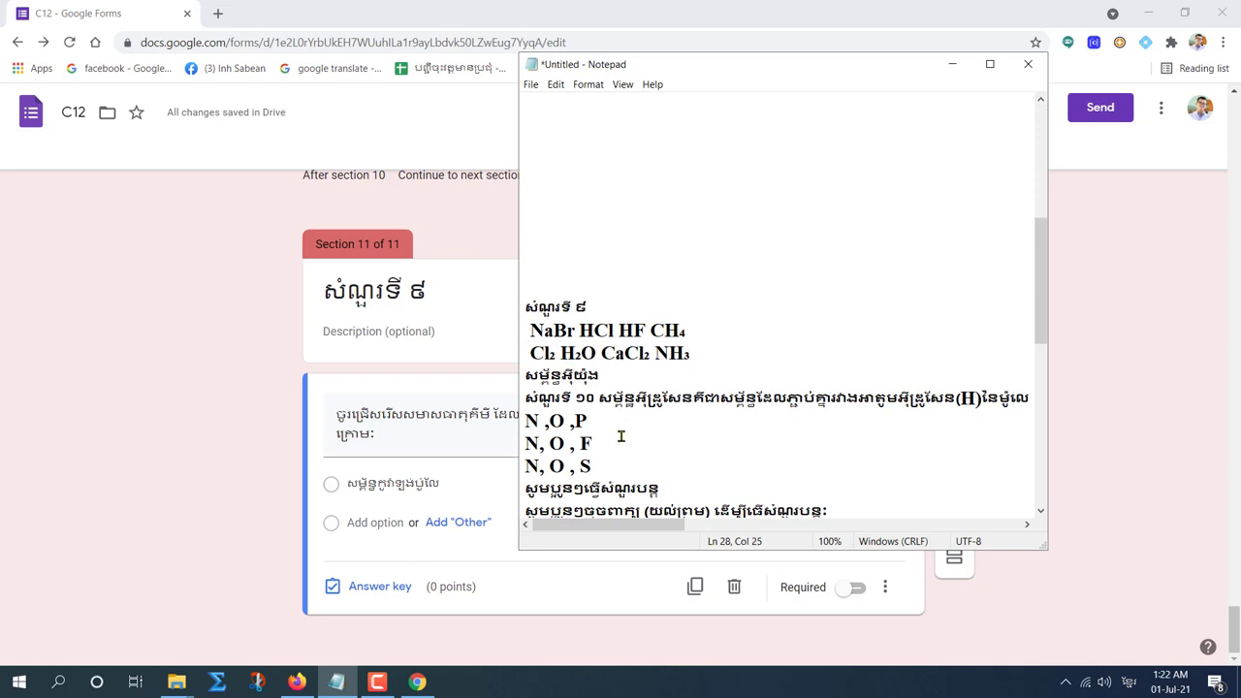
click(369, 522)
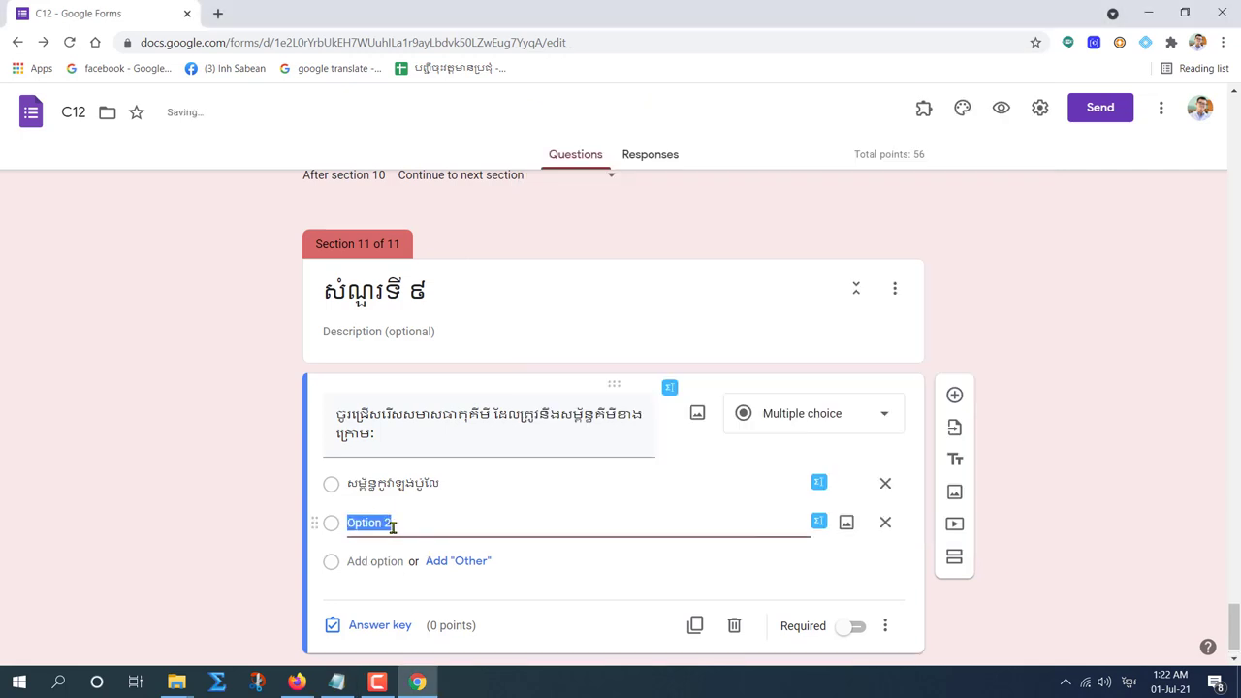
key(ctrl+v)
Move the term សម្ព័ន្ធអ៊ីយ៉ុង from the Notepad notes into the Google Forms question as its third option.
click(336, 682)
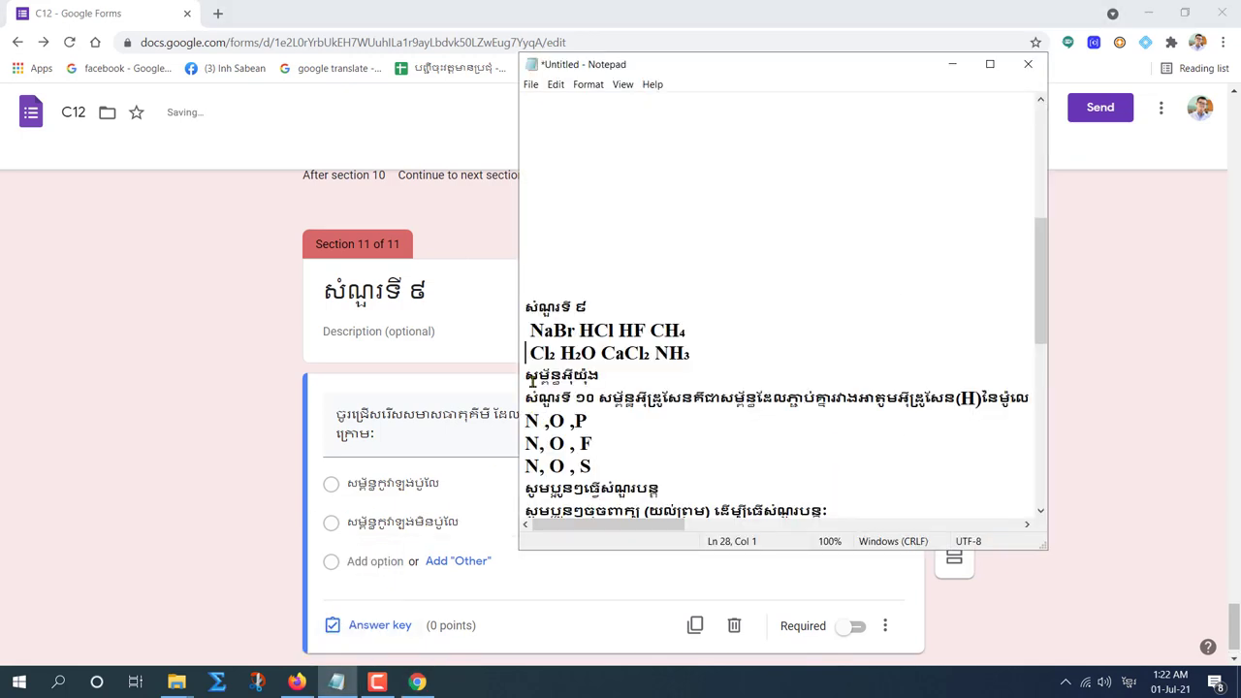
drag(524, 375, 610, 373)
key(ctrl+x)
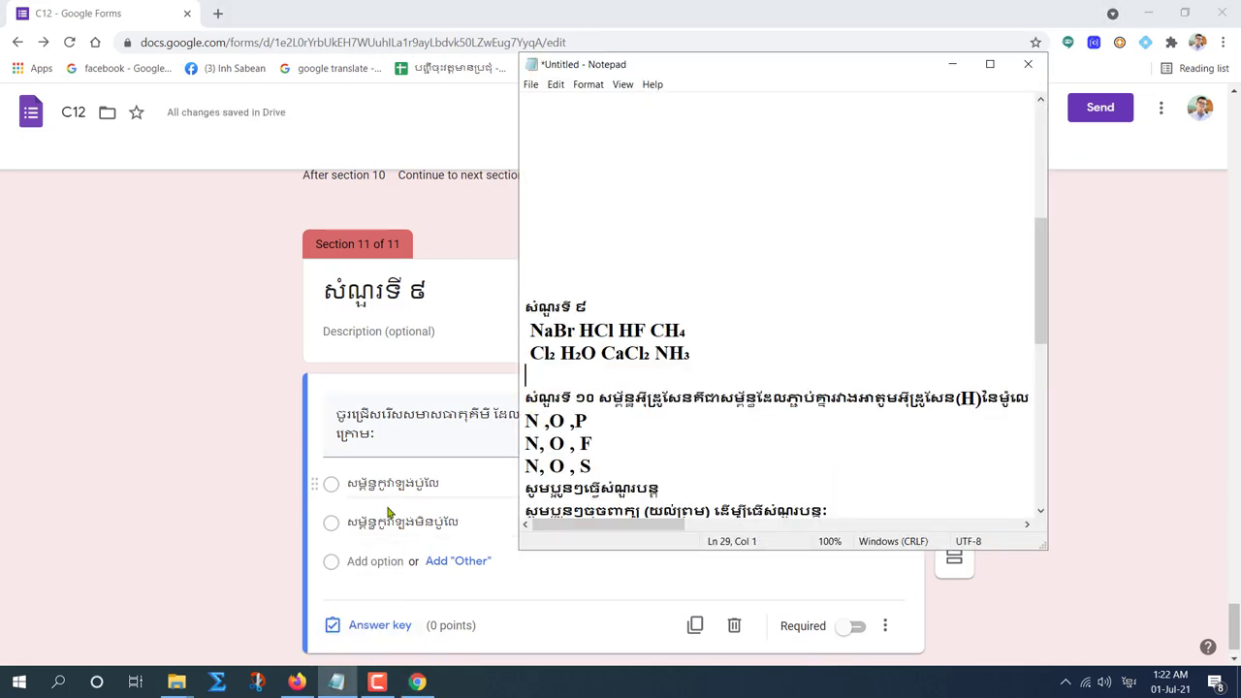
click(376, 560)
key(ctrl+v)
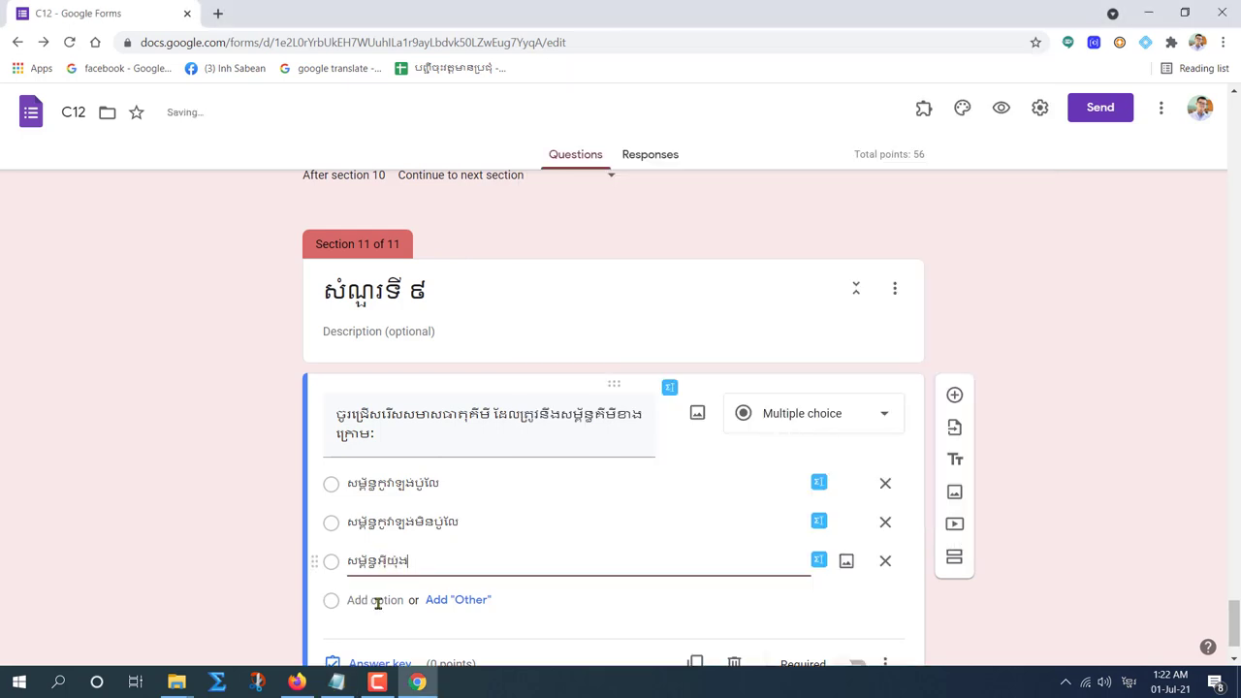
Change the section 11 question type from multiple choice to Tick box grid.
click(336, 682)
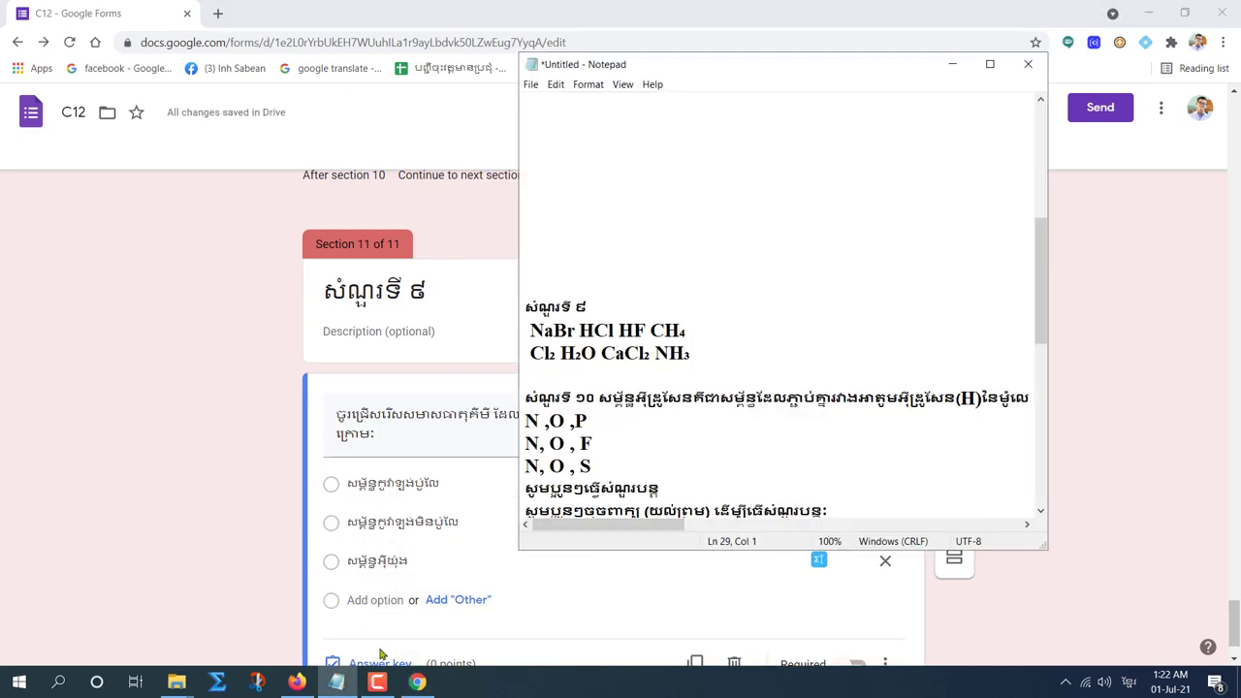
click(337, 682)
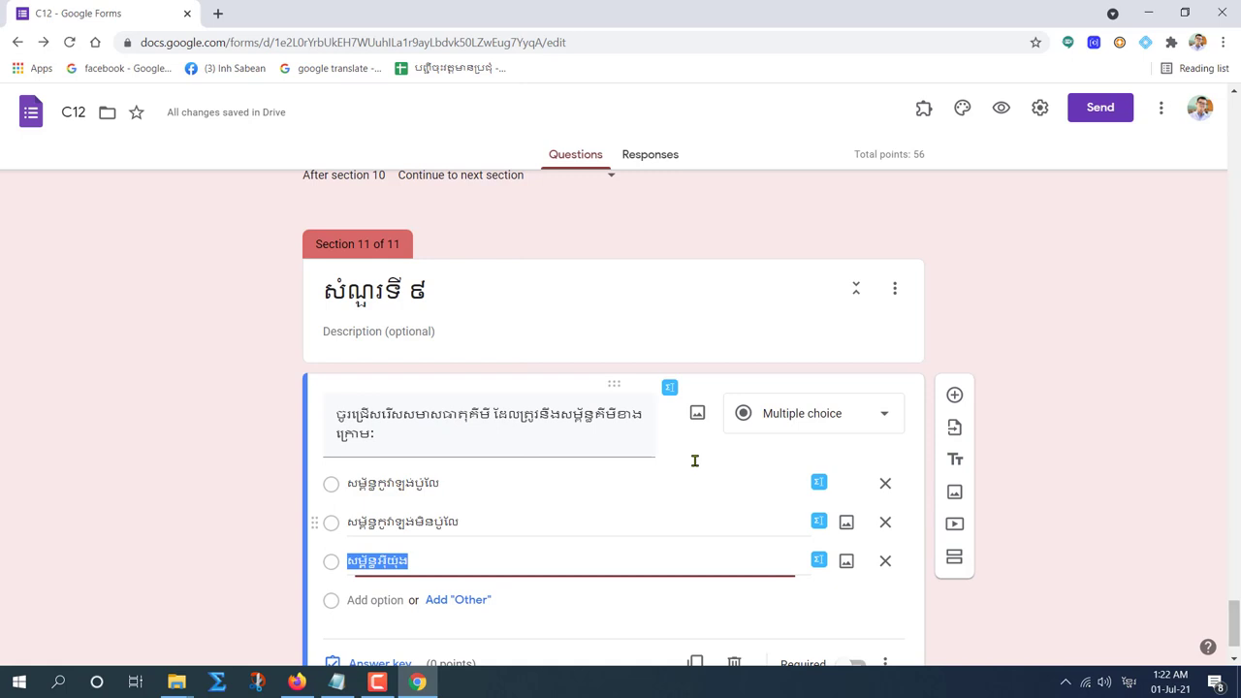
click(776, 424)
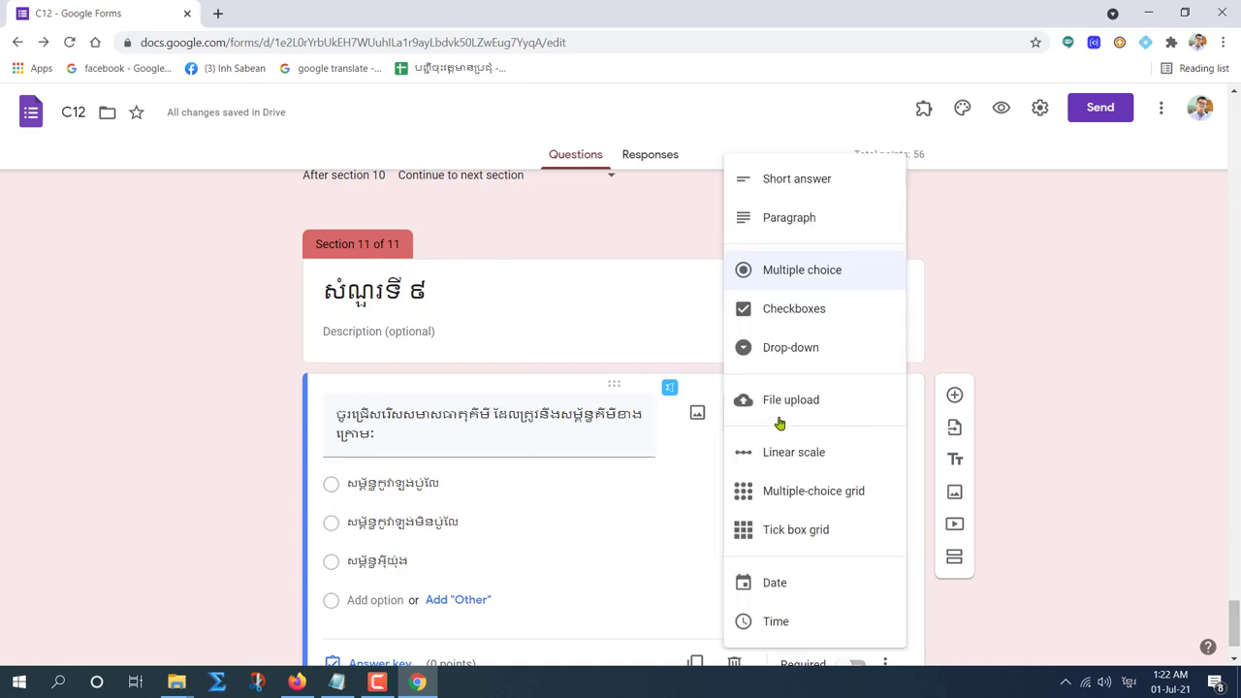
click(768, 533)
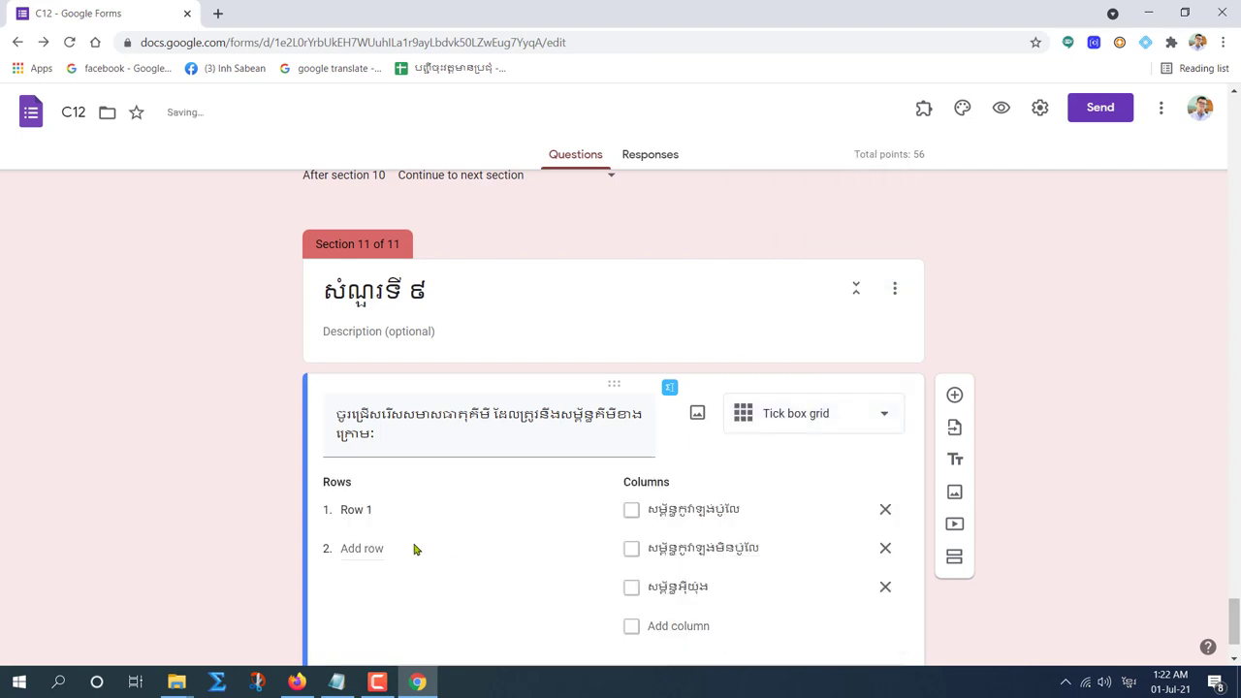
scroll(698, 533, down, 1)
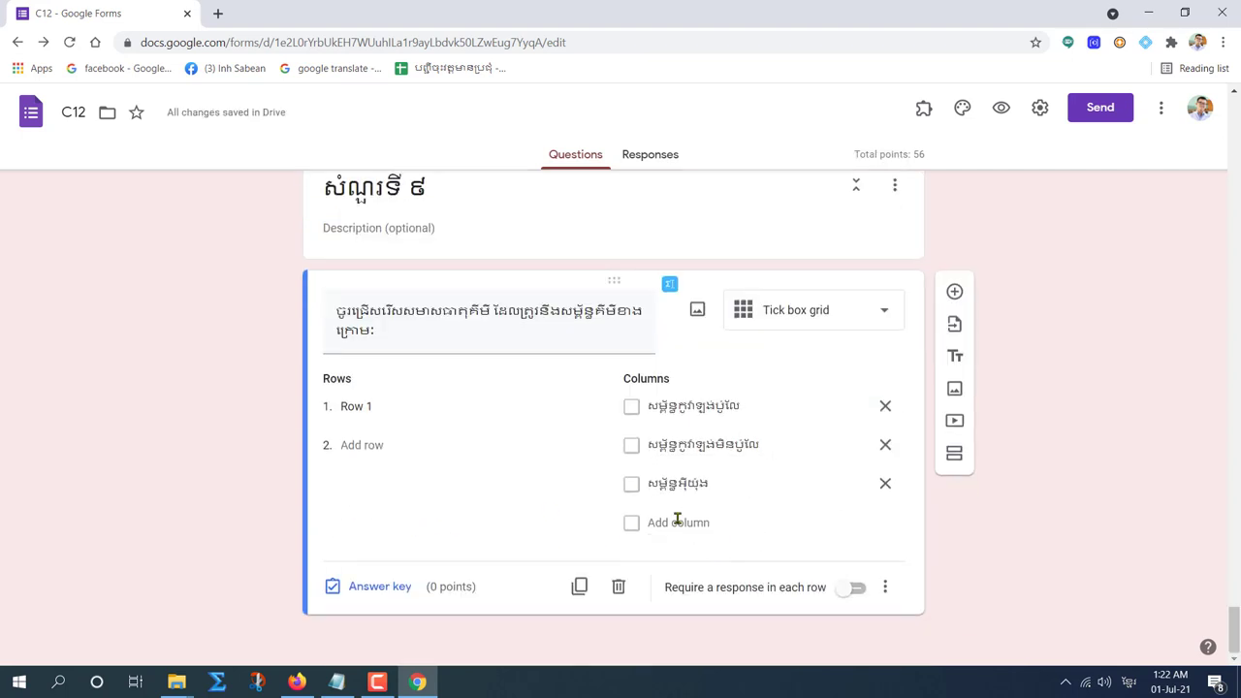
Copy the three bond-type column labels into the grid's rows 1 to 3, in the same order.
drag(650, 406, 755, 401)
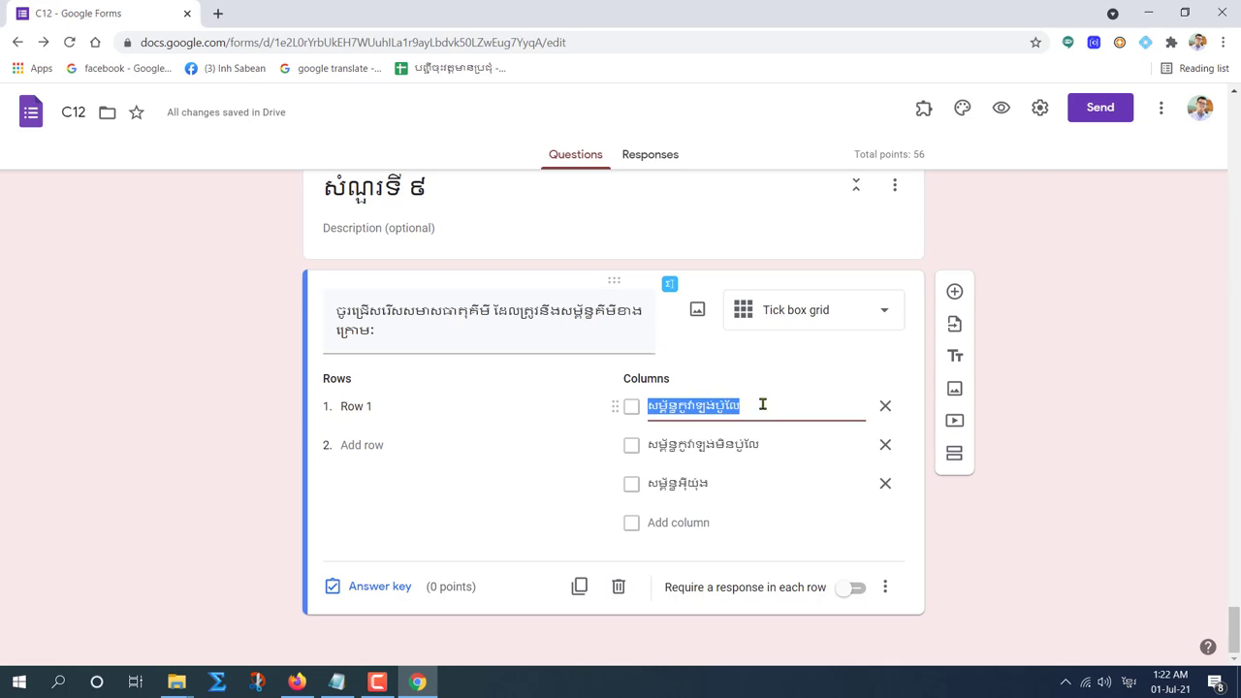
click(395, 405)
key(ctrl+v)
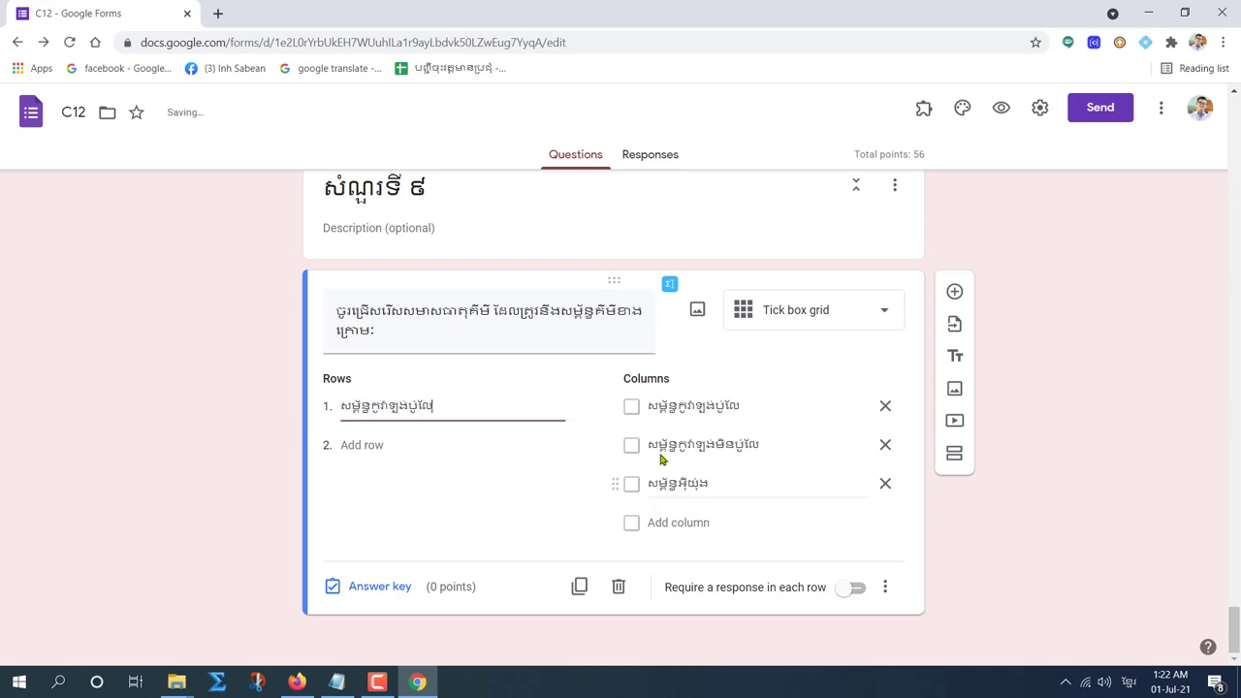
drag(648, 444, 774, 442)
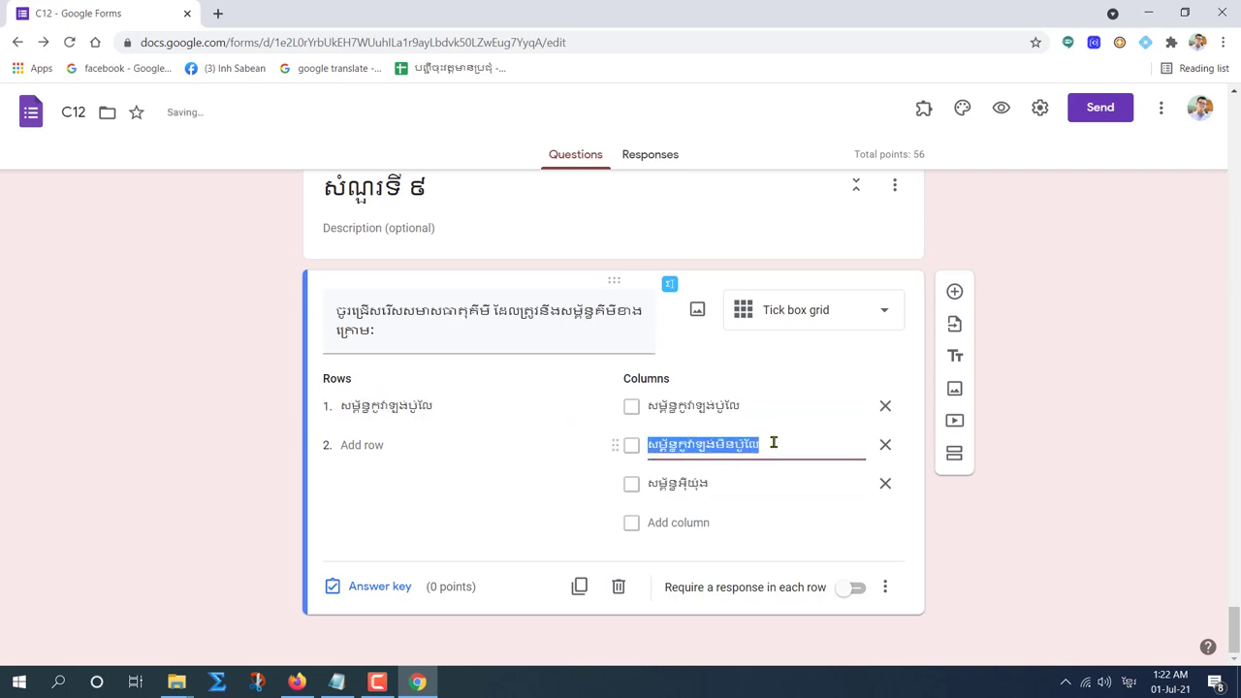
click(386, 448)
key(ctrl+v)
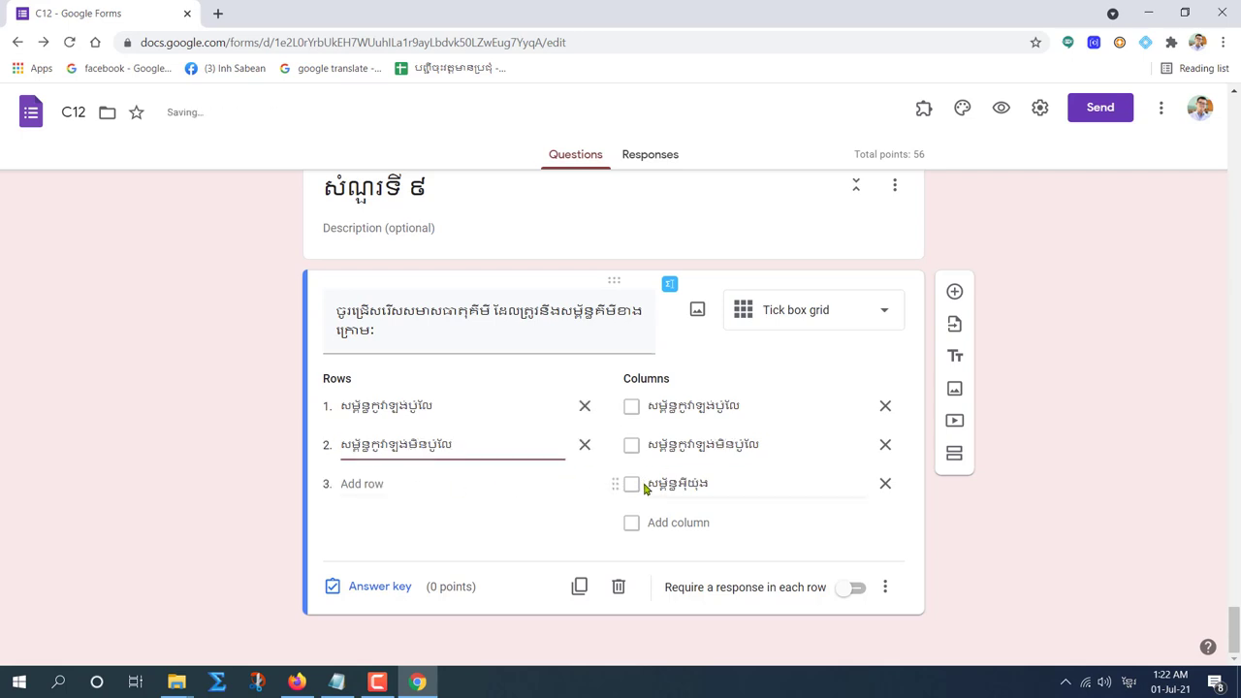
drag(648, 483, 798, 484)
click(372, 483)
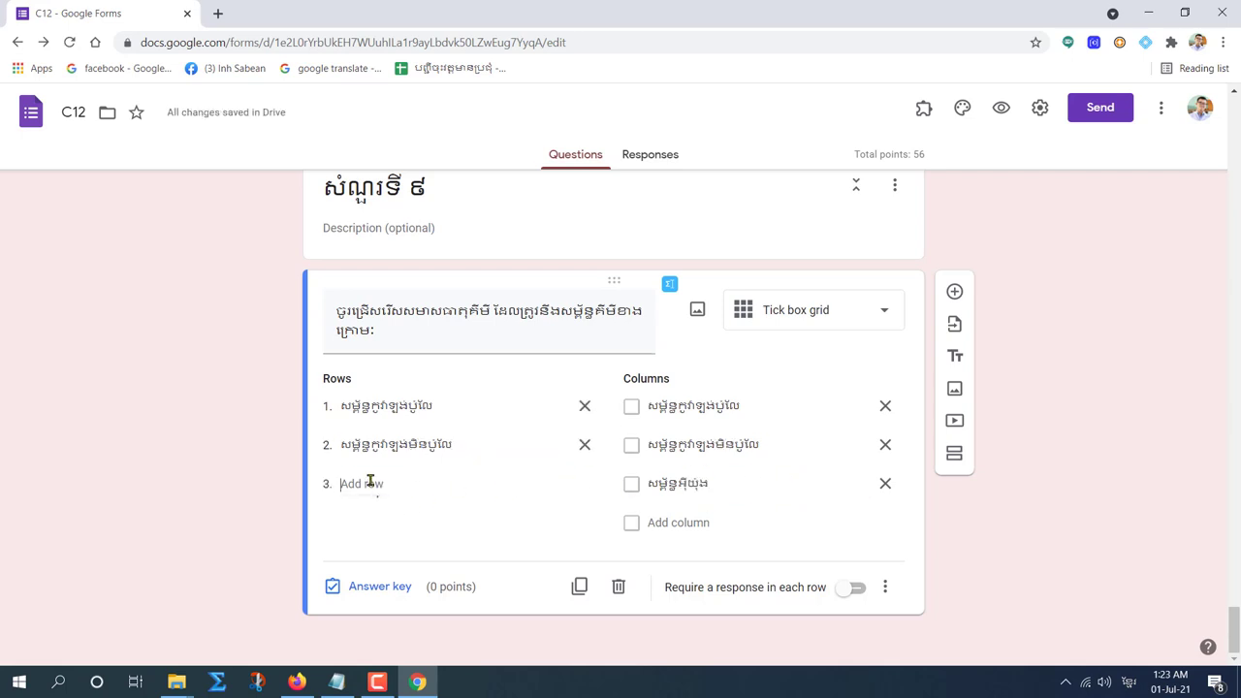
key(ctrl+v)
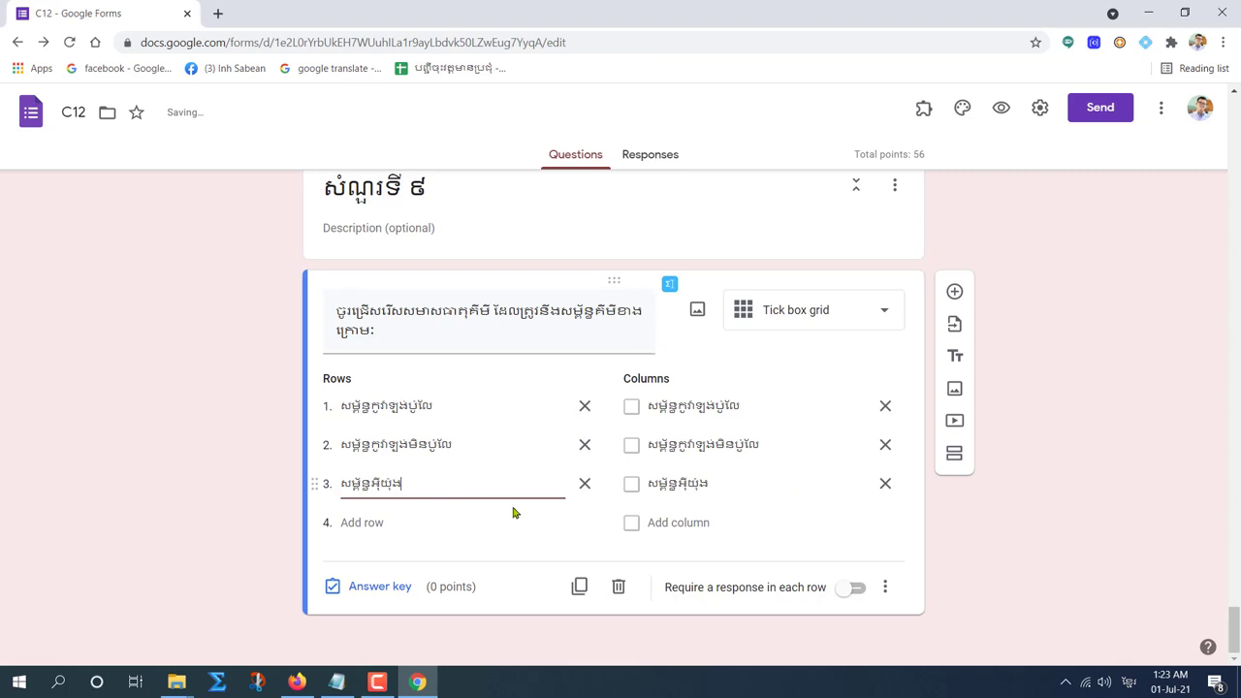
In the Notepad notes, split the question ៩ formulas so NaBr, HCl, HF, CH₄, Cl₂, H₂O, CaCl₂ and NH₃ each stand on their own line.
click(332, 651)
click(574, 331)
key(BackSpace)
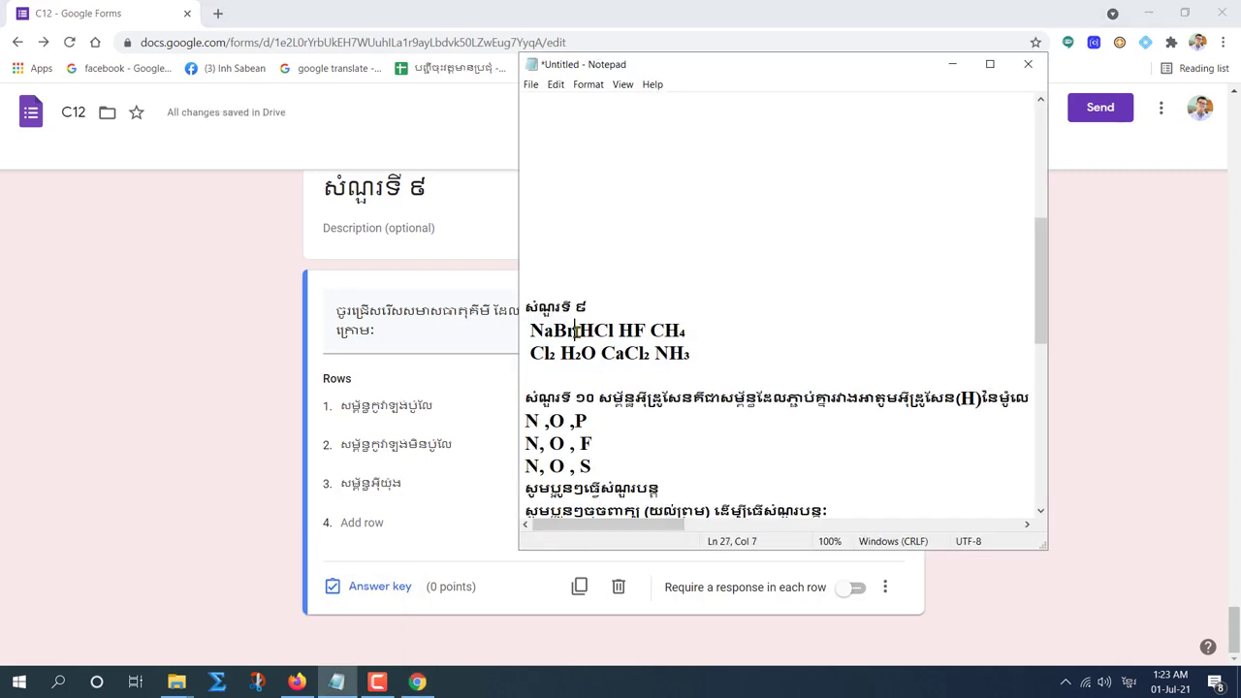
key(Return)
key(Return)
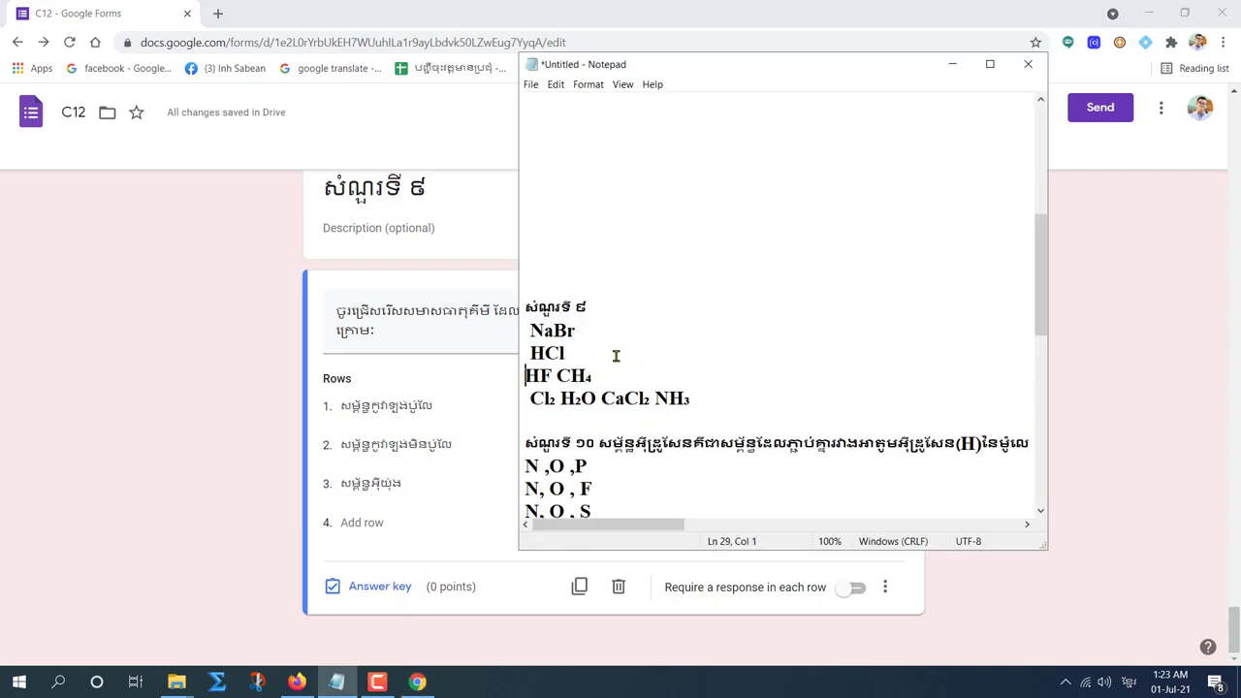
key(Return)
click(556, 421)
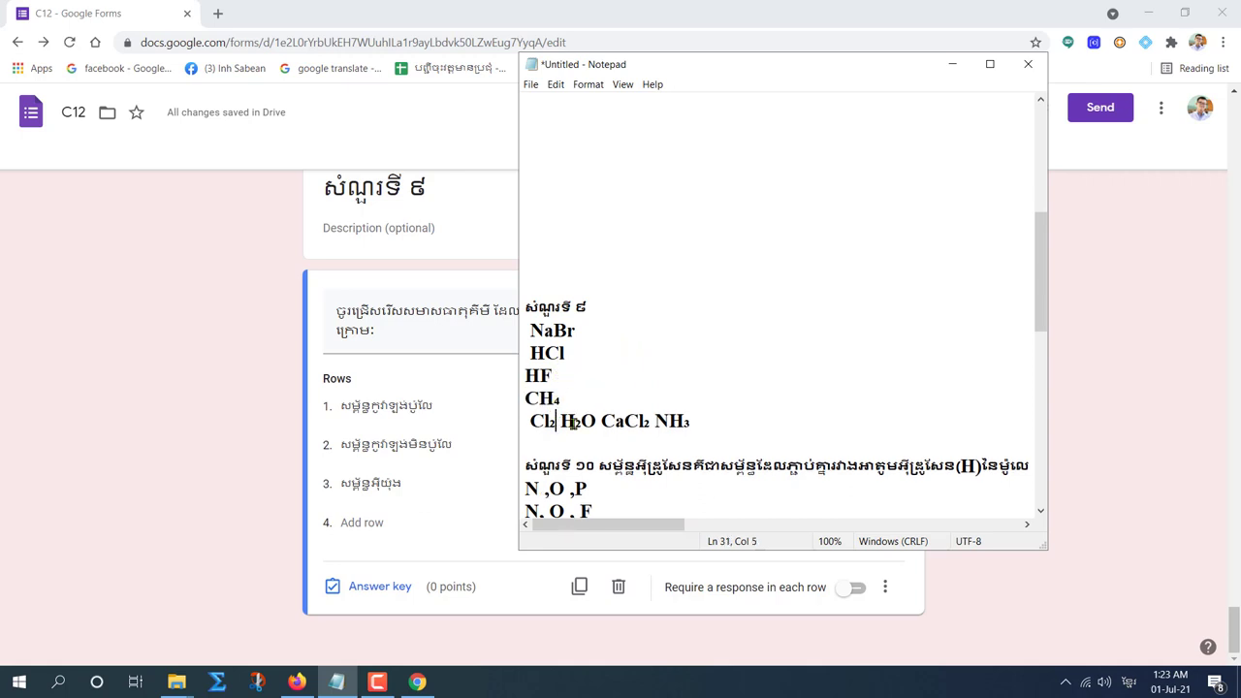
key(Return)
key(Return)
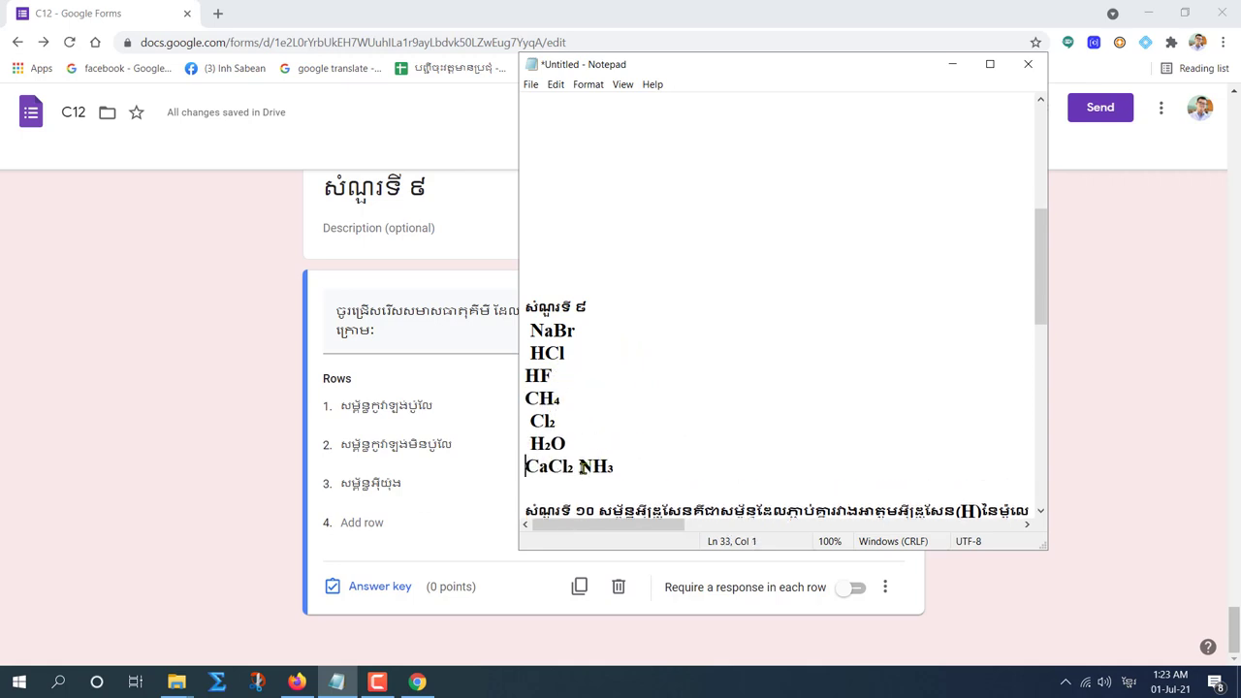
click(574, 466)
key(Return)
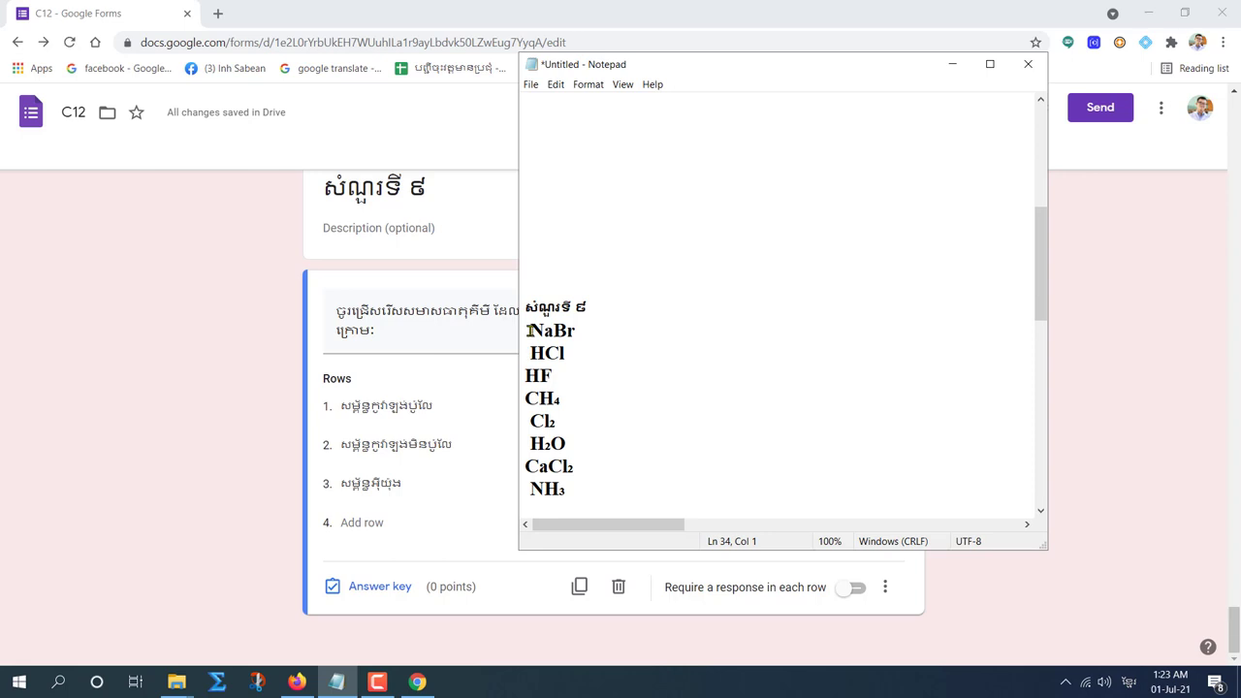
Cut the eight formulas from NaBr to NH₃ out of the notes and replace the grid's bond-type columns in Google Forms with them.
drag(530, 330, 585, 493)
key(ctrl+x)
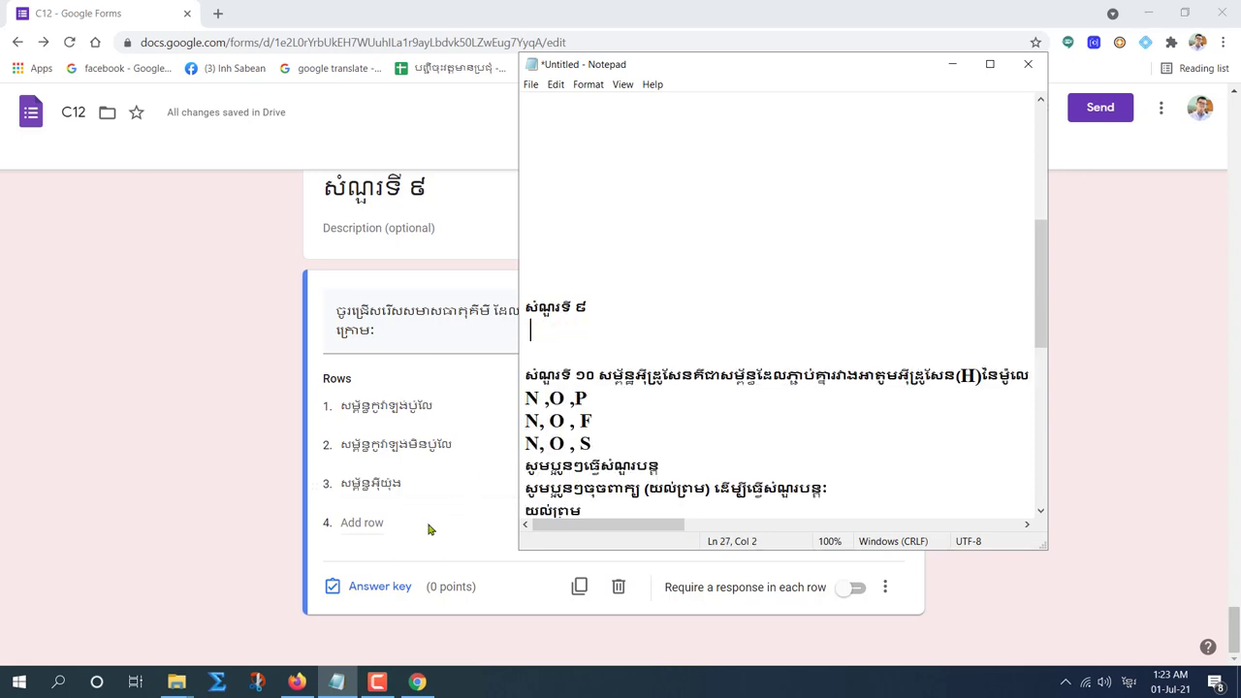
click(430, 487)
click(663, 408)
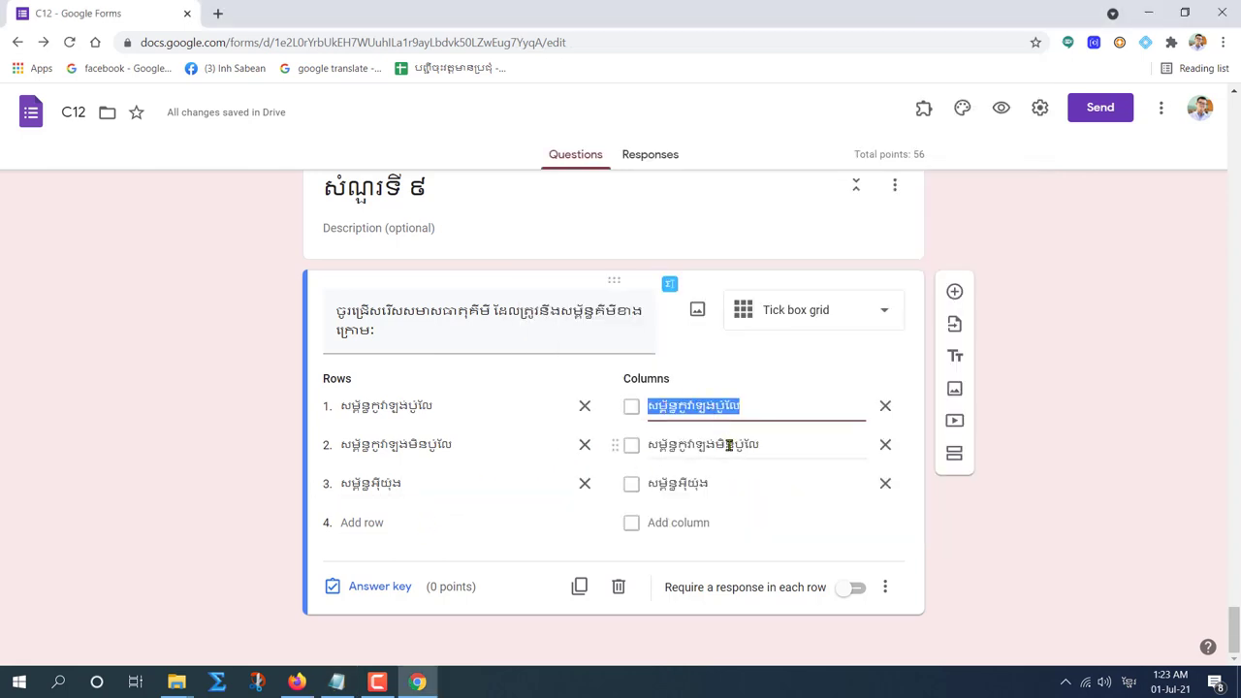
click(884, 444)
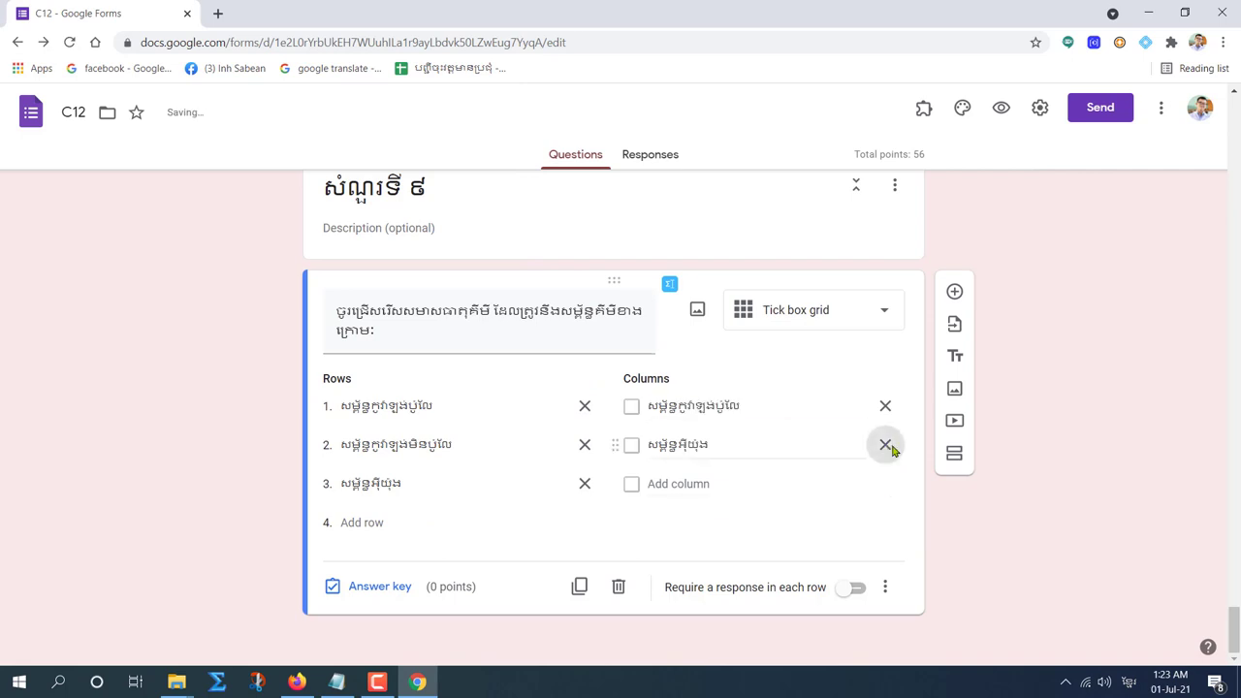
click(886, 443)
key(ctrl+v)
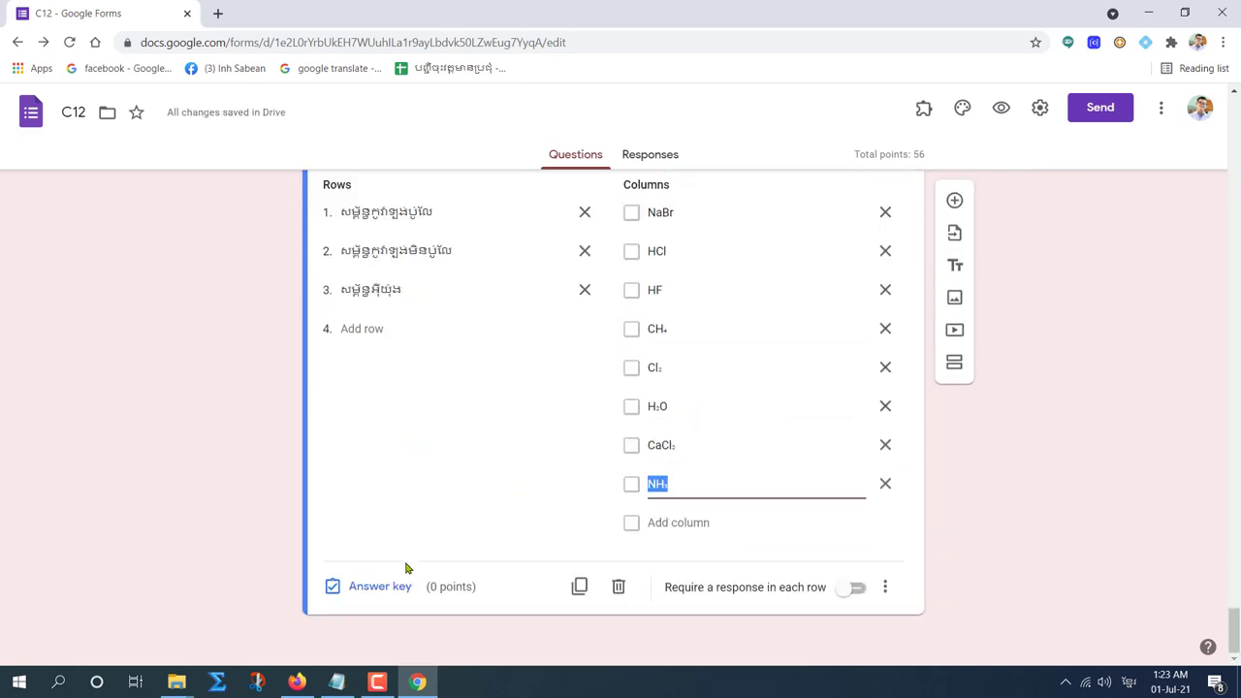
In the grid's answer key, mark HCl, HF, H₂O and NH₃ as correct for the row សម្ព័ន្ធកូវ៉ាឡង់ប៉ូលែ.
click(369, 586)
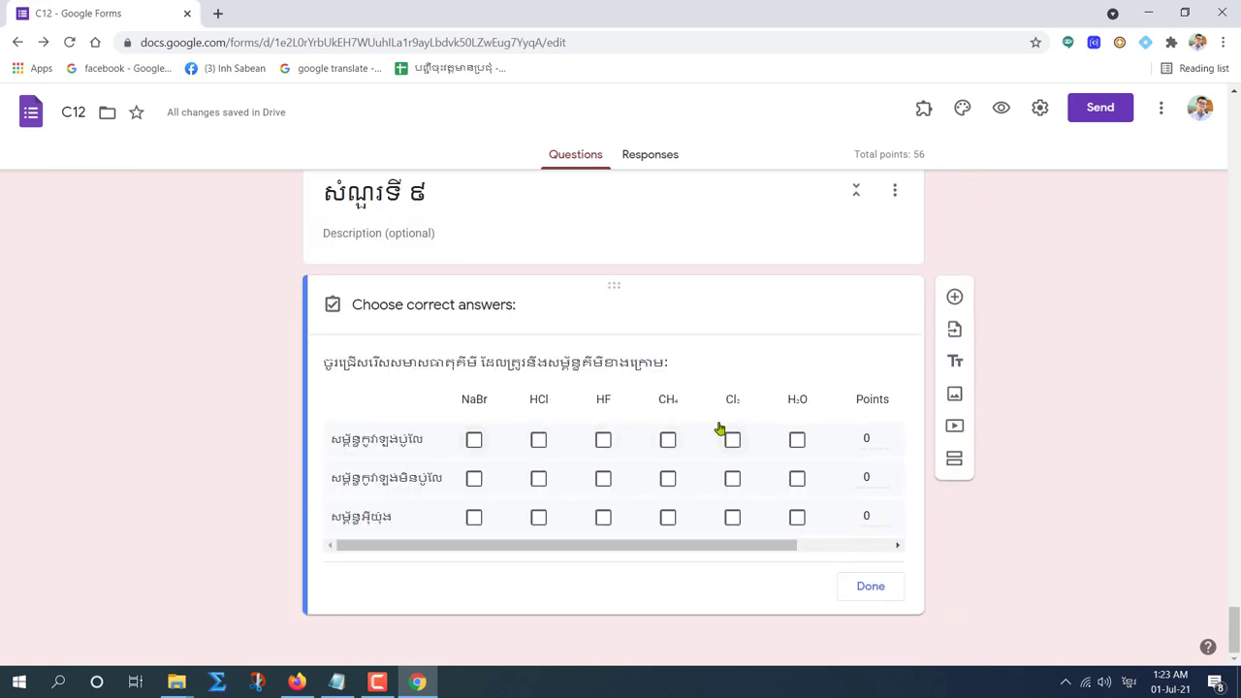
click(539, 442)
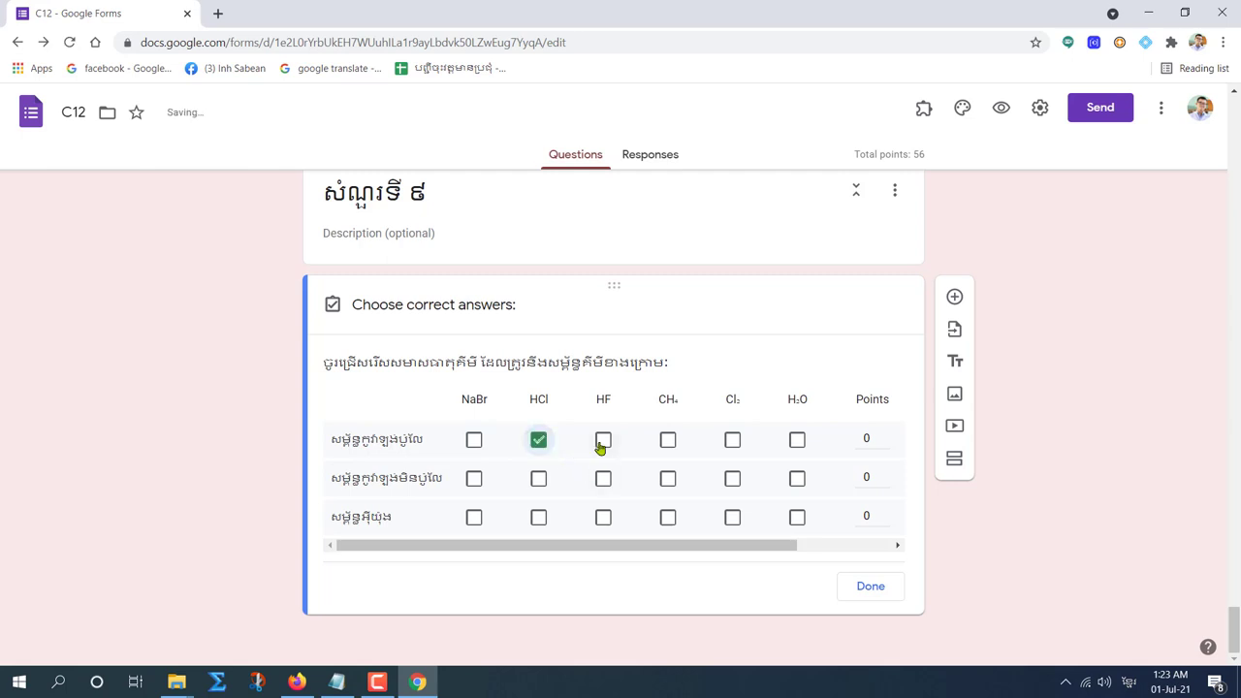
click(602, 442)
click(797, 440)
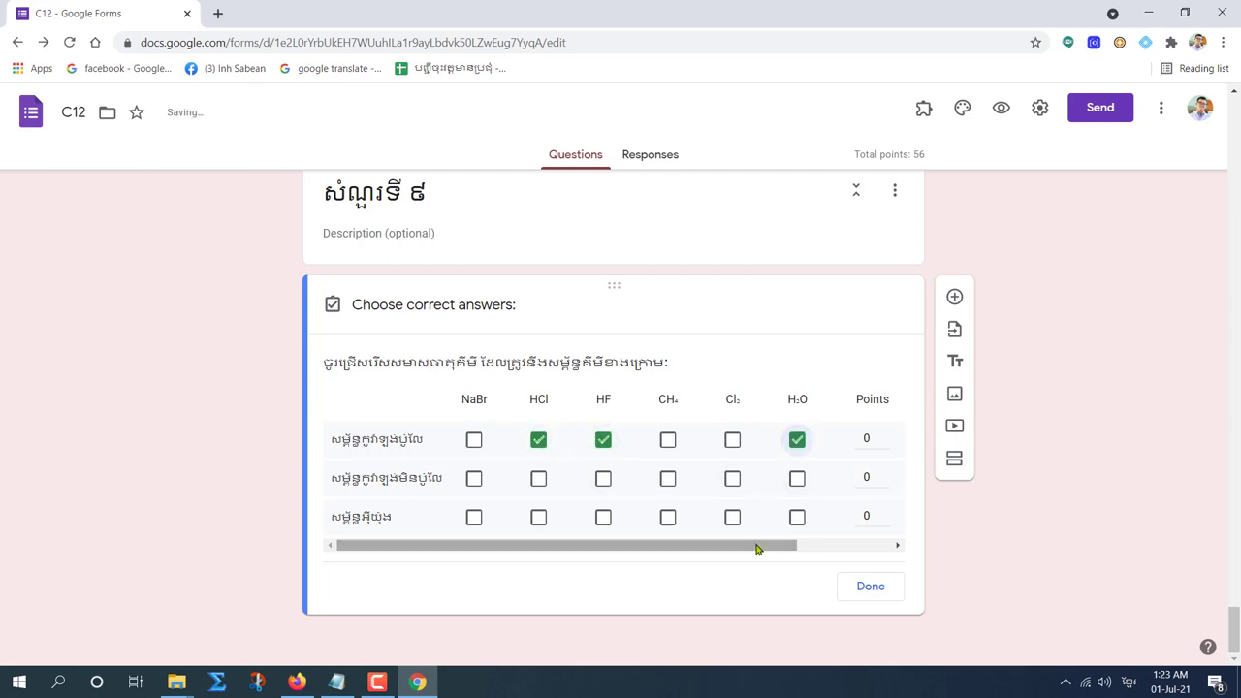
drag(756, 549, 849, 549)
click(806, 441)
In the grid's answer key, mark CH₄ and Cl₂ as correct for សម្ព័ន្ធកូវ៉ាឡង់មិនប៉ូលែ, and NaBr and CaCl₂ for សម្ព័ន្ធអ៊ីយ៉ុង.
drag(765, 545, 665, 552)
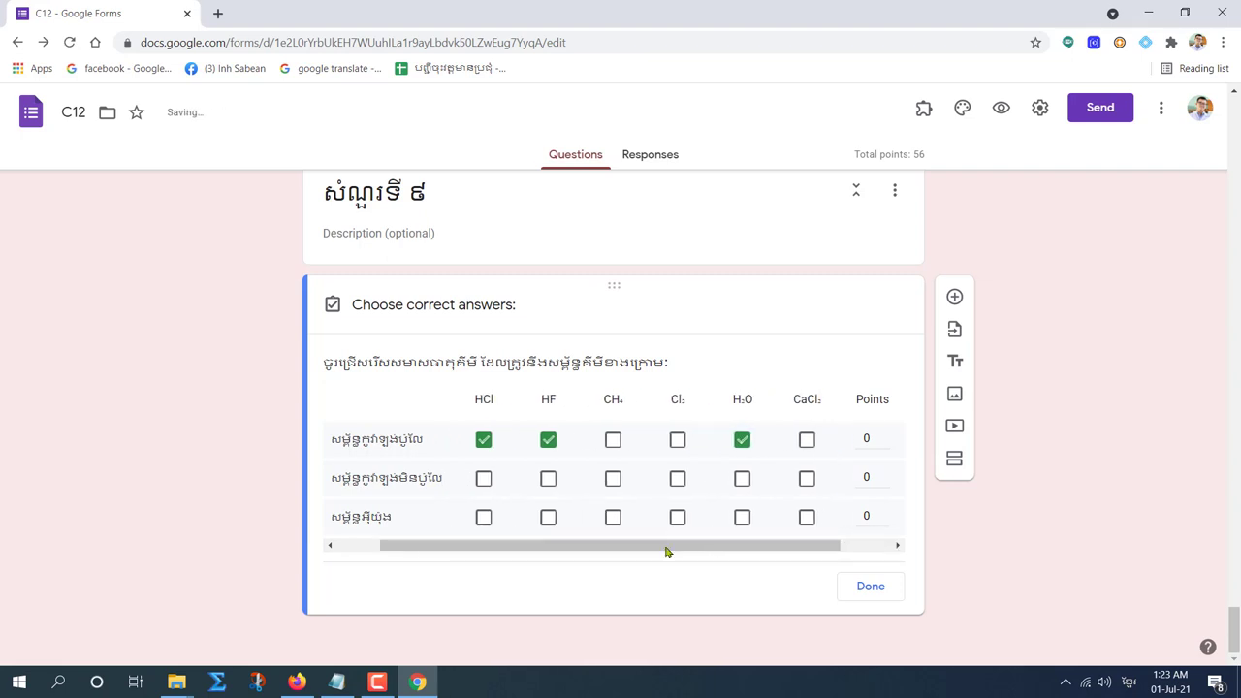
click(614, 480)
click(679, 481)
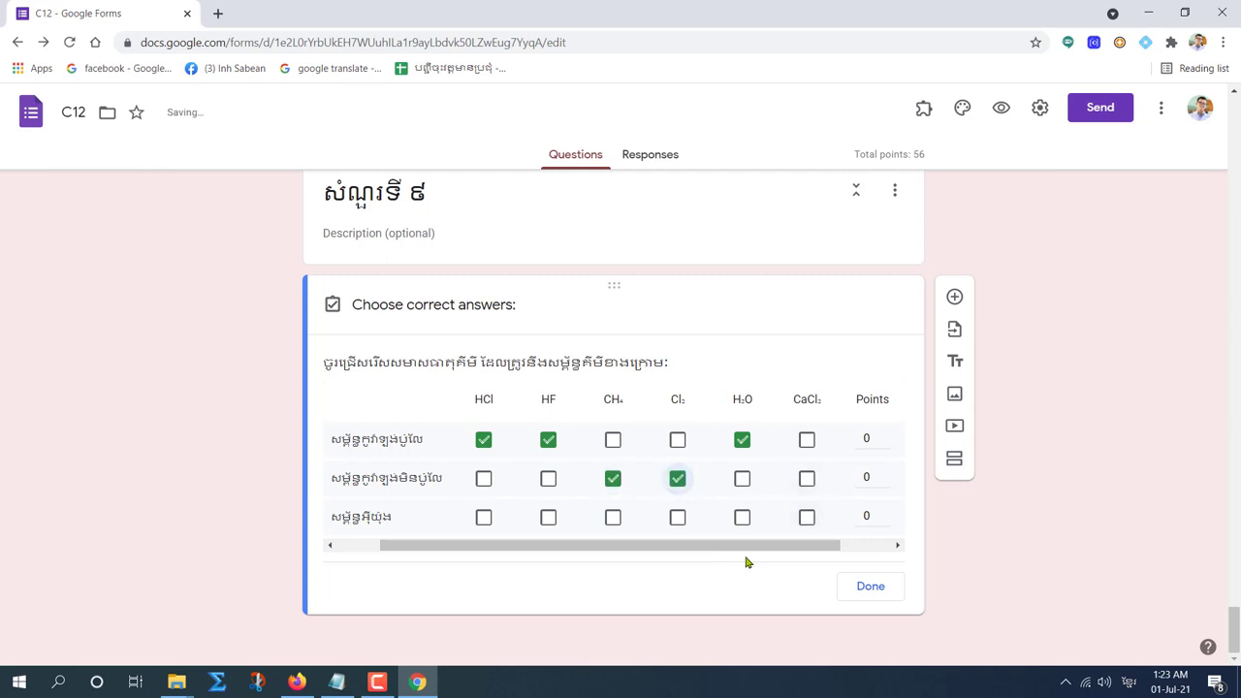
drag(734, 548, 637, 557)
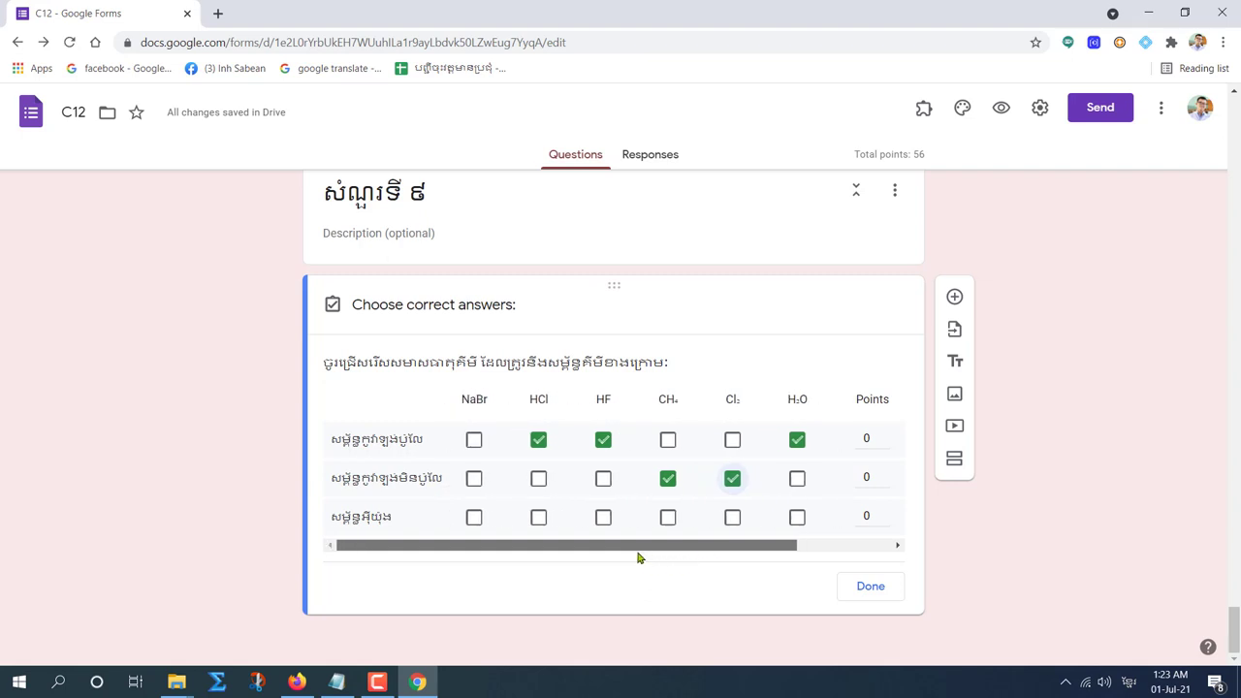
click(474, 517)
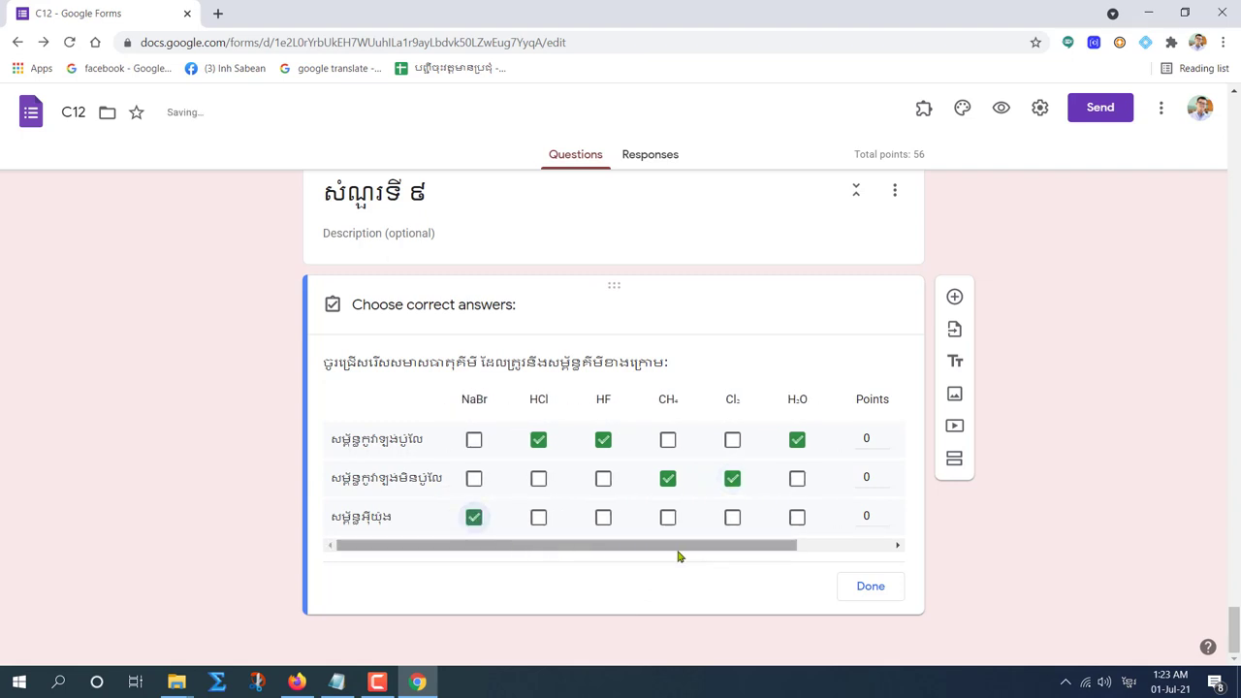
drag(748, 546, 823, 556)
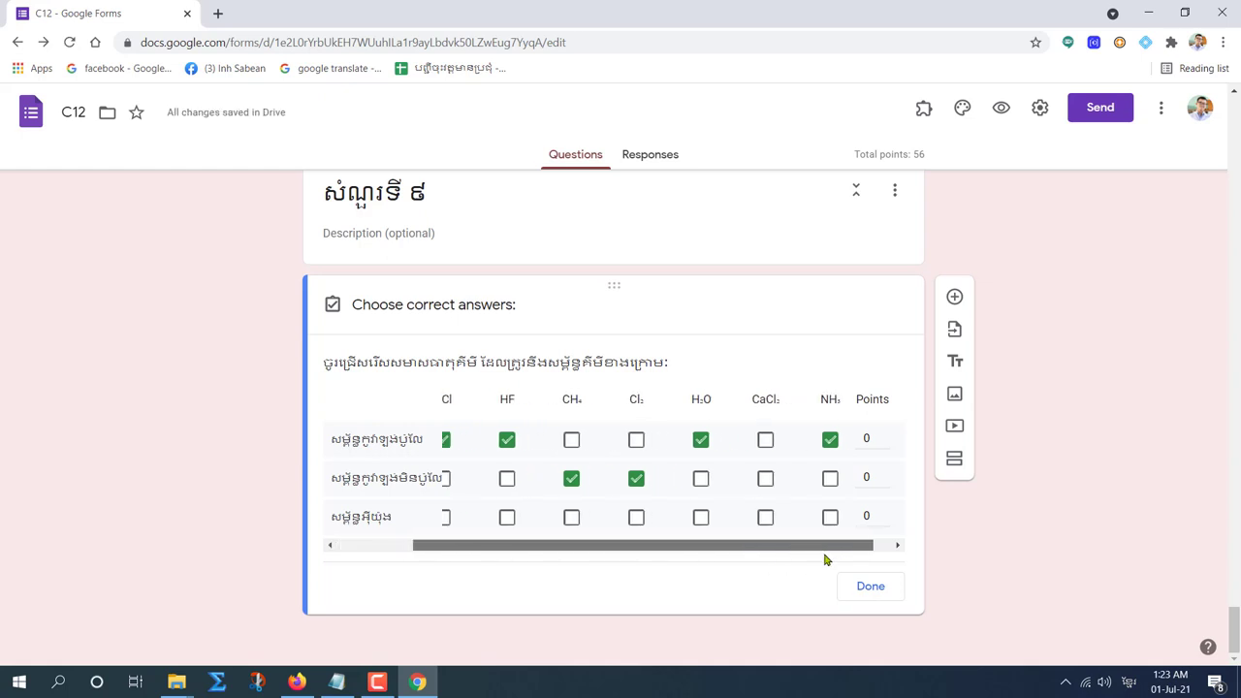
click(765, 517)
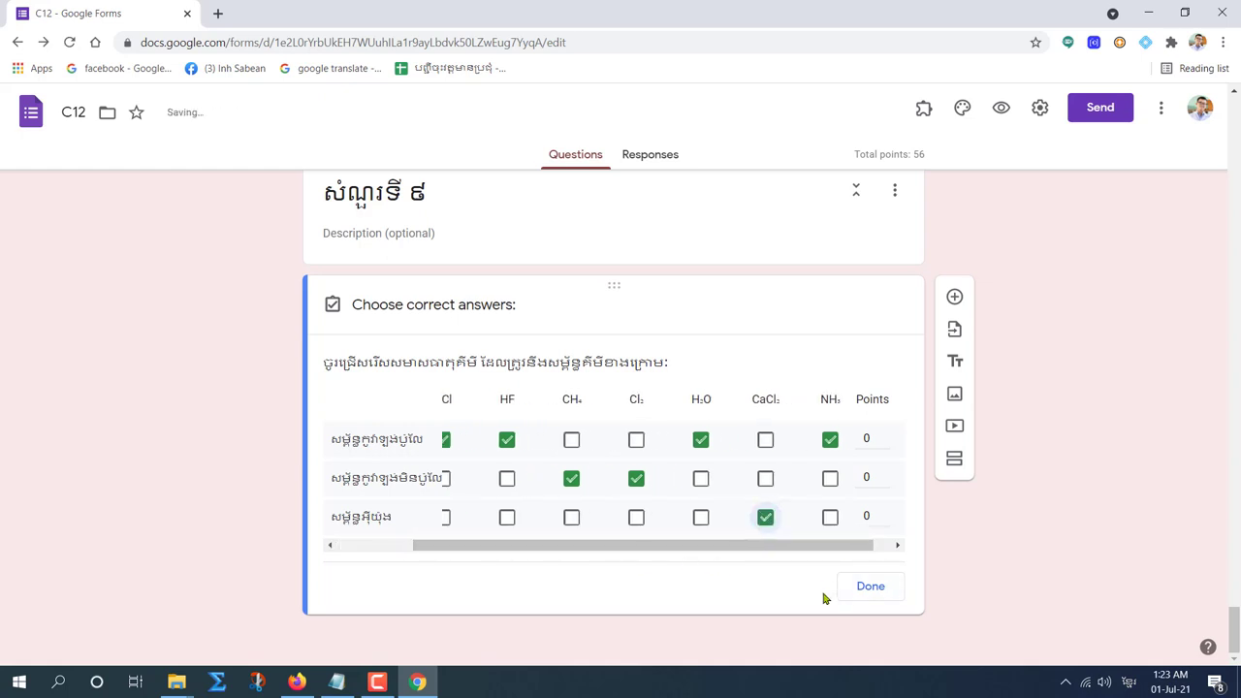
Assign 2 points to each of the two covalent rows and 3 points to the ionic row, and finish the answer key.
click(884, 435)
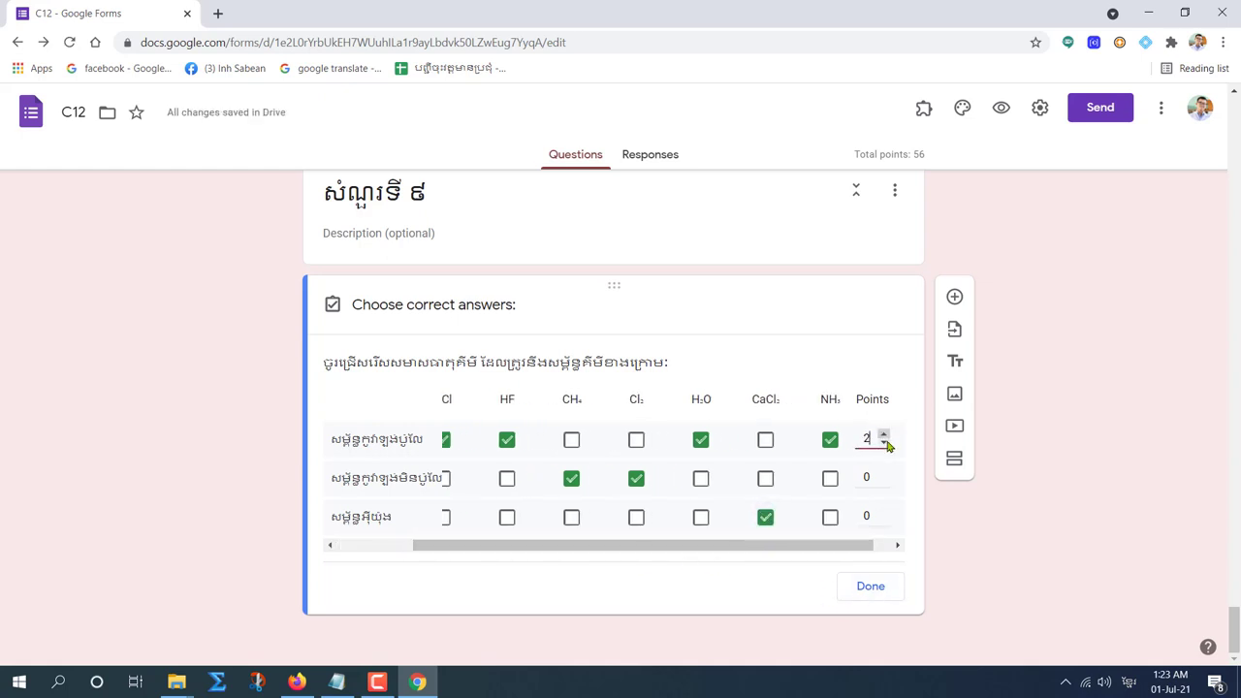
click(883, 473)
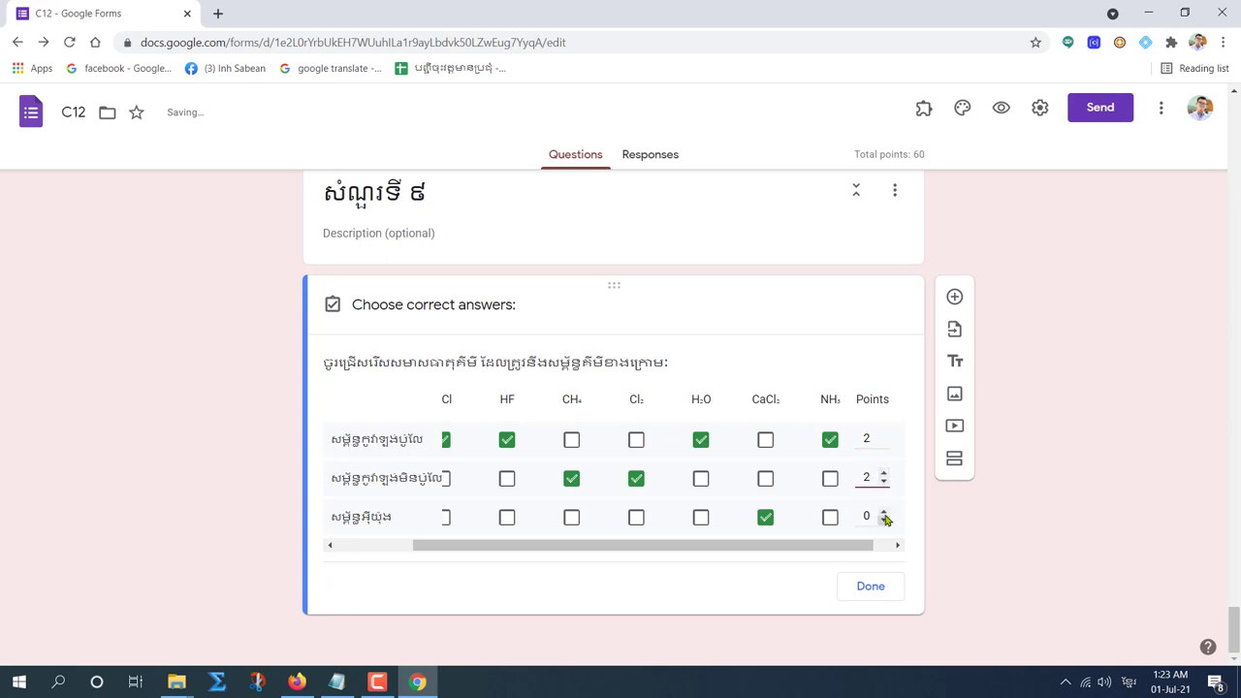
click(883, 512)
click(884, 512)
click(883, 512)
click(868, 586)
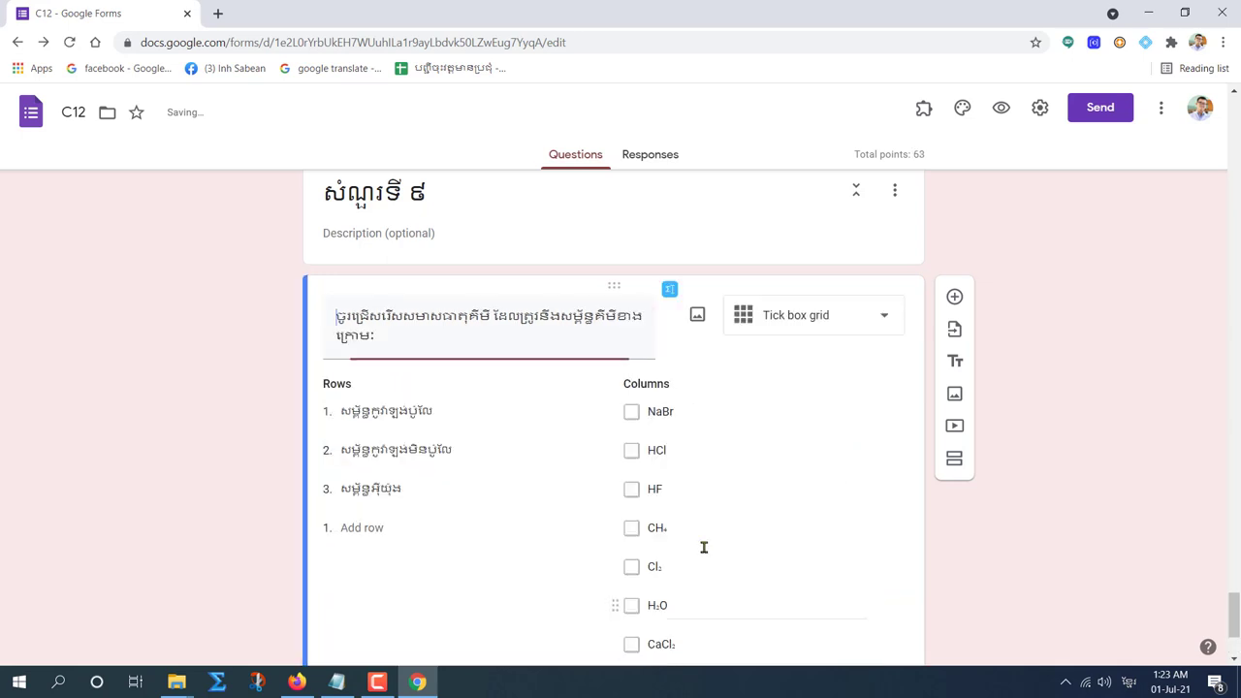
Require a response in each row of the question ៩ grid and turn on shuffled row order.
click(862, 599)
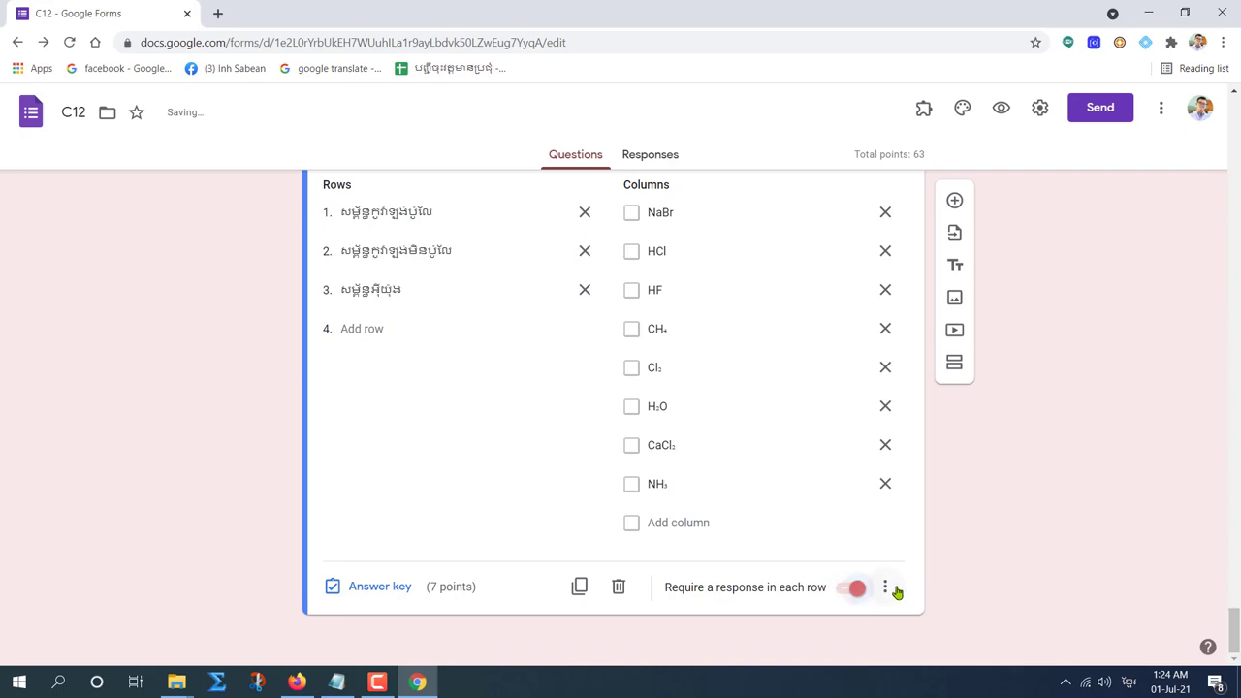
click(885, 586)
click(974, 632)
scroll(834, 448, up, 3)
scroll(834, 449, down, 1)
scroll(540, 343, up, 1)
scroll(931, 316, down, 3)
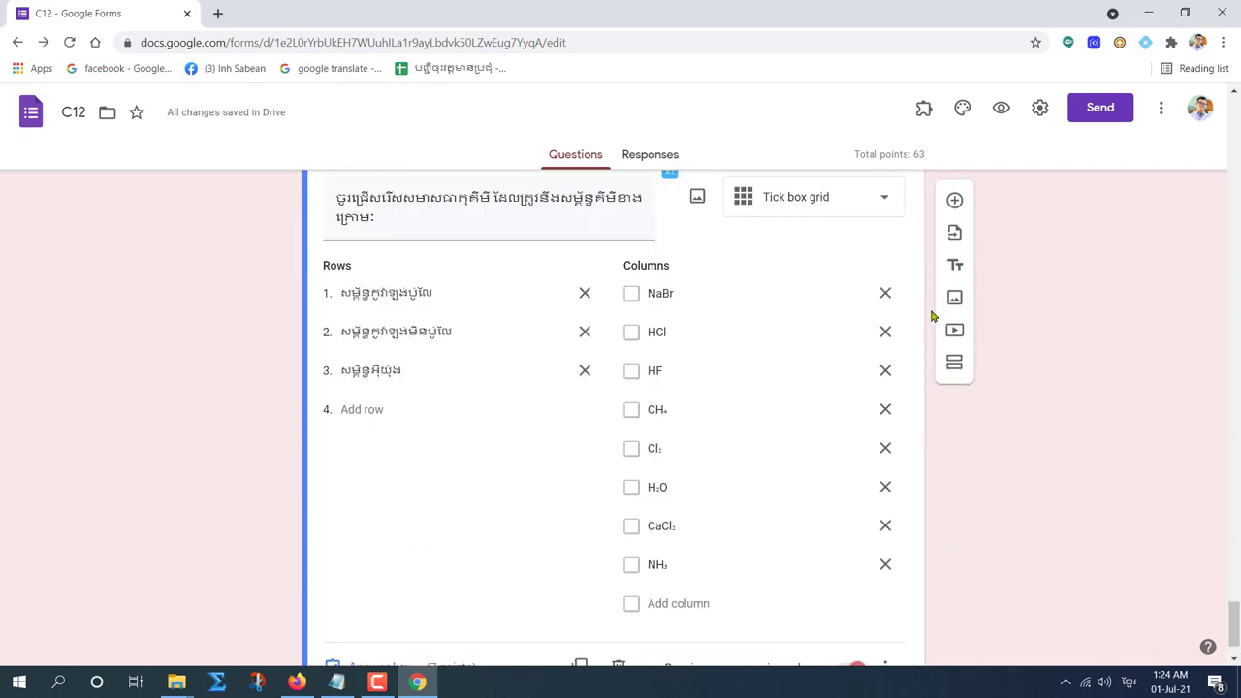
Add a new section after question ៩ and title it សំណួរទី ១០.
click(954, 361)
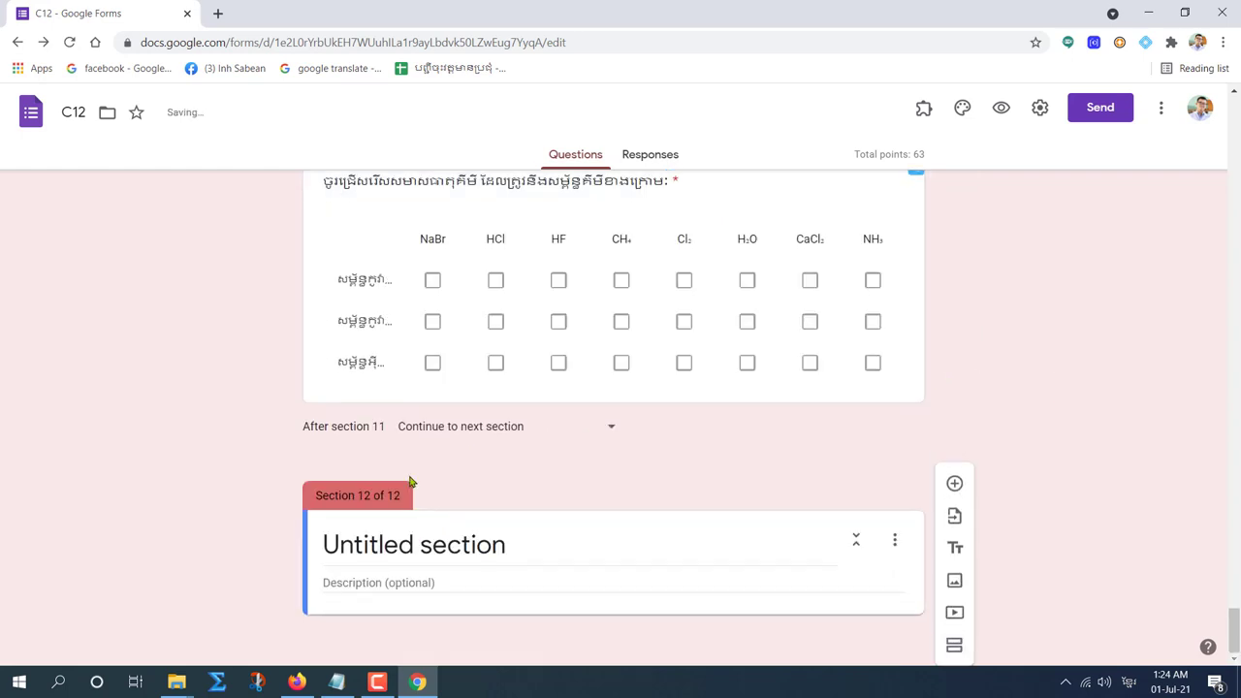
scroll(409, 482, up, 3)
triple_click(381, 380)
scroll(423, 503, down, 3)
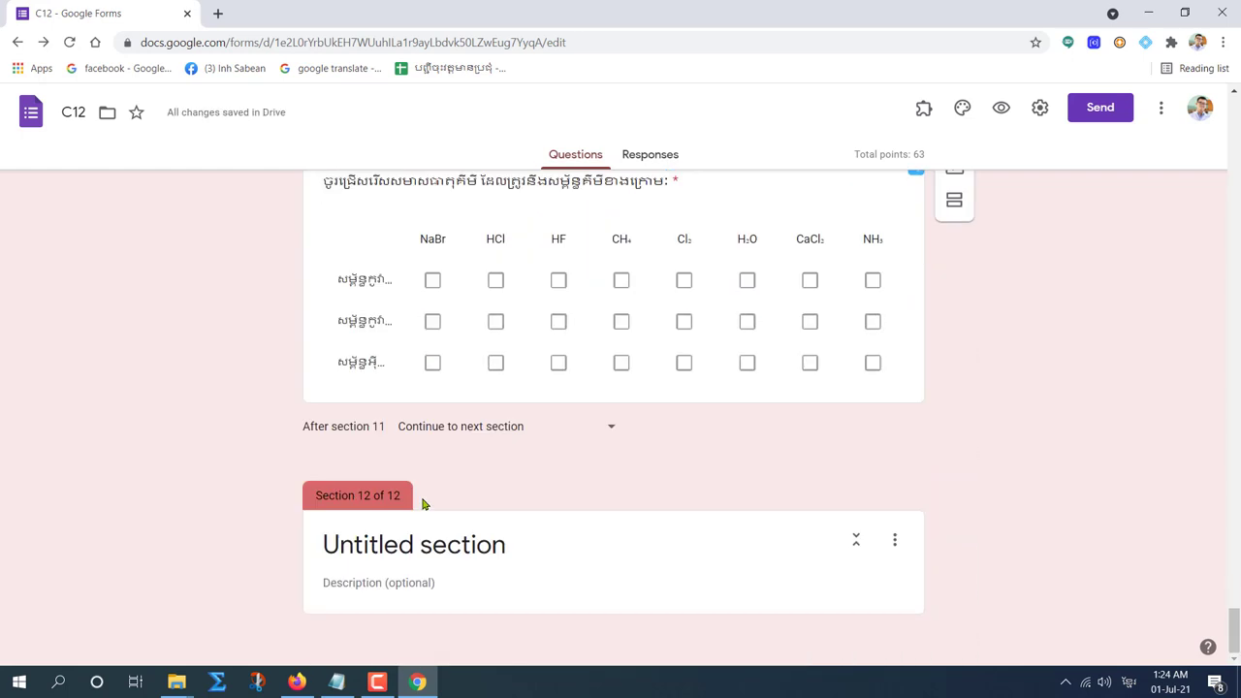
click(397, 543)
key(ctrl+v)
key(BackSpace)
text(៩)
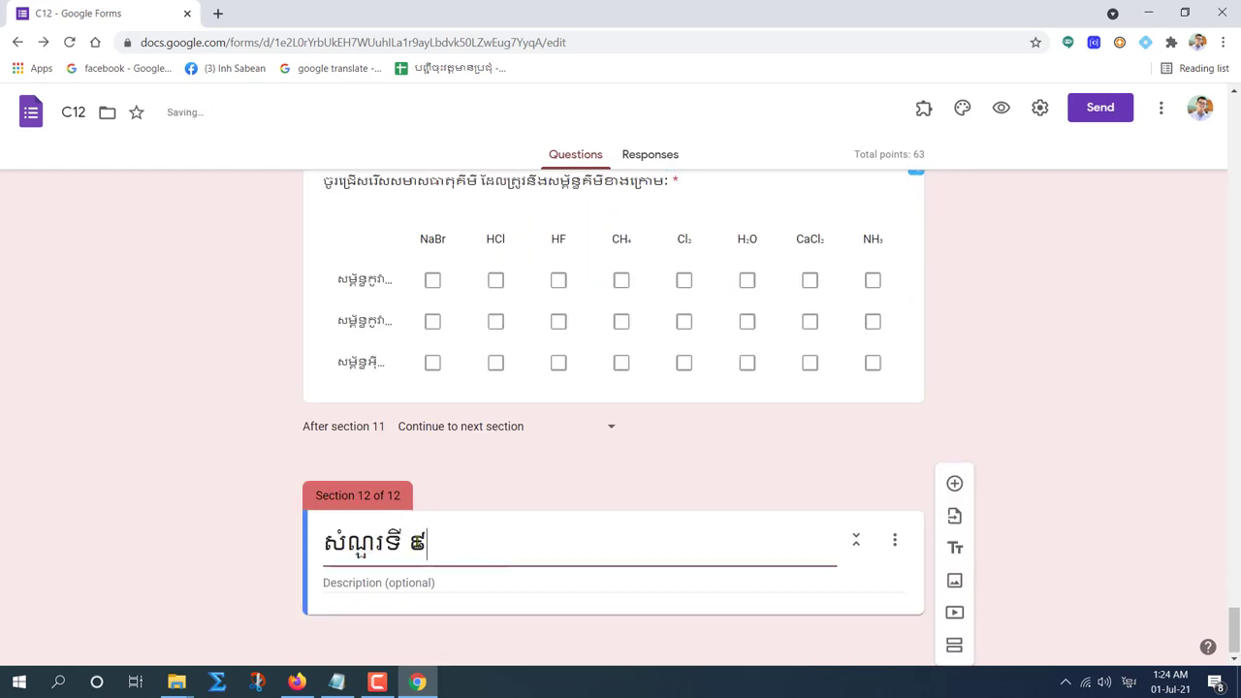
double_click(417, 543)
text(១០)
Add a question to the new section and move the question ១០ hydrogen-bond text from the Notepad notes into it.
click(955, 483)
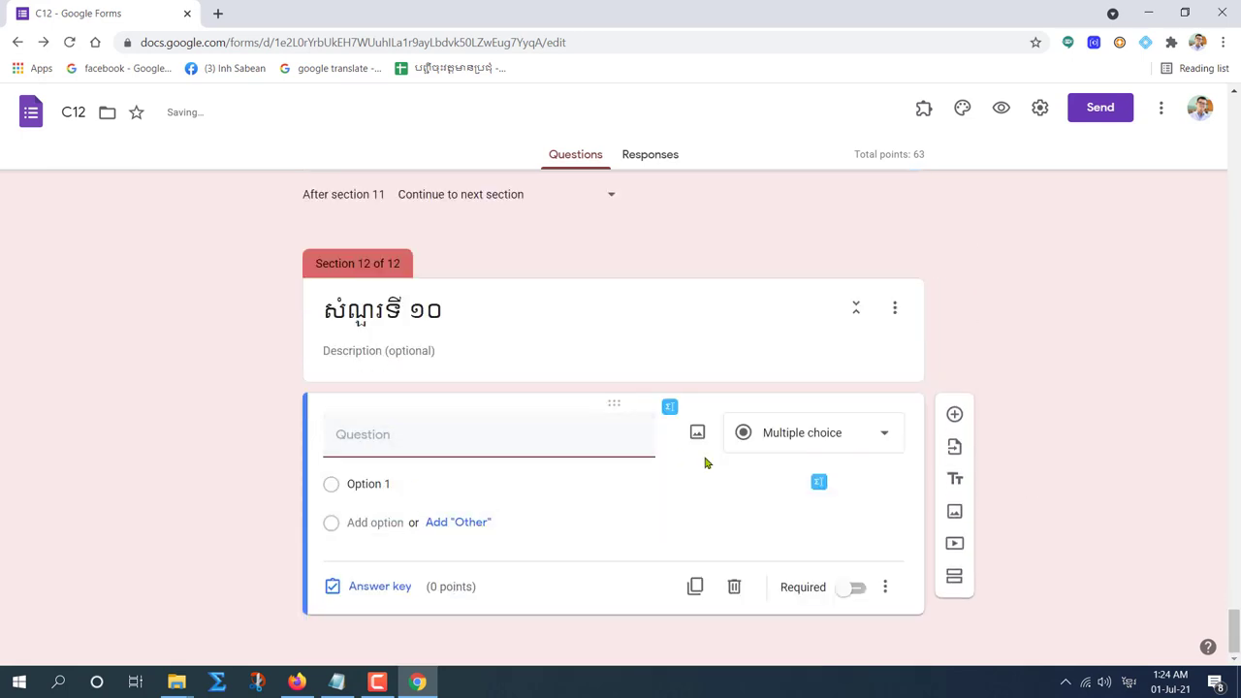
click(337, 682)
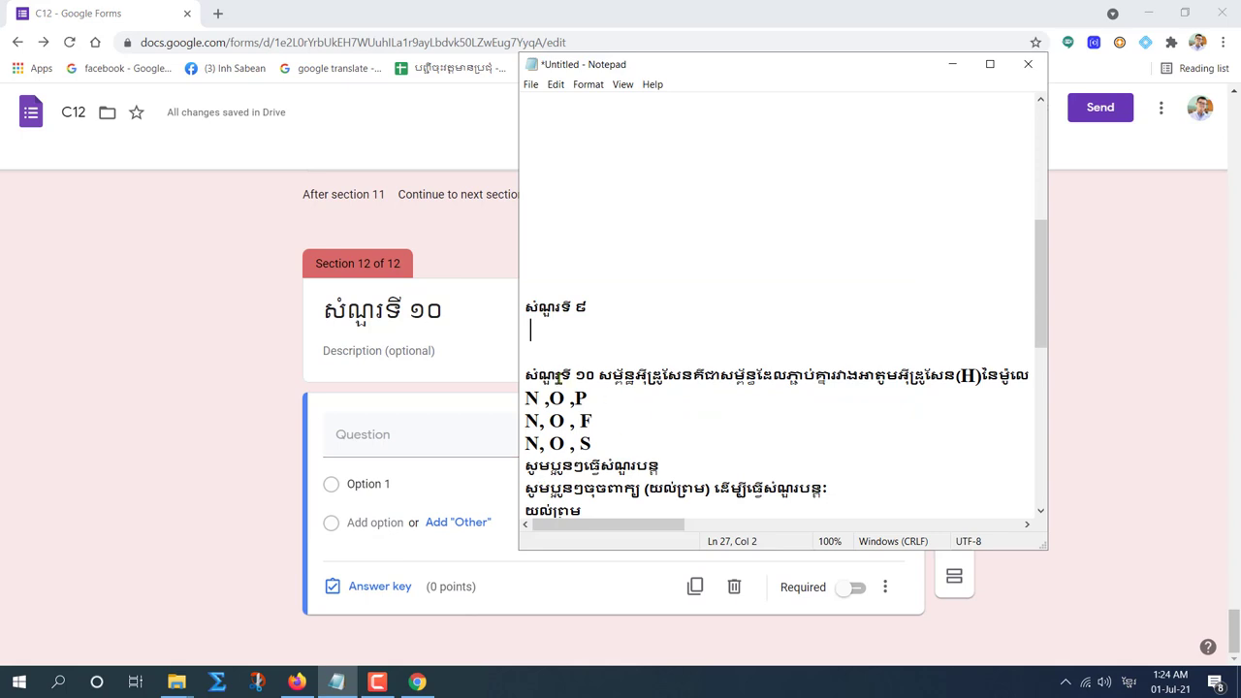
drag(525, 374, 1066, 375)
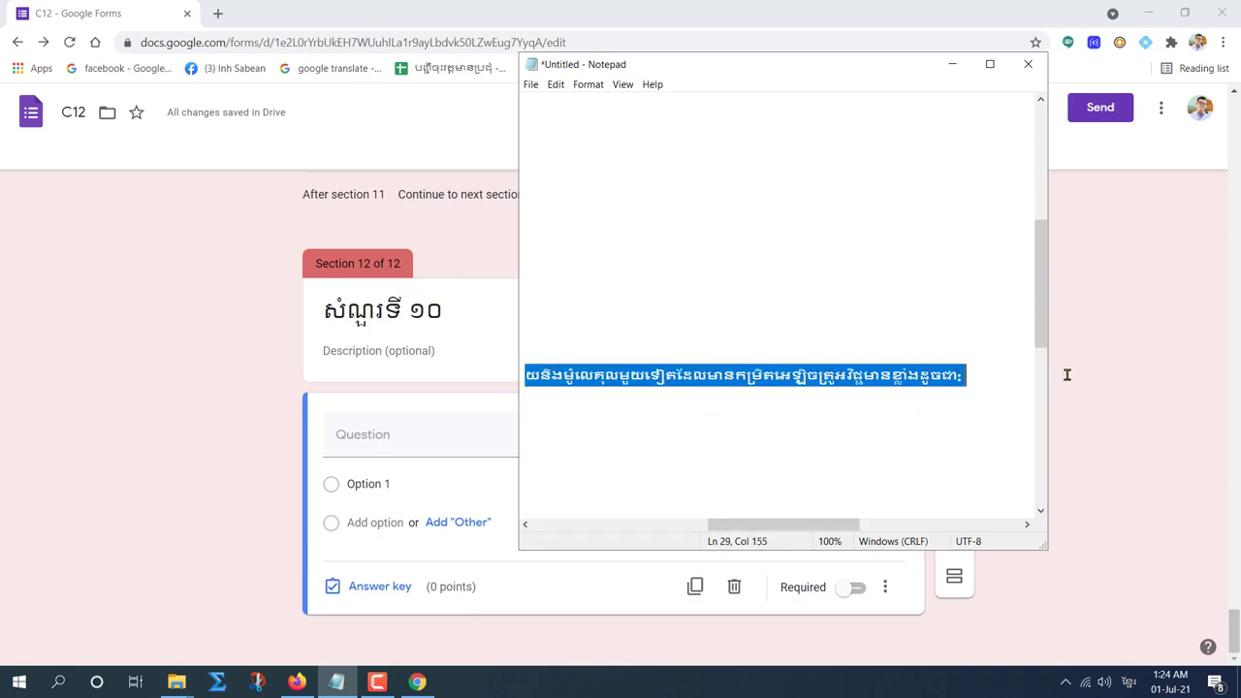
key(ctrl+x)
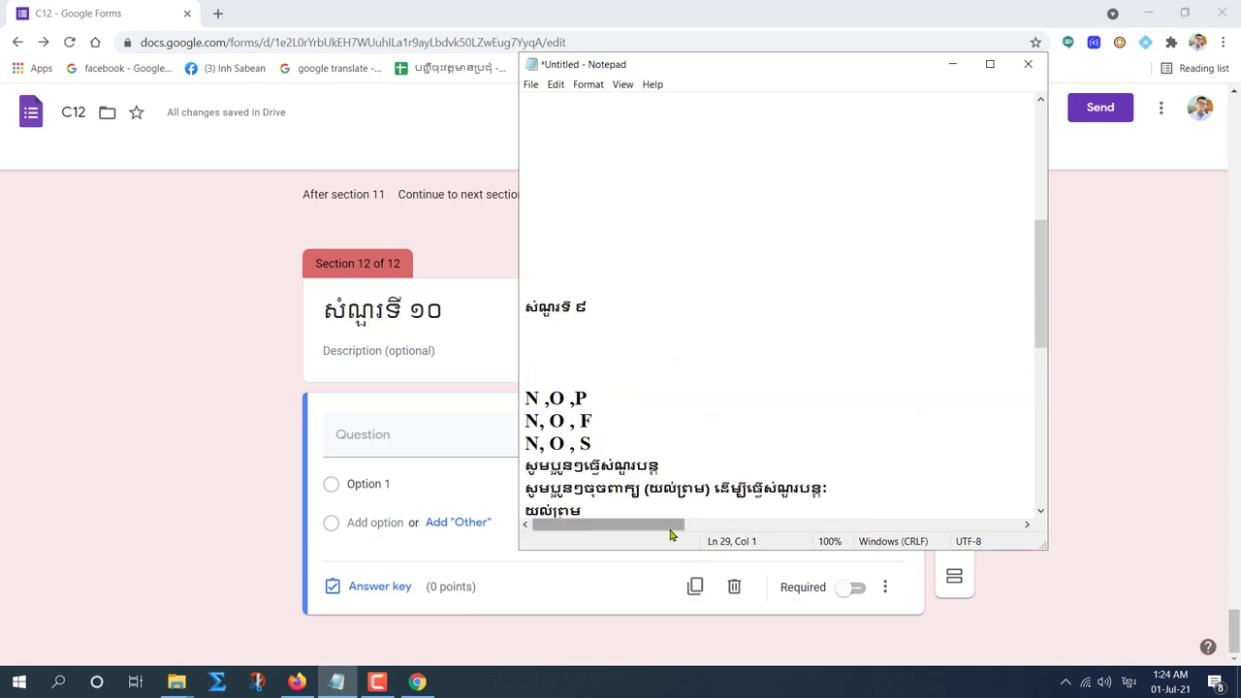
click(417, 434)
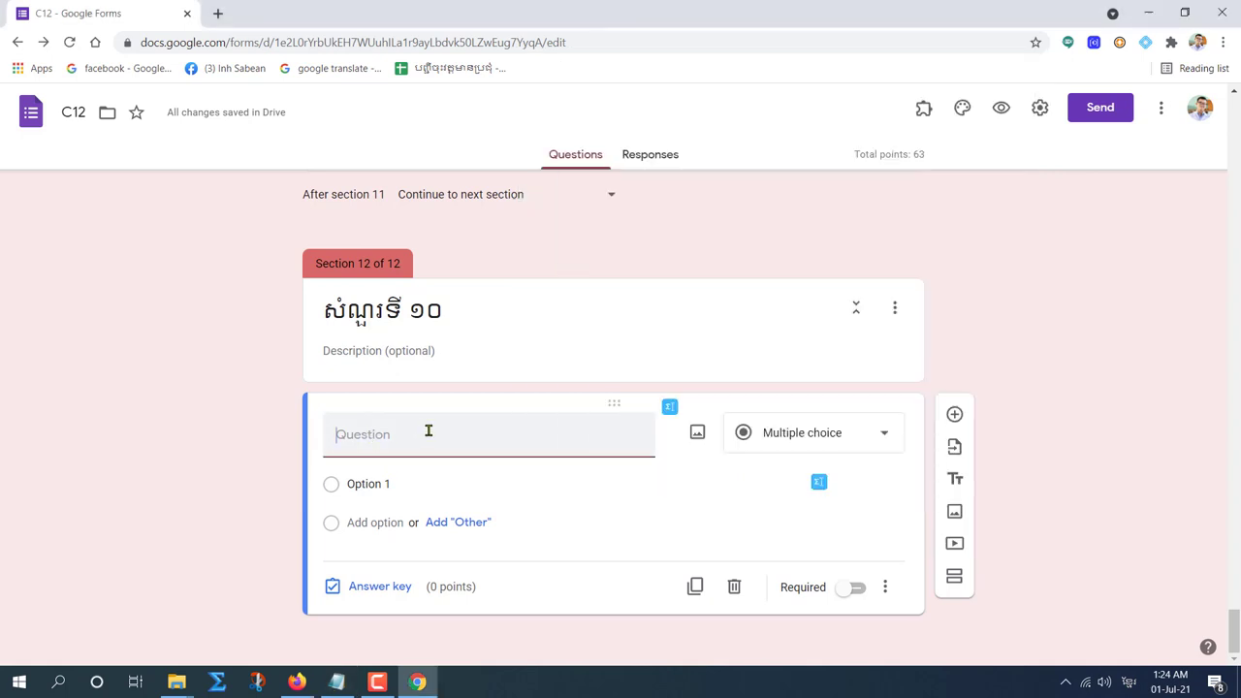
key(ctrl+v)
scroll(455, 510, down, 1)
Move the three answer lines "N ,O ,P", "N, O , F" and "N, O , S" from Notepad into the question's options.
mouse_move(337, 681)
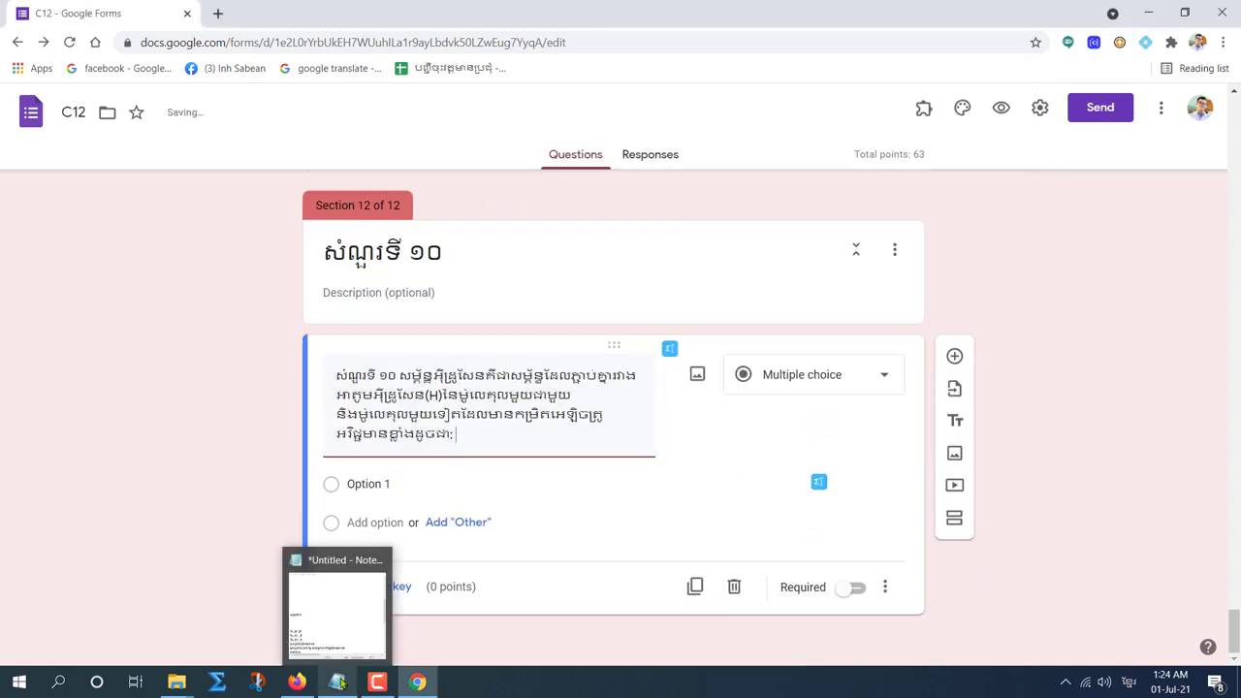
click(375, 624)
drag(524, 395, 609, 438)
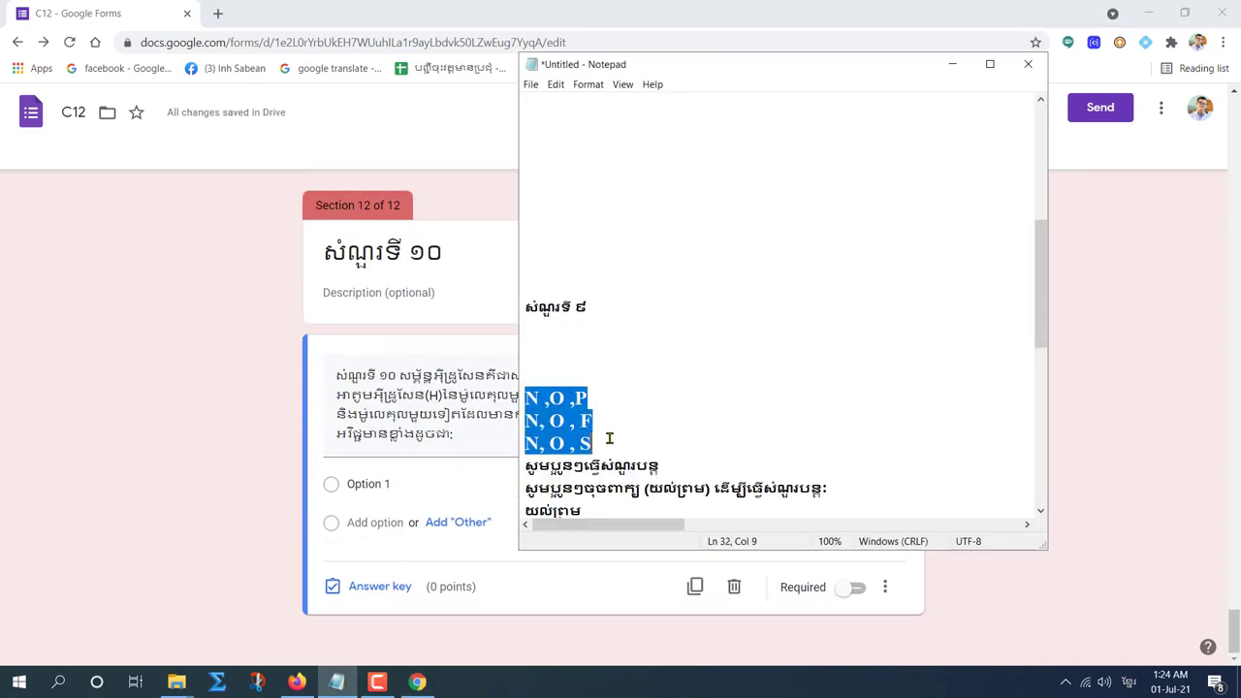
key(ctrl+x)
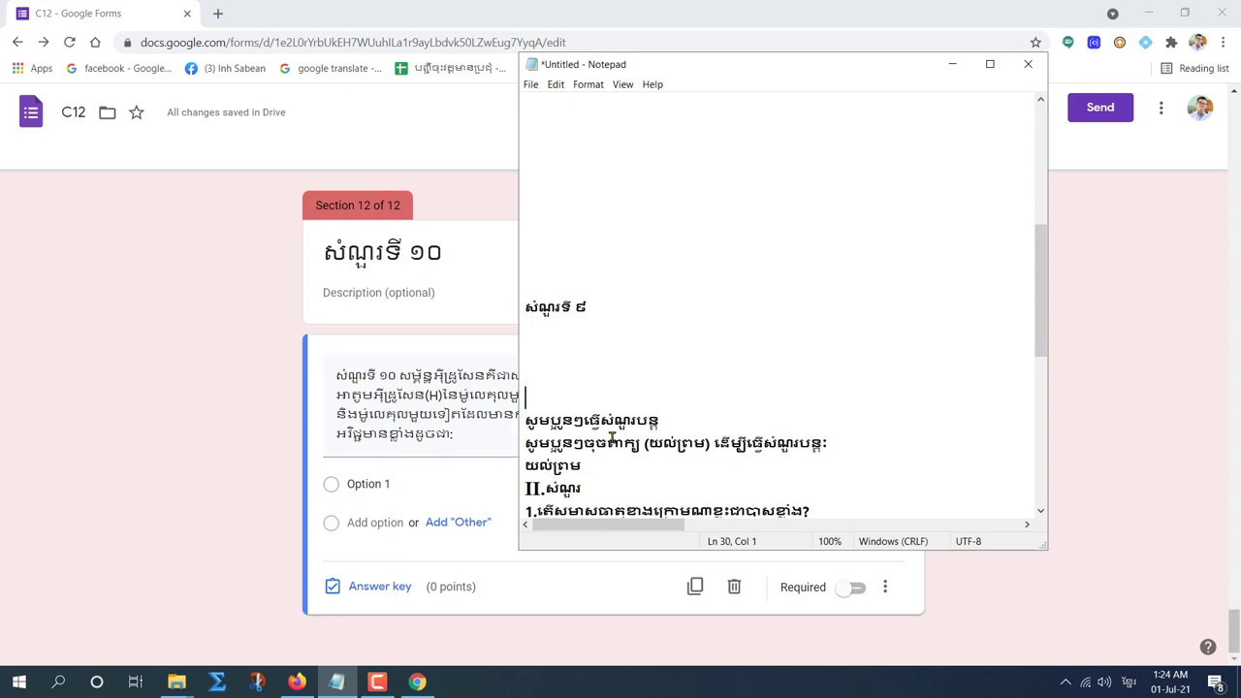
click(377, 485)
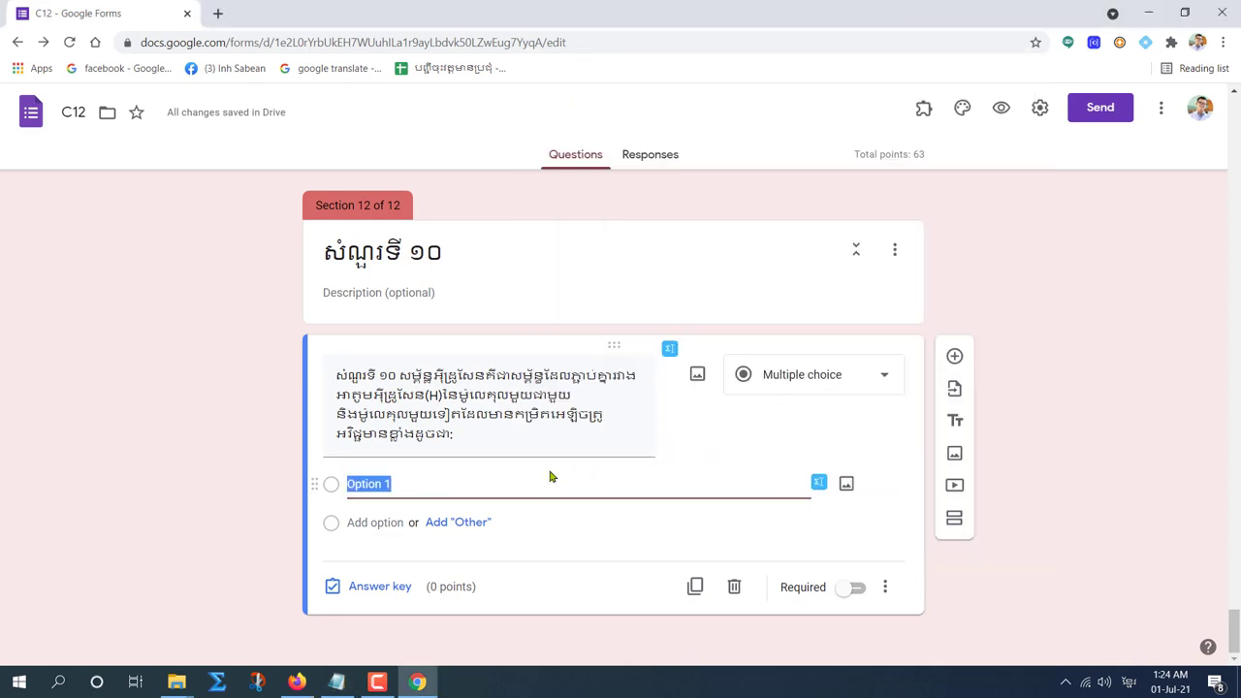
key(ctrl+v)
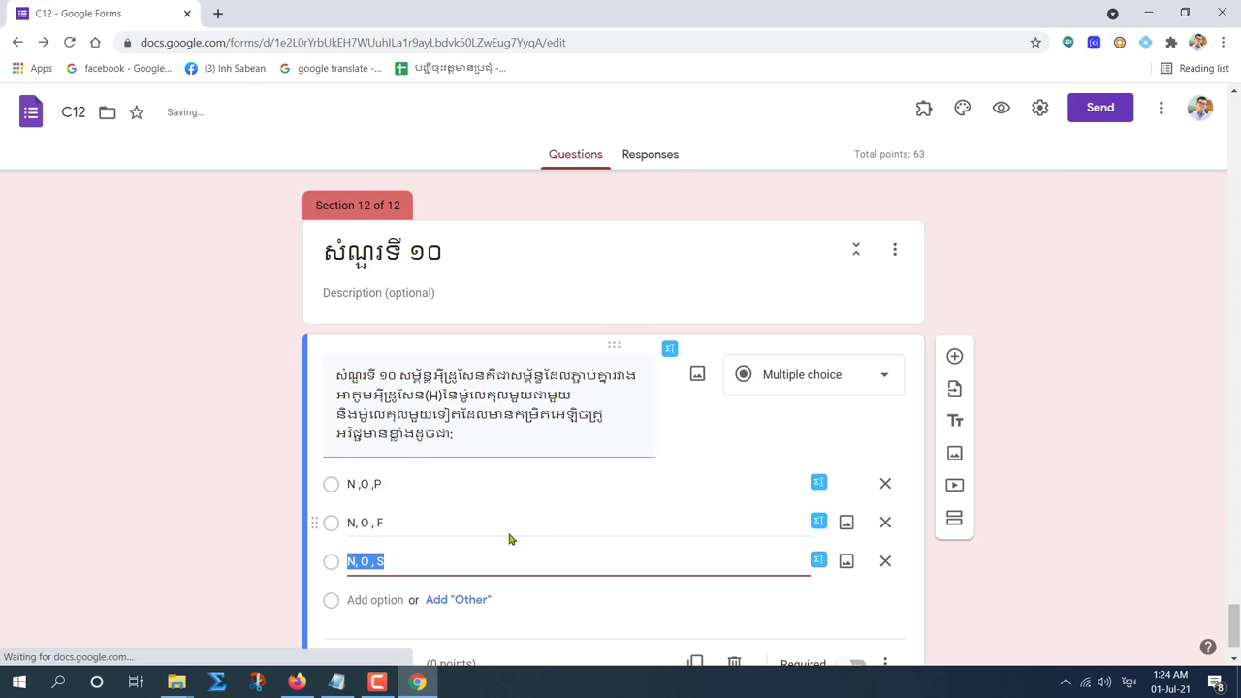
click(422, 553)
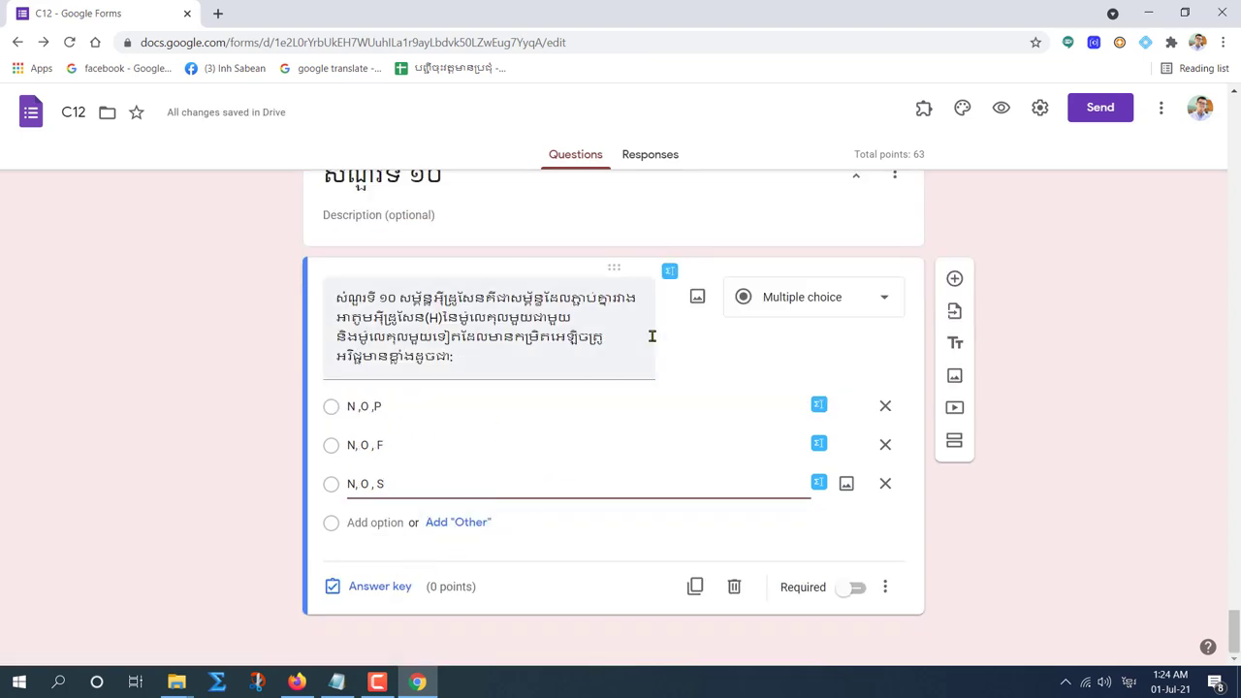
In the answer key, mark "N, O , F" as correct for question ១០ and assign it 7 points.
click(380, 587)
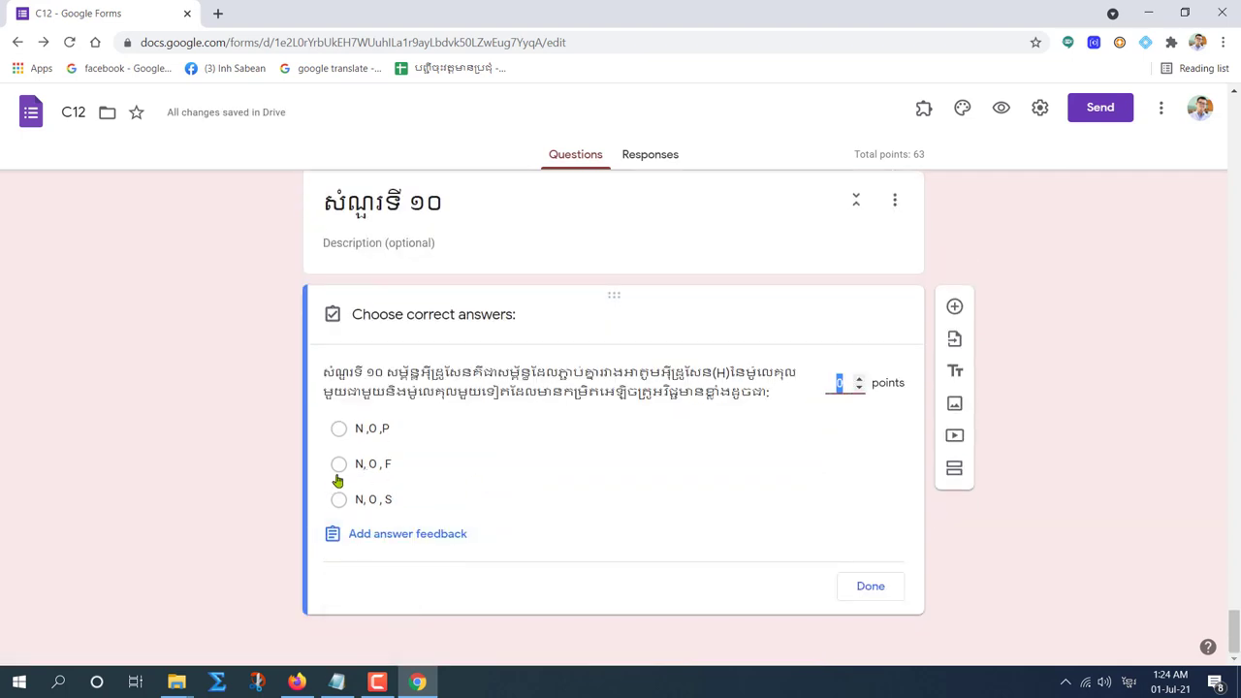
click(338, 465)
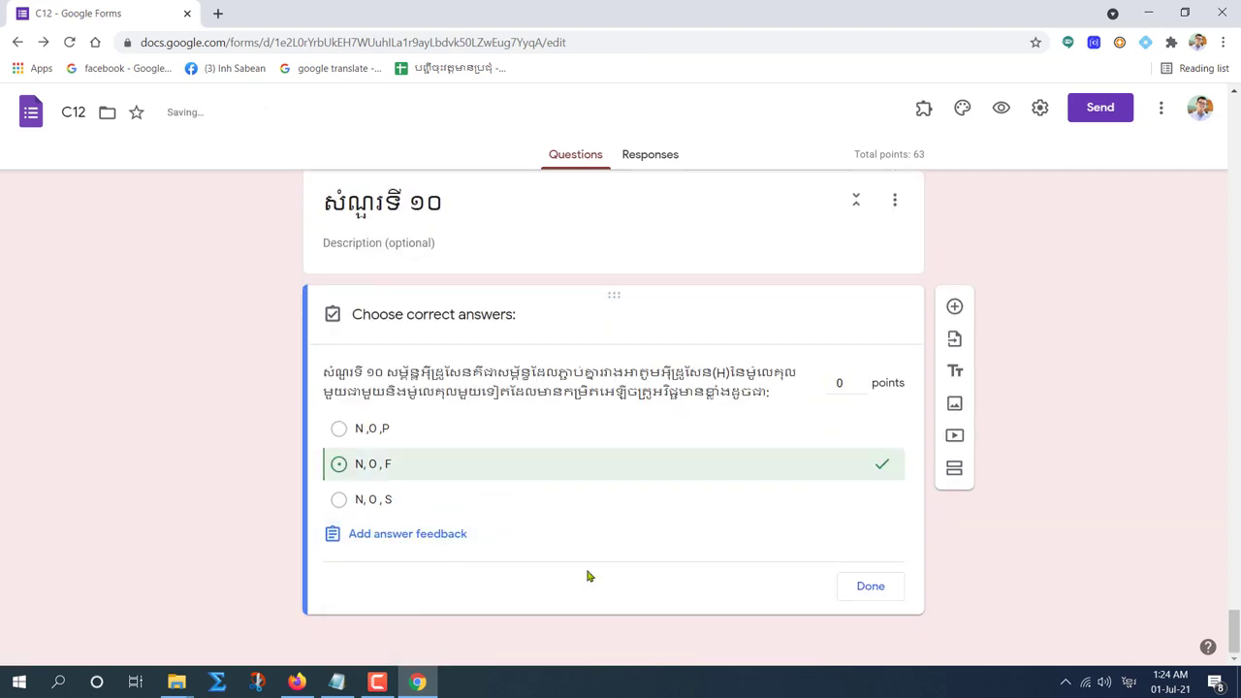
click(859, 379)
click(873, 586)
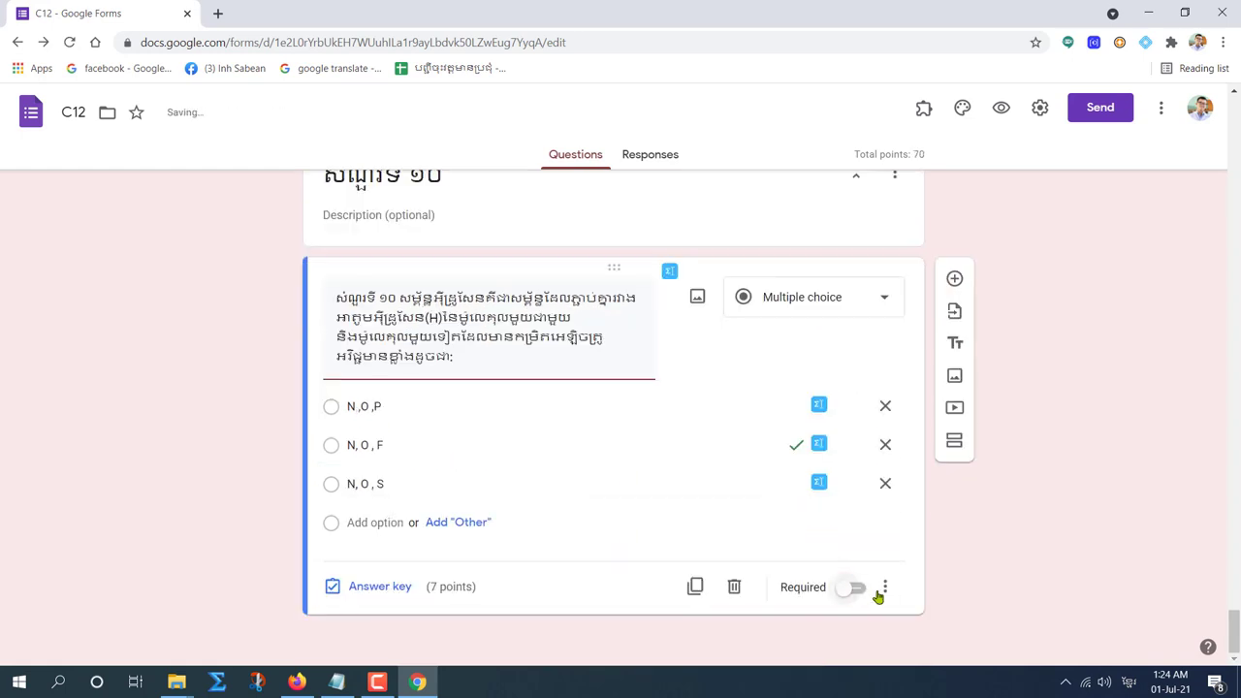
Make the question ១០ multiple-choice item required and shuffle its option order.
click(855, 589)
click(884, 586)
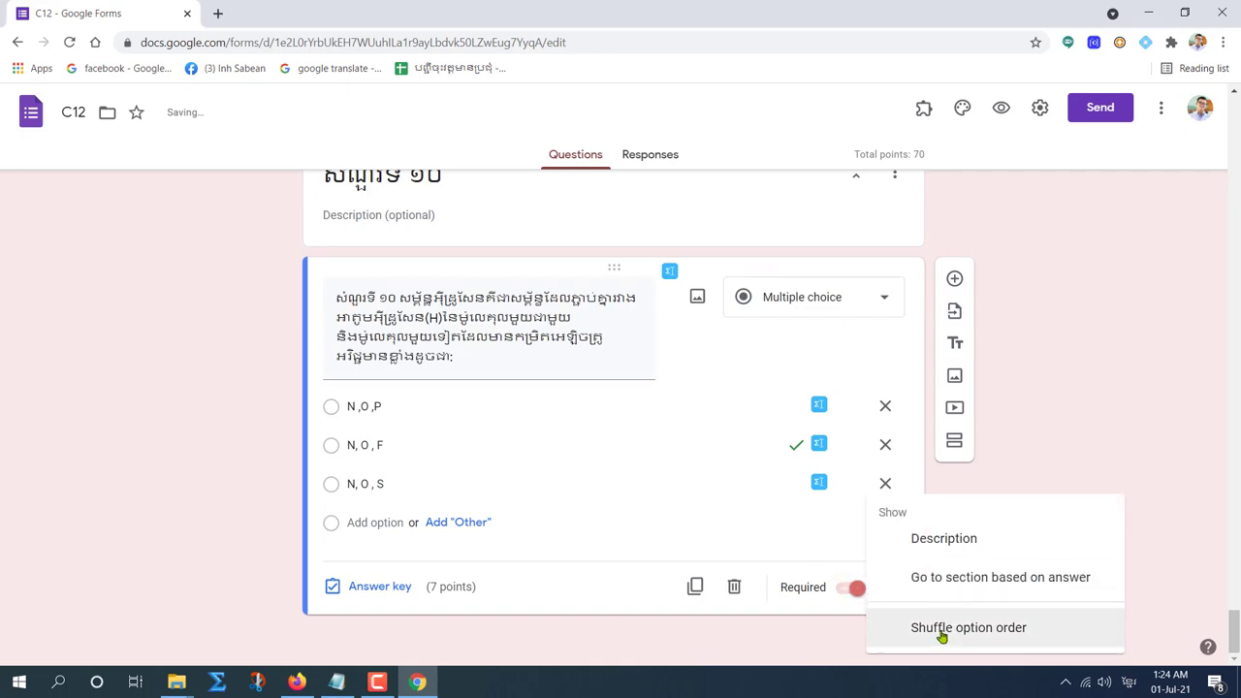
click(941, 630)
Review the finished questions from section 12 back up to section 9 of the form.
scroll(488, 510, up, 12)
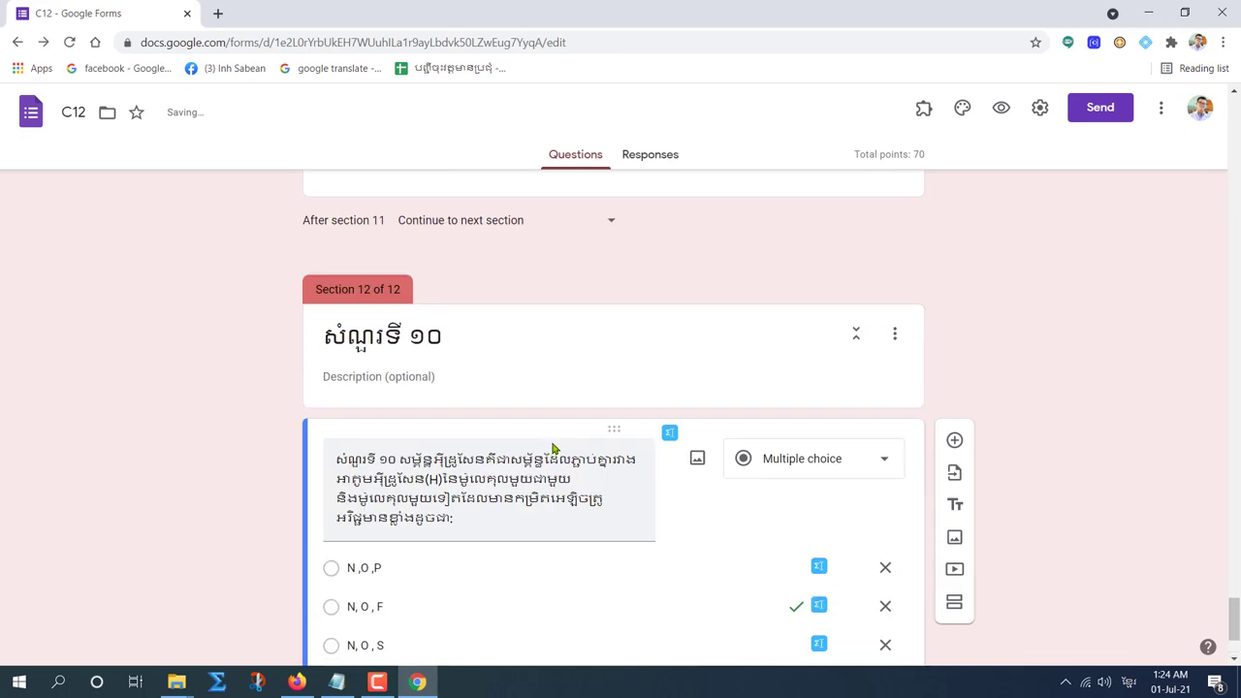
scroll(568, 424, down, 12)
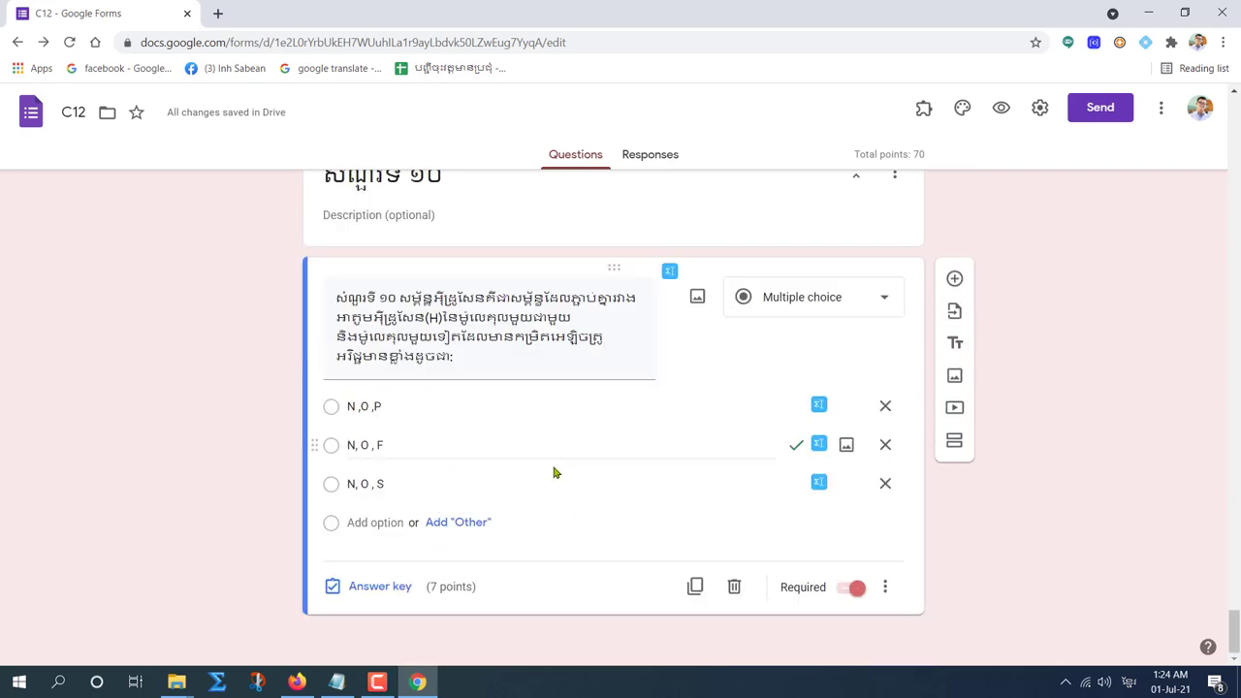
scroll(554, 471, up, 2)
scroll(554, 471, down, 2)
scroll(528, 442, up, 4)
scroll(582, 339, up, 2)
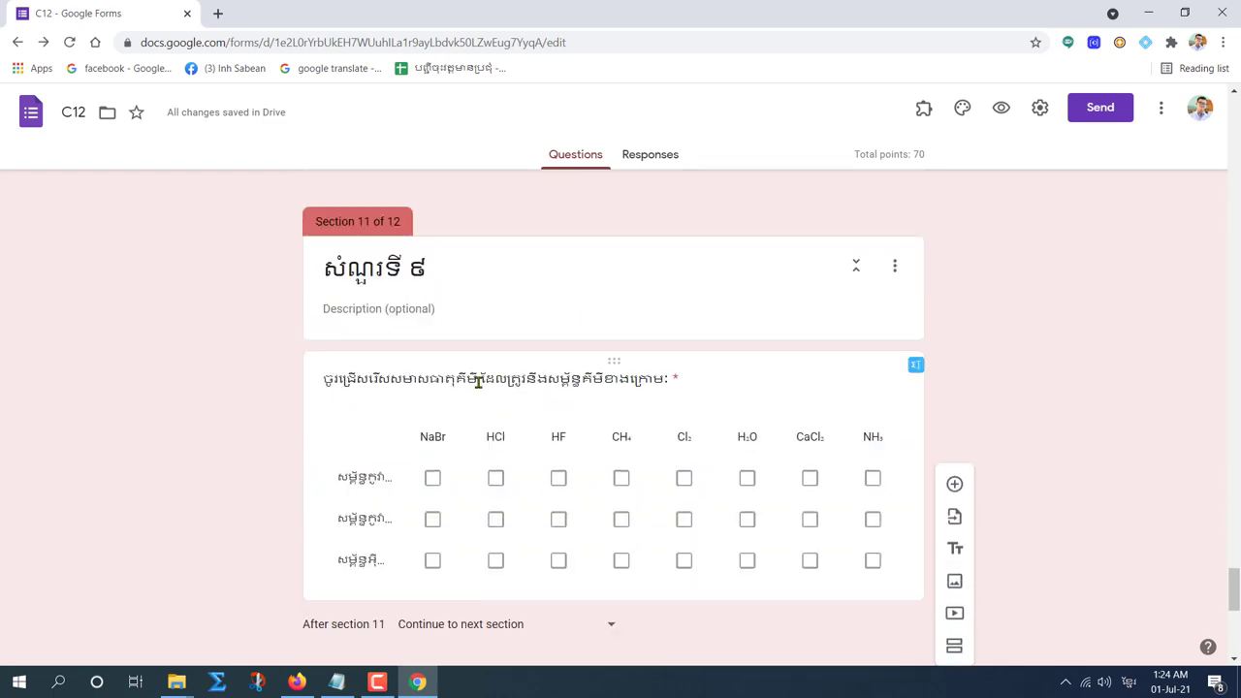
scroll(473, 455, up, 5)
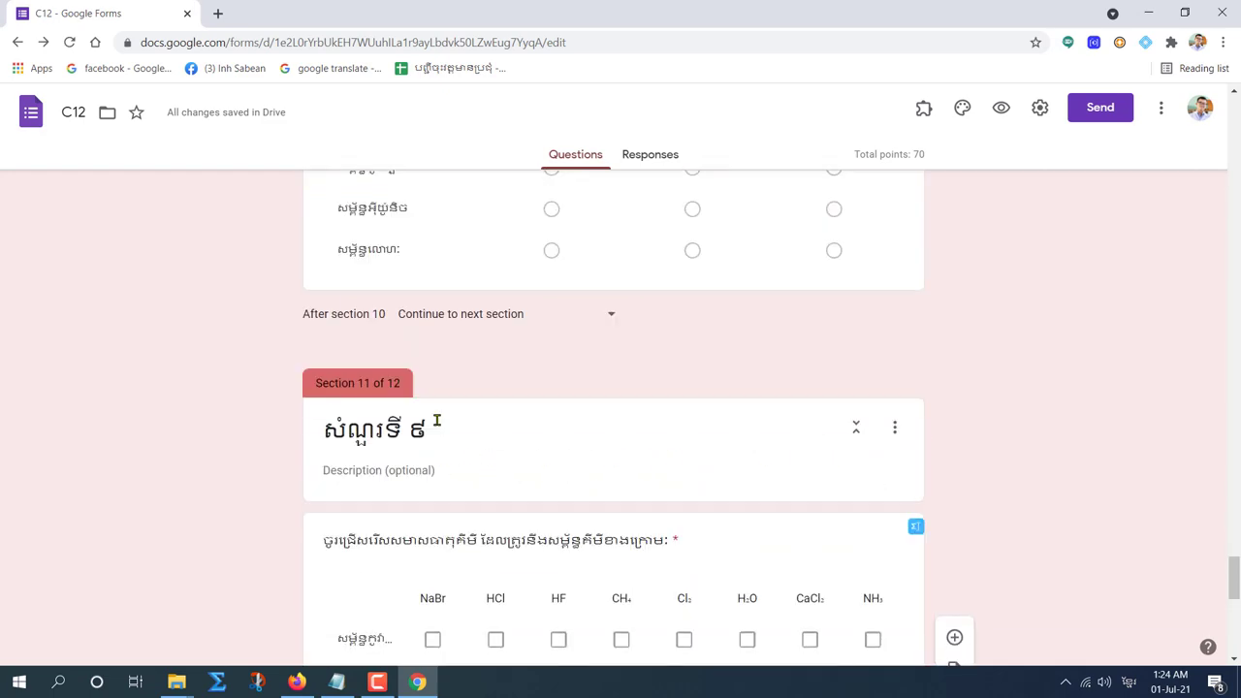
scroll(504, 429, up, 3)
scroll(533, 441, up, 4)
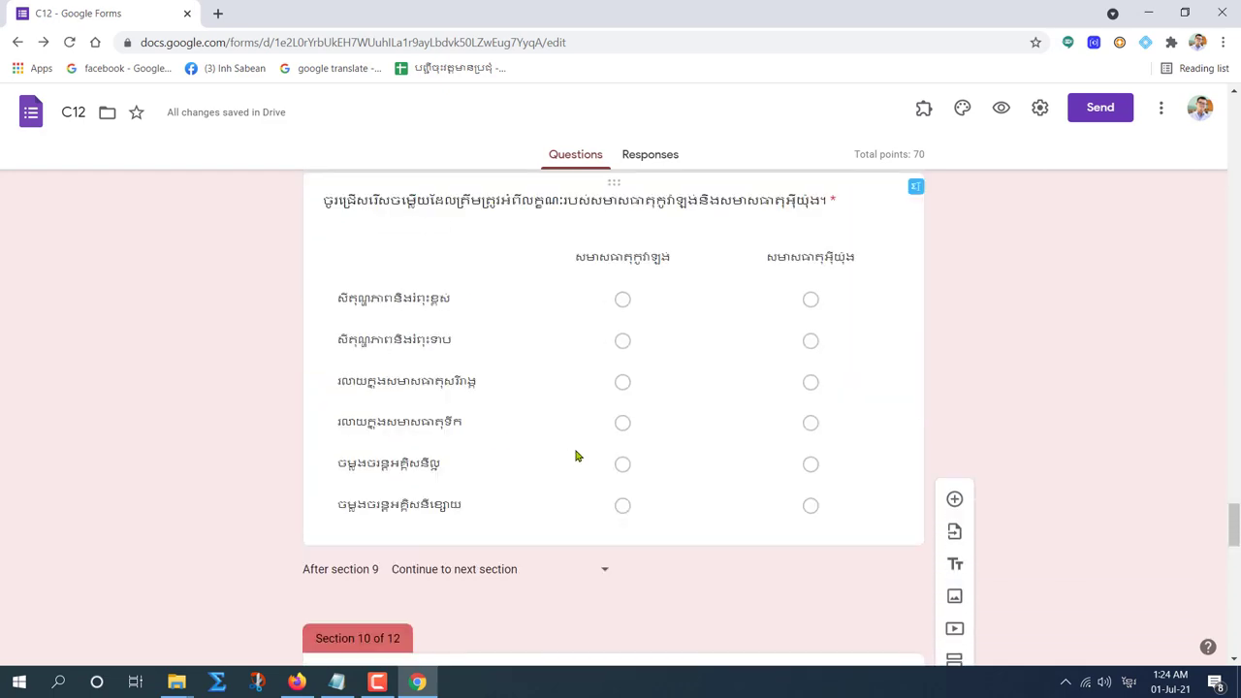
scroll(672, 443, up, 2)
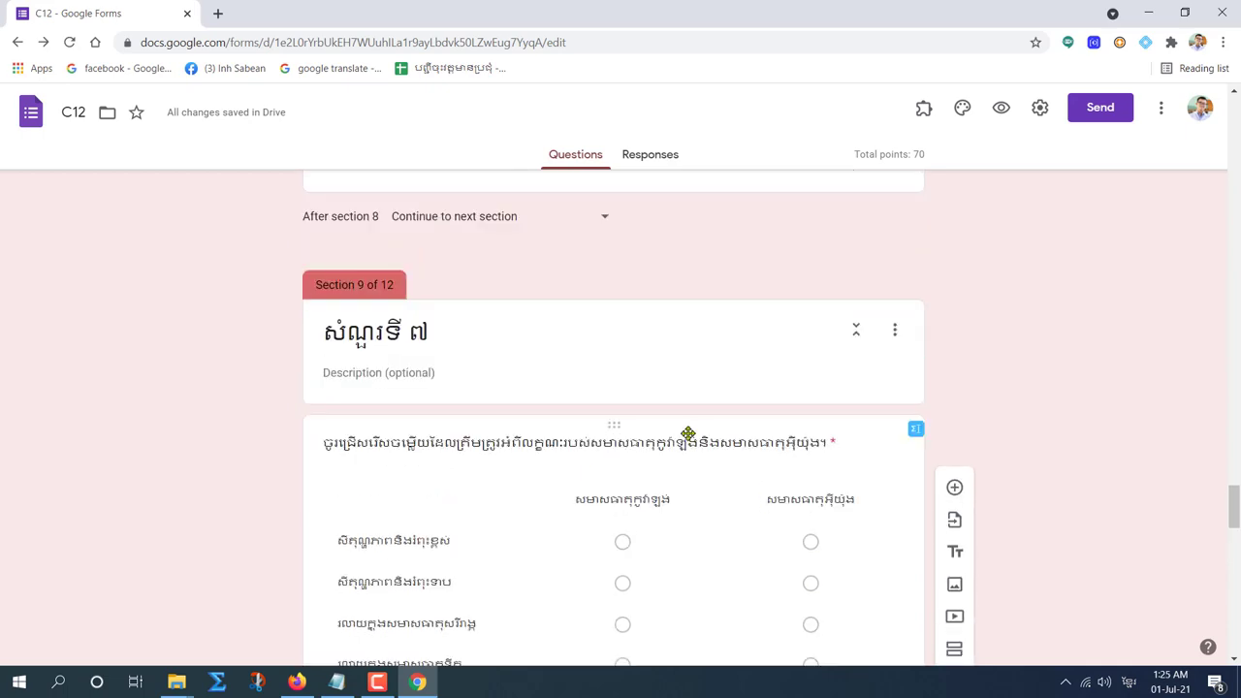
Review the finished questions from section 9 back up to section 4, and return to the last question of the form.
scroll(620, 485, up, 4)
scroll(699, 395, up, 12)
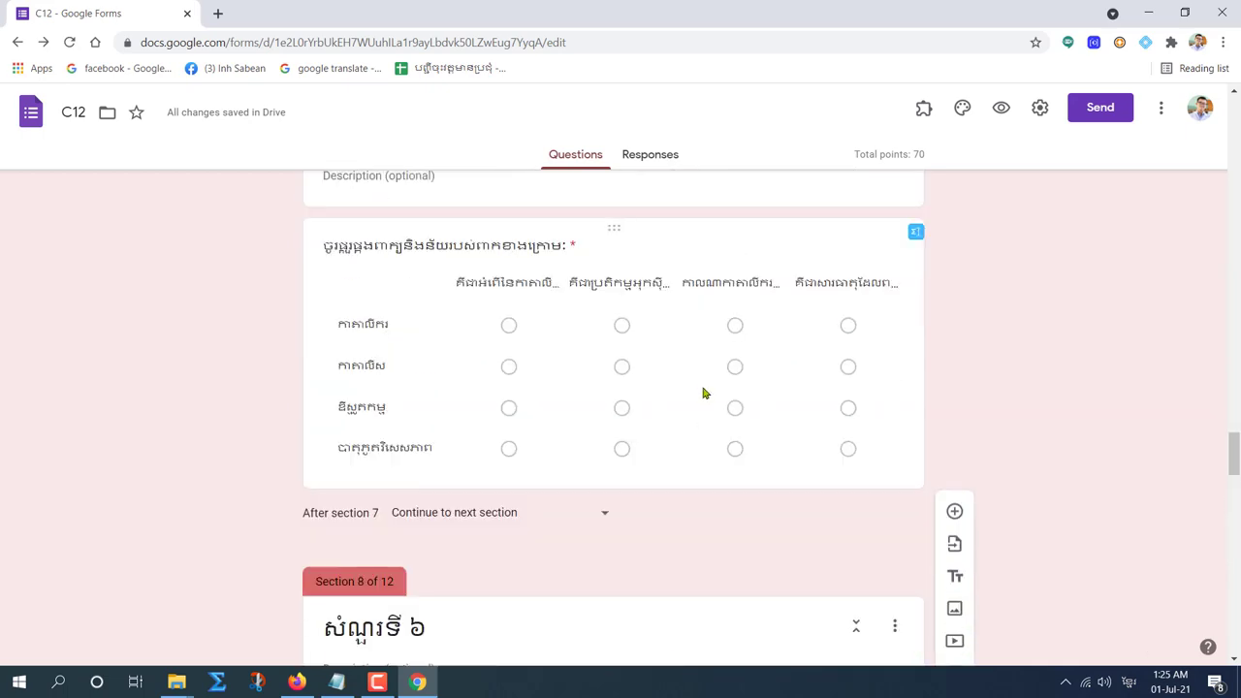
scroll(584, 398, up, 4)
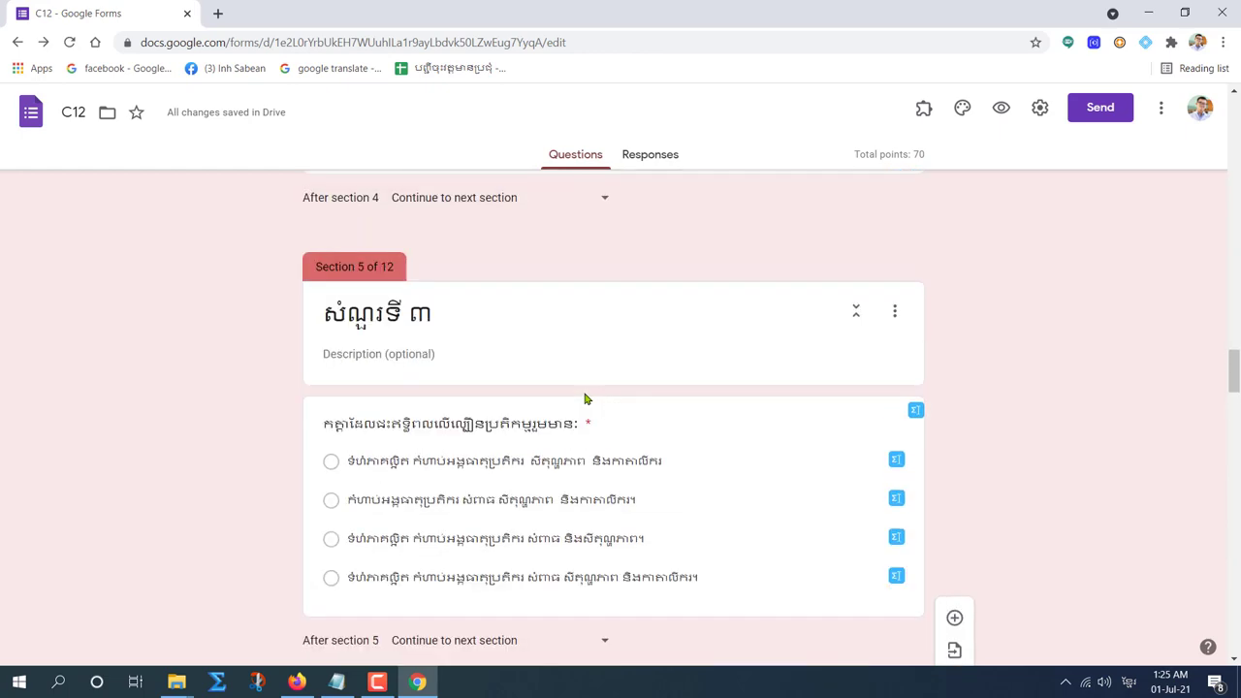
scroll(585, 397, up, 5)
scroll(534, 390, up, 11)
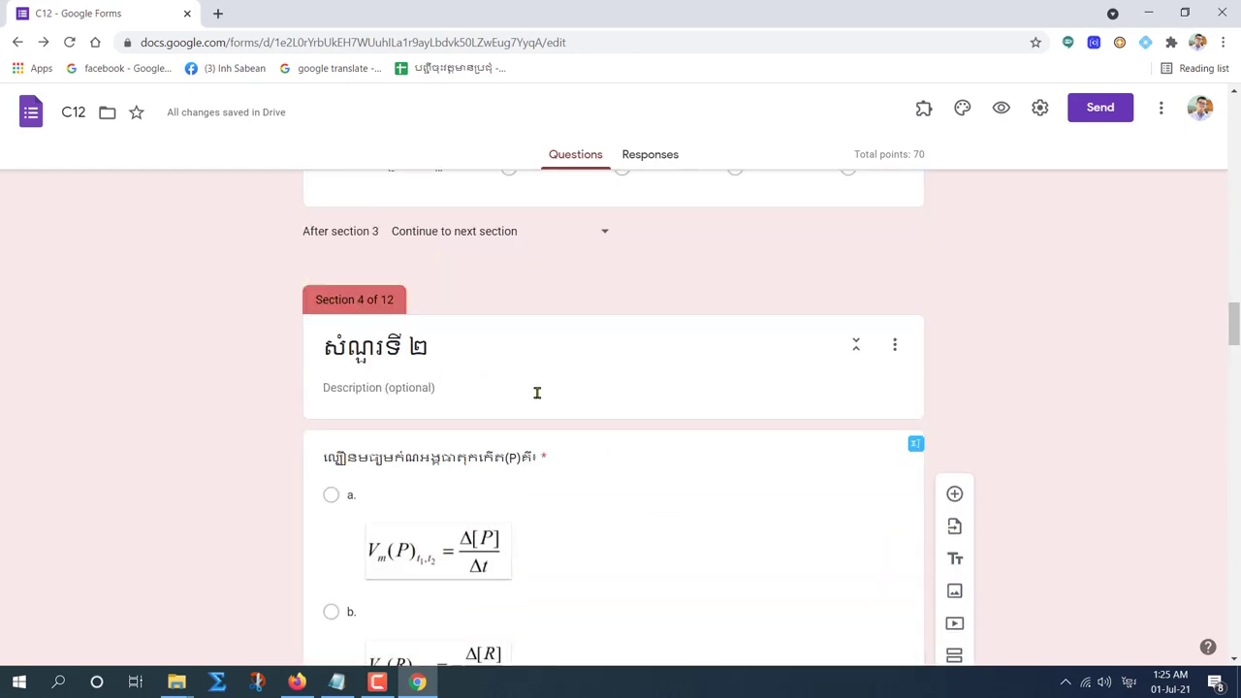
scroll(490, 343, down, 6)
scroll(543, 407, down, 20)
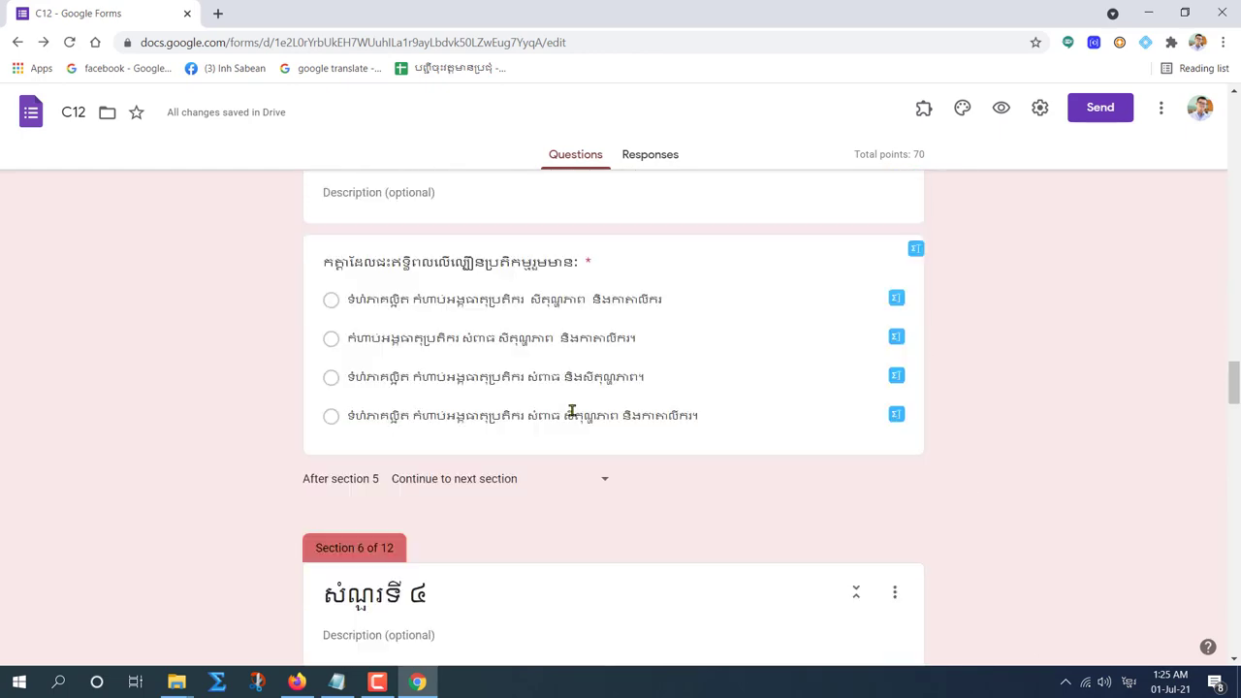
scroll(512, 415, down, 5)
Add a new section after question ១០ and title it "សូមប្អូនៗធ្វើសំណួរបន្ត" with the line cut from Notepad.
click(498, 430)
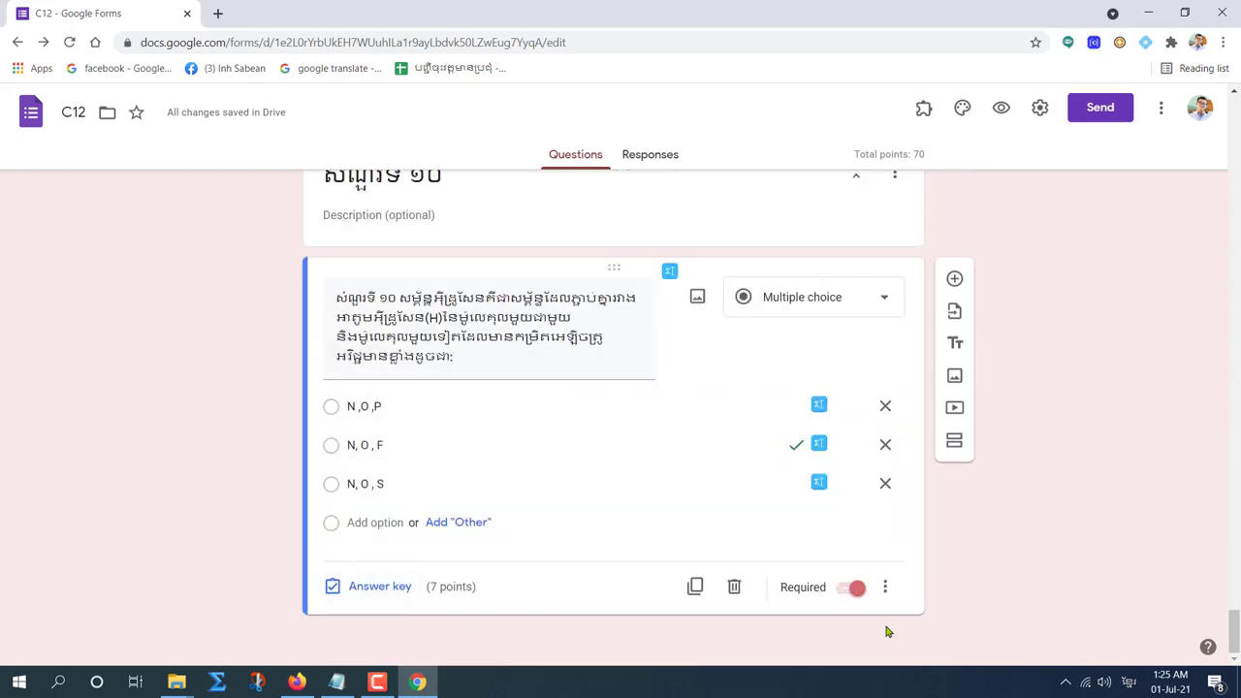
click(950, 442)
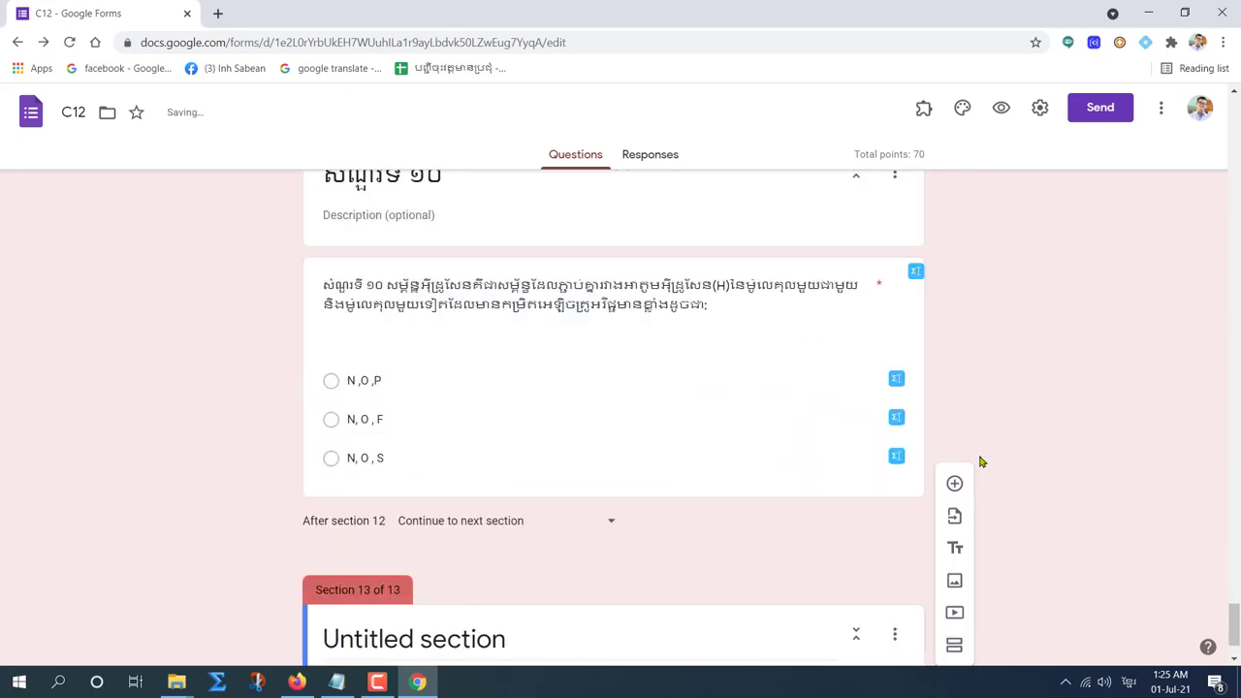
click(405, 543)
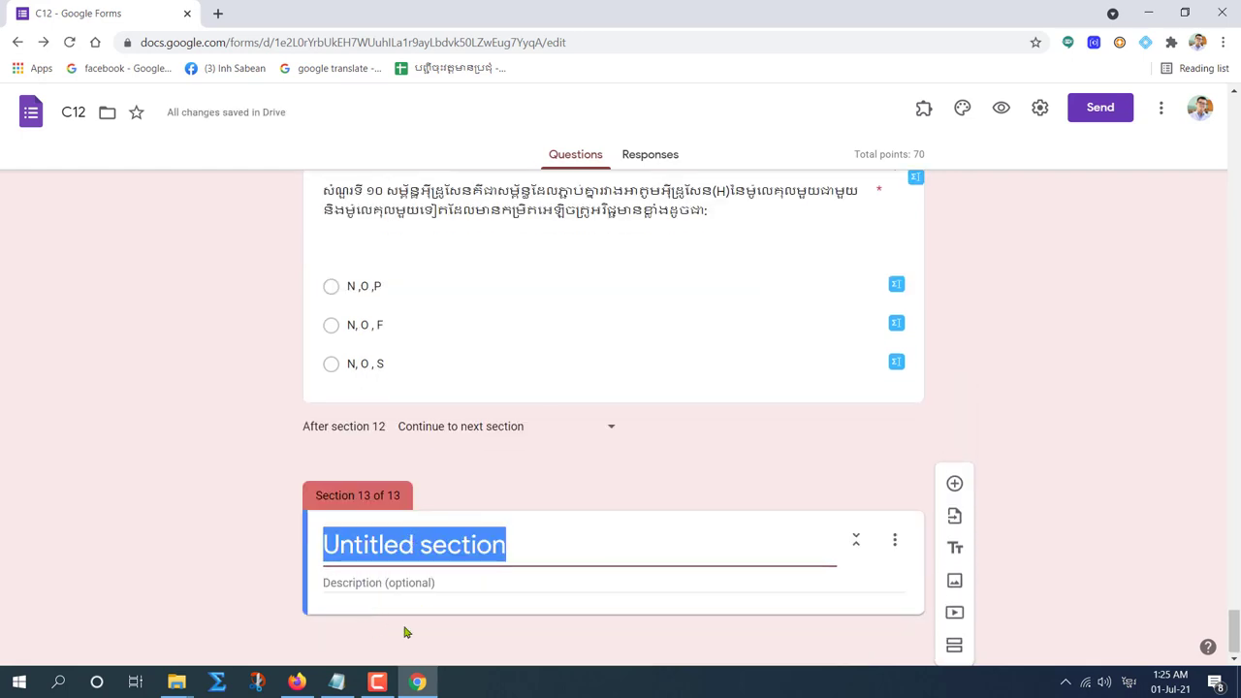
mouse_move(337, 683)
click(337, 659)
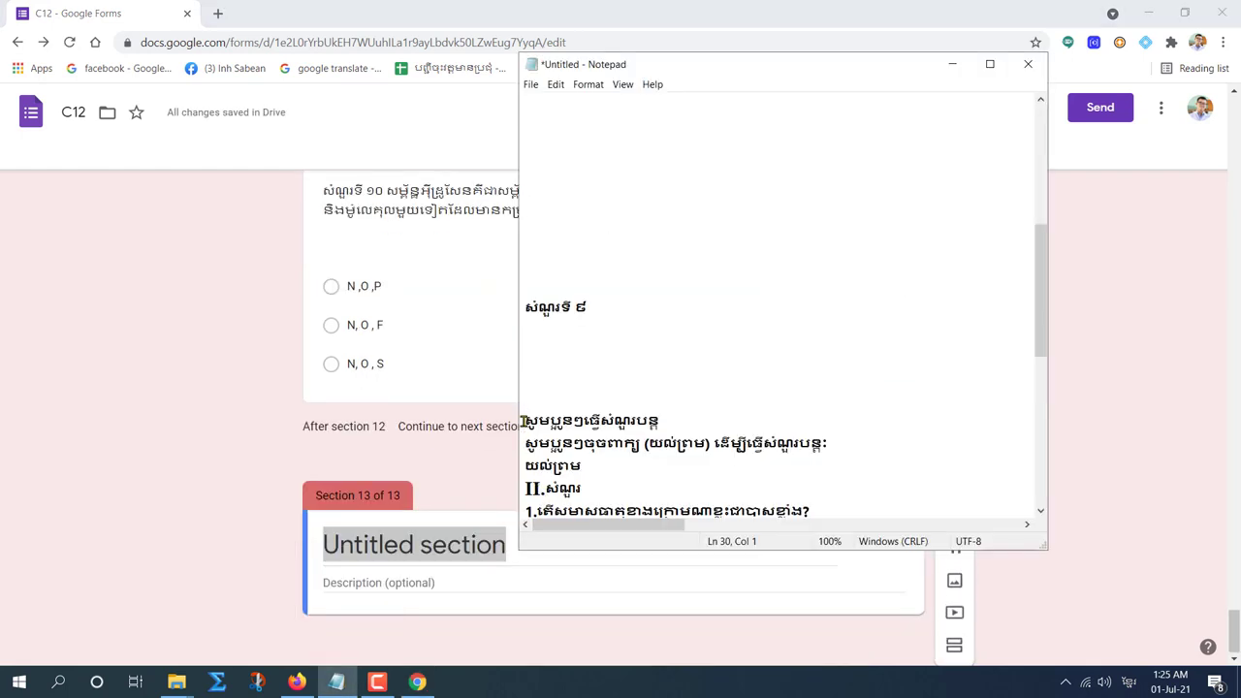
drag(523, 421, 707, 420)
key(ctrl+x)
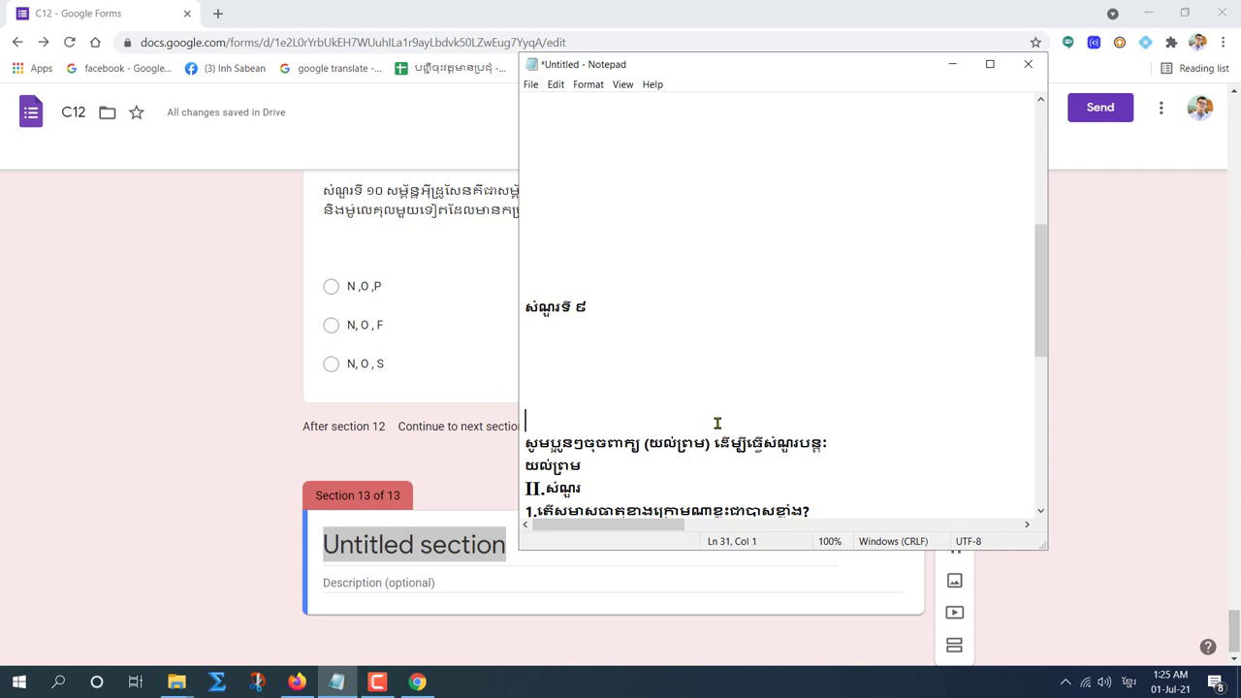
click(419, 548)
key(Home)
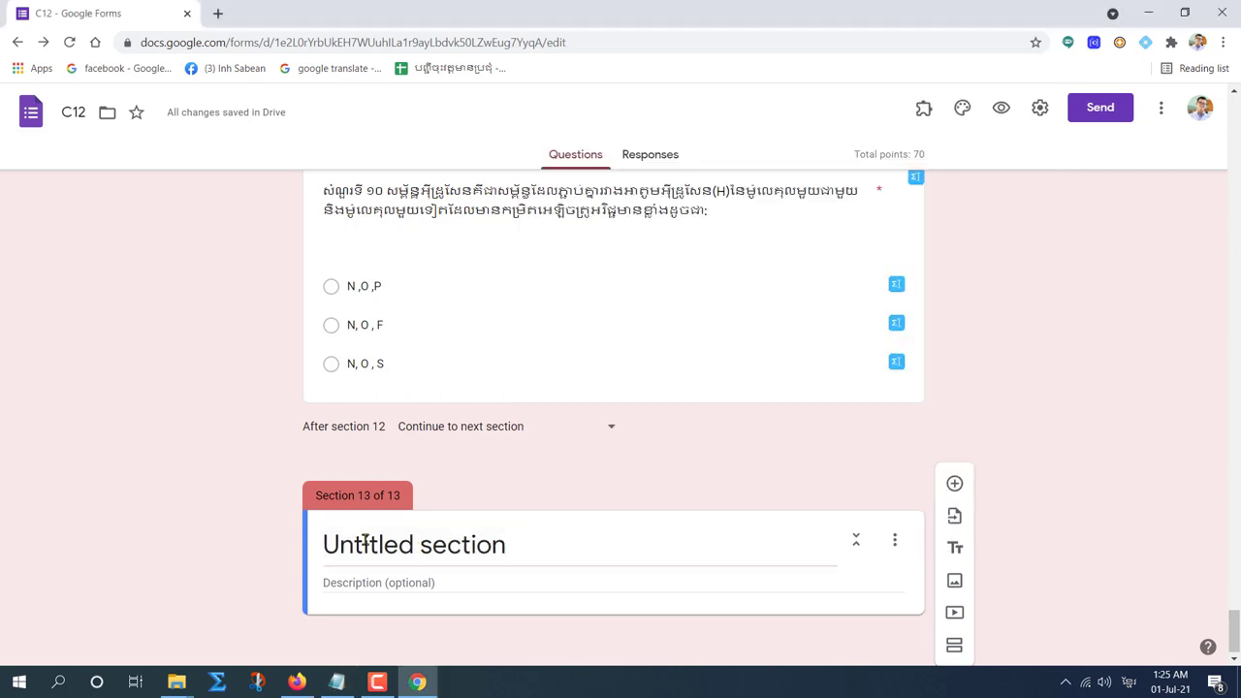
key(ctrl+a)
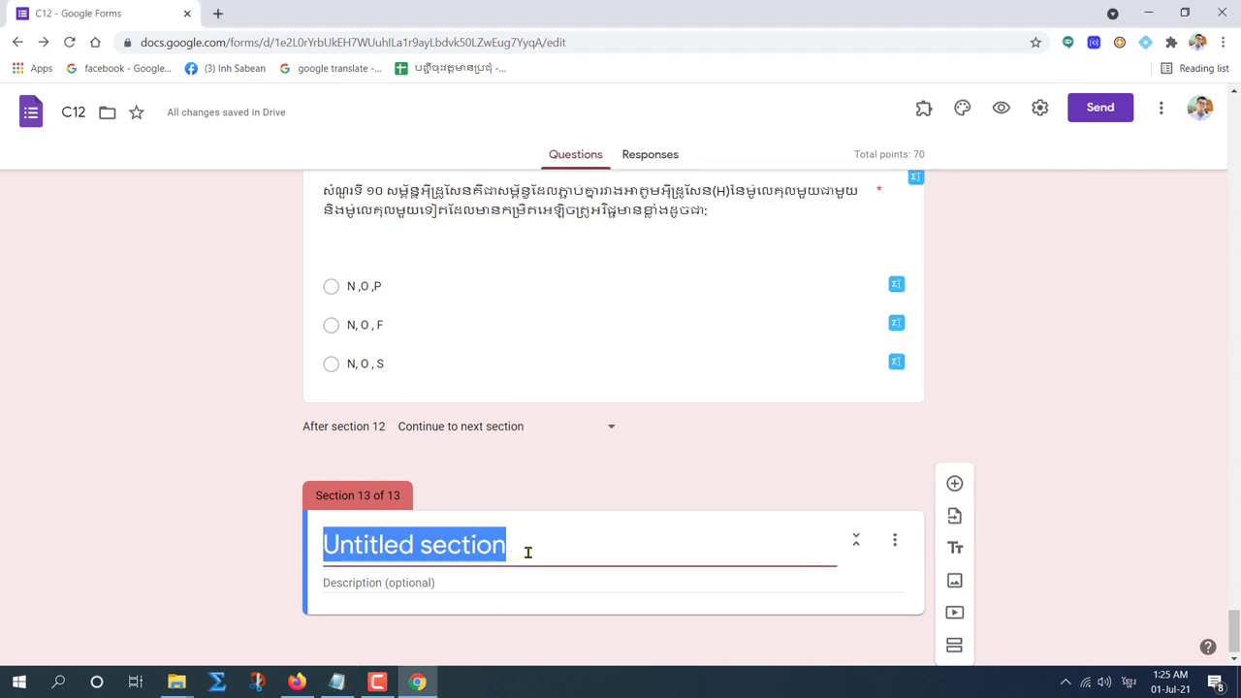
key(ctrl+v)
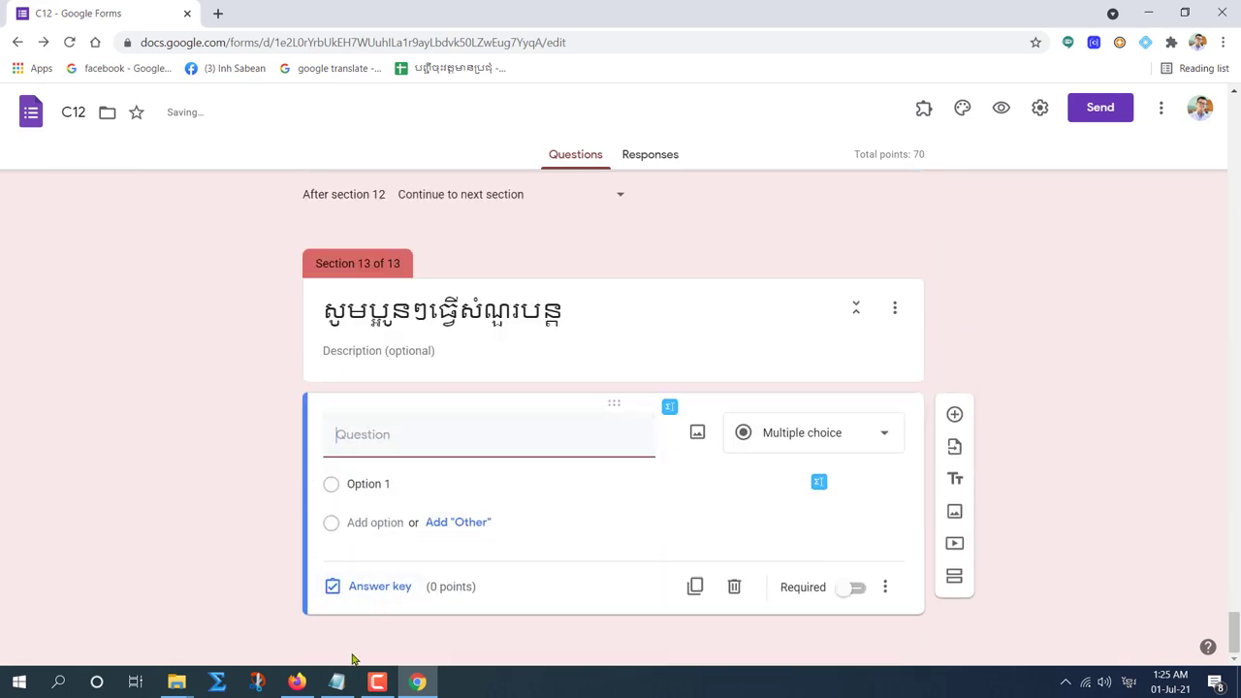
Move the line "សូមប្អូនៗចុចពាក្យ (យល់ព្រម) ដើម្បីធ្វើសំណួរបន្ត:" from Notepad into section 13's question text.
mouse_move(336, 682)
click(347, 554)
drag(525, 443, 877, 452)
key(ctrl+x)
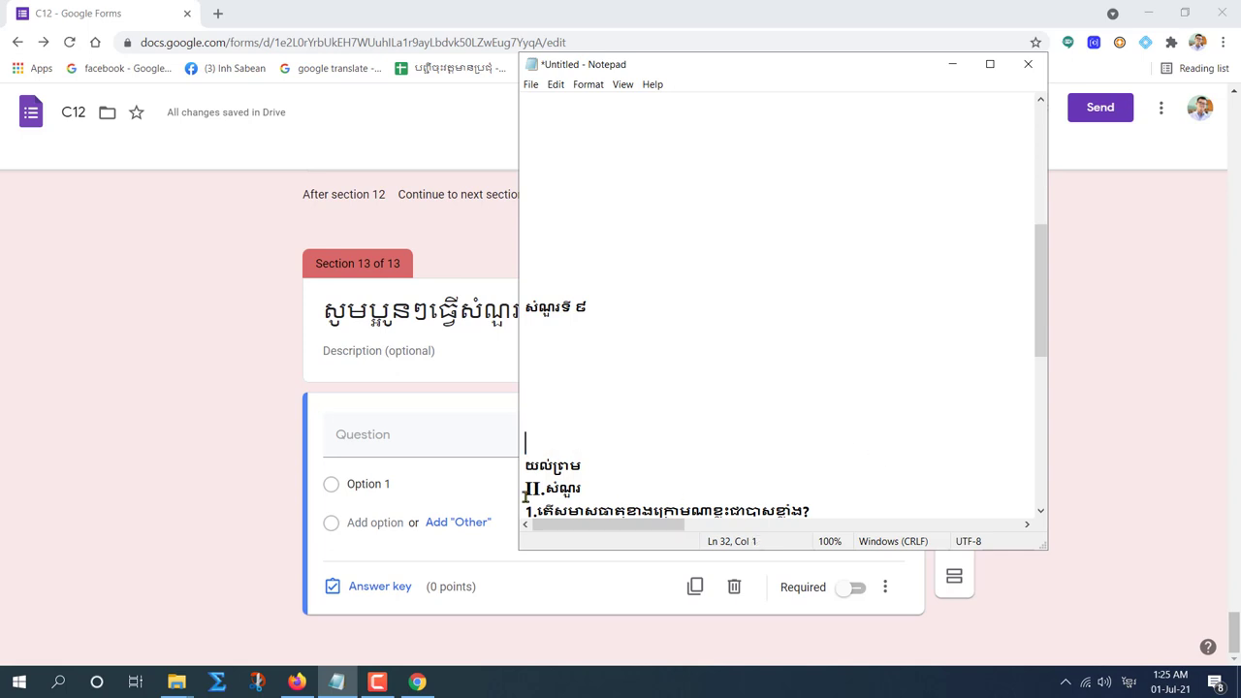
click(367, 448)
key(ctrl+v)
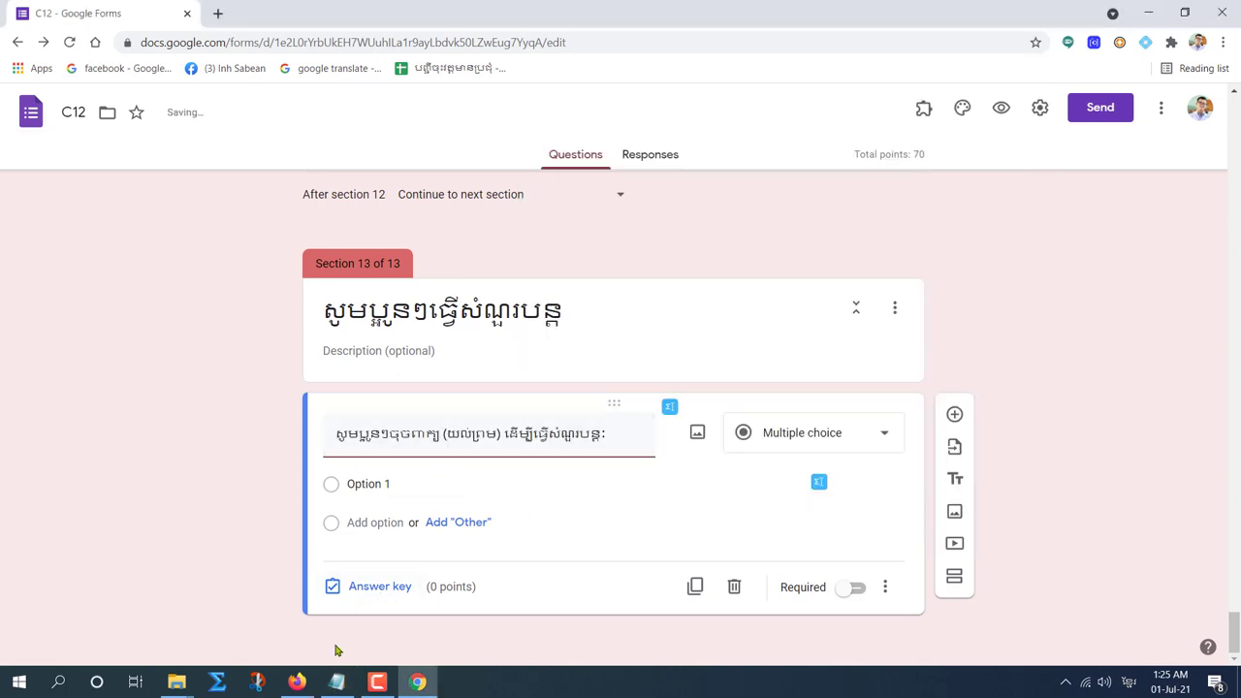
Move "យល់ព្រម" from Notepad into the section 13 question as its only option and make the question required.
click(337, 640)
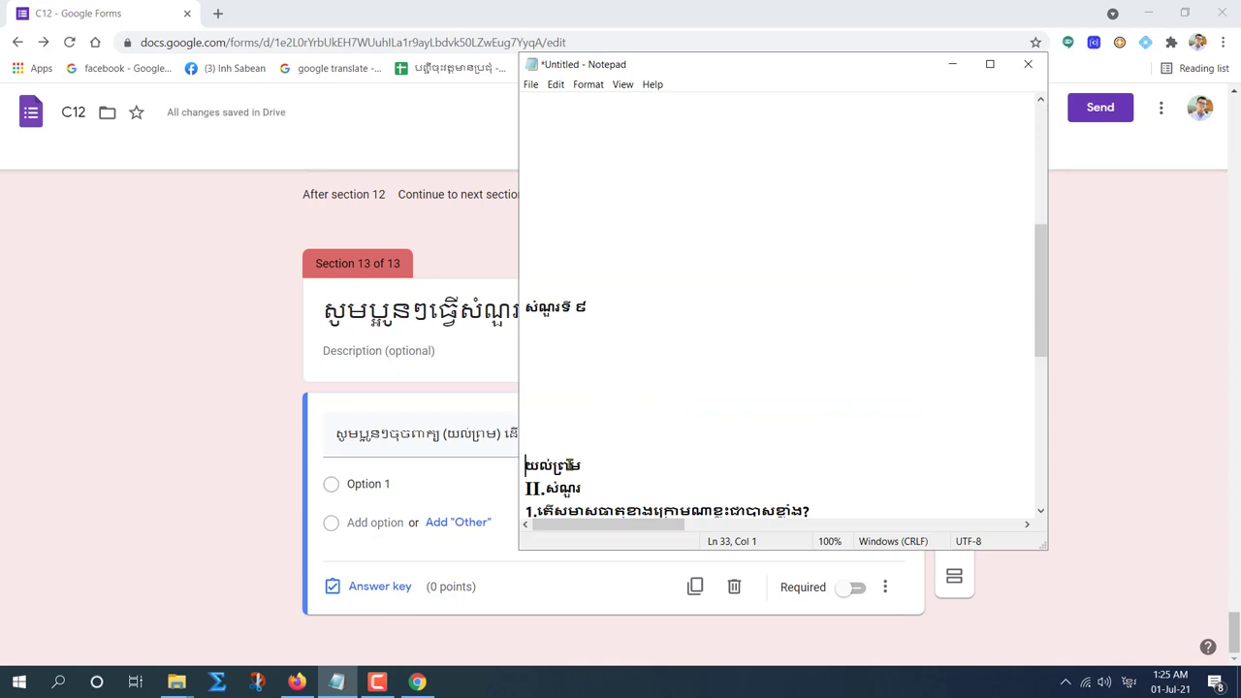
drag(524, 465, 611, 464)
key(ctrl+x)
click(370, 483)
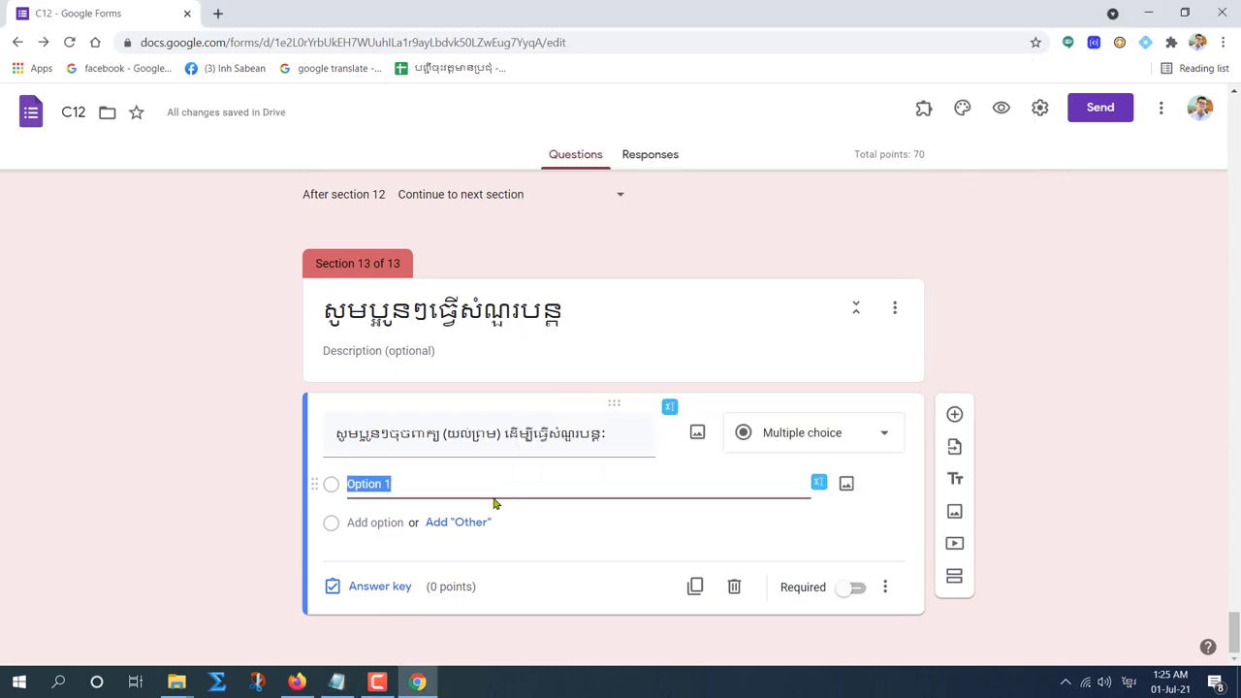
key(ctrl+v)
click(850, 588)
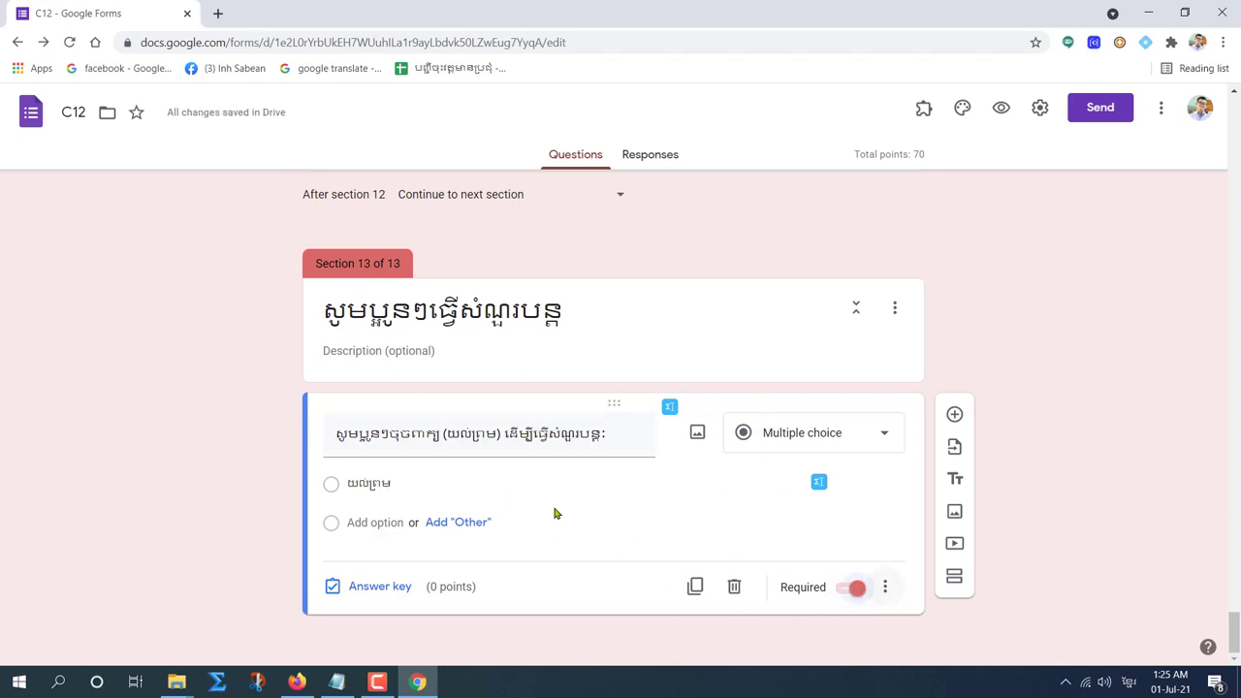
scroll(443, 471, up, 2)
scroll(437, 443, down, 2)
scroll(443, 443, up, 2)
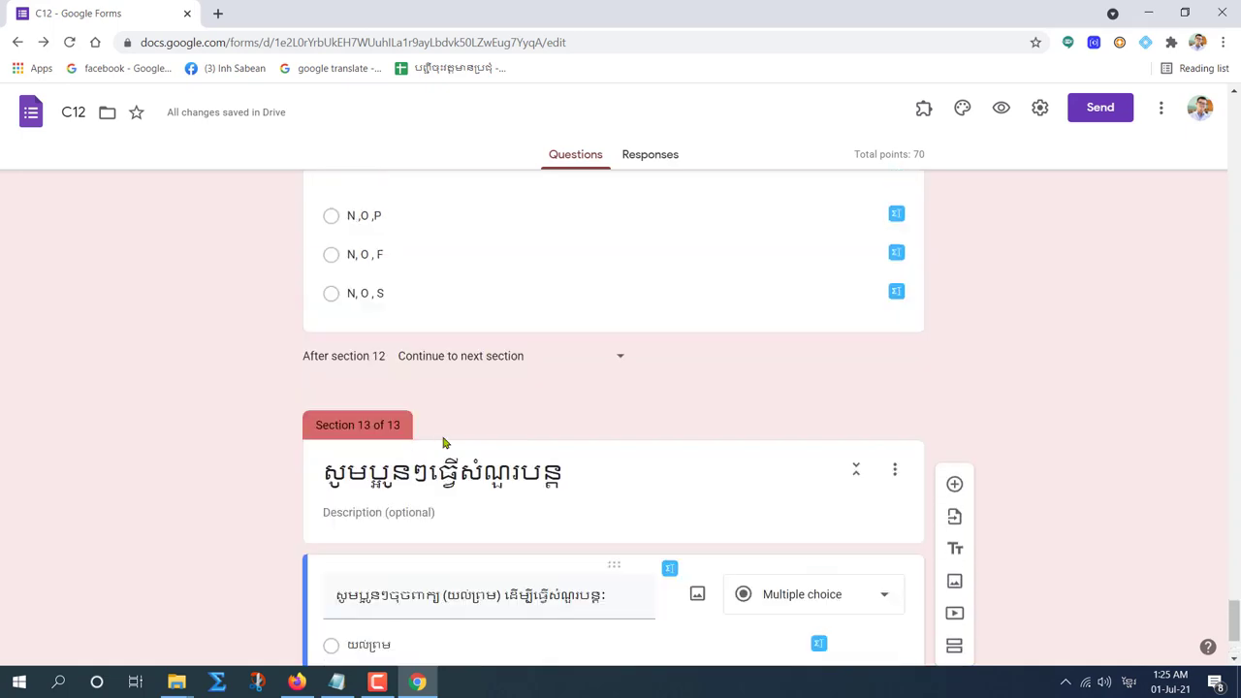
scroll(412, 287, up, 1)
scroll(492, 507, down, 3)
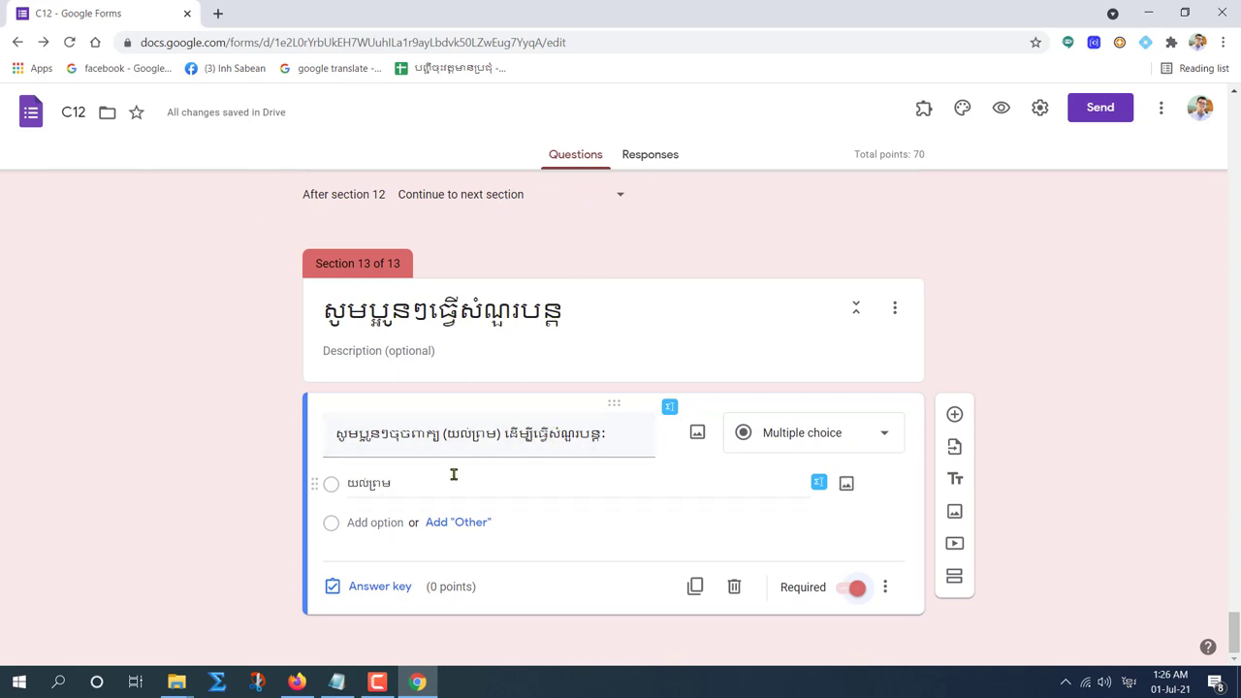
scroll(414, 428, up, 1)
scroll(414, 428, down, 1)
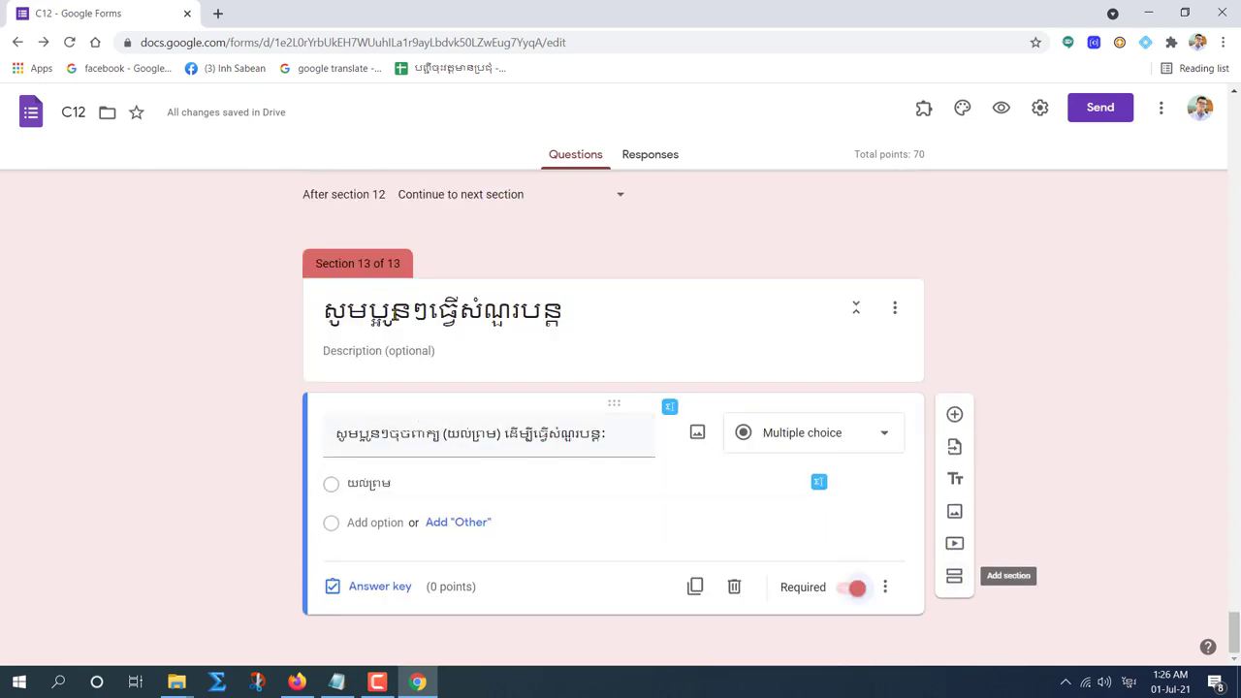
Add section 14 with a blank multiple-choice question and title the section "II.សំណួរ" with the heading from Notepad.
click(954, 578)
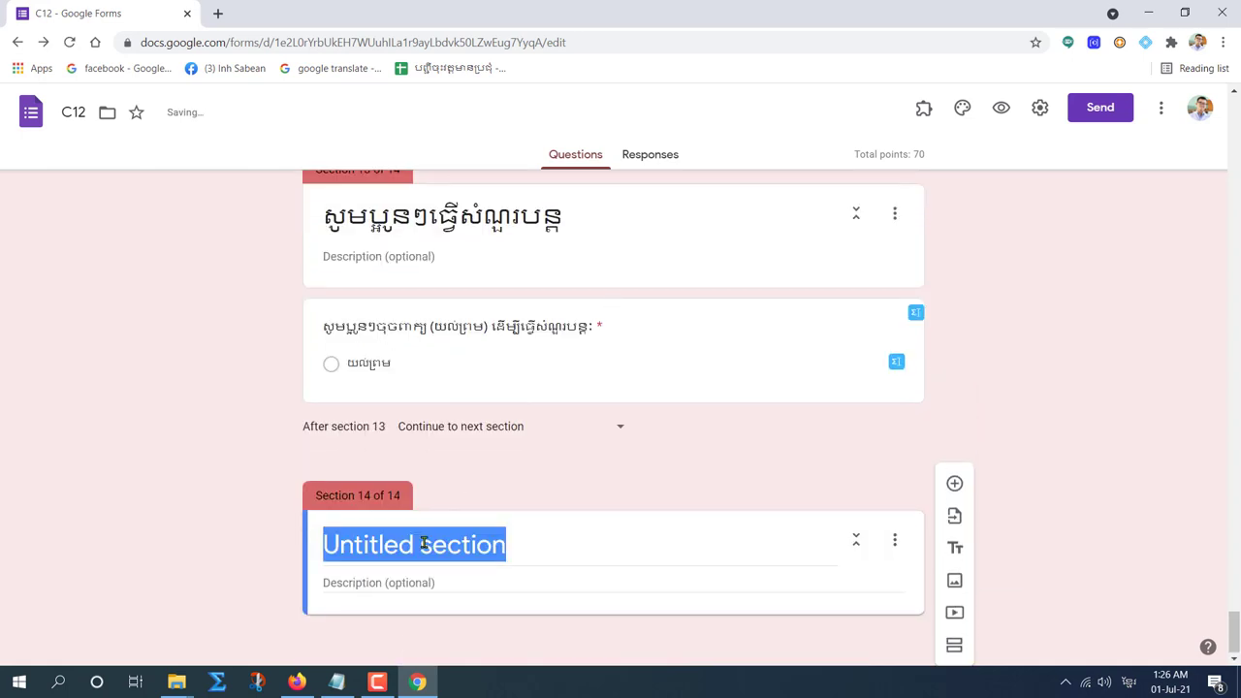
click(954, 482)
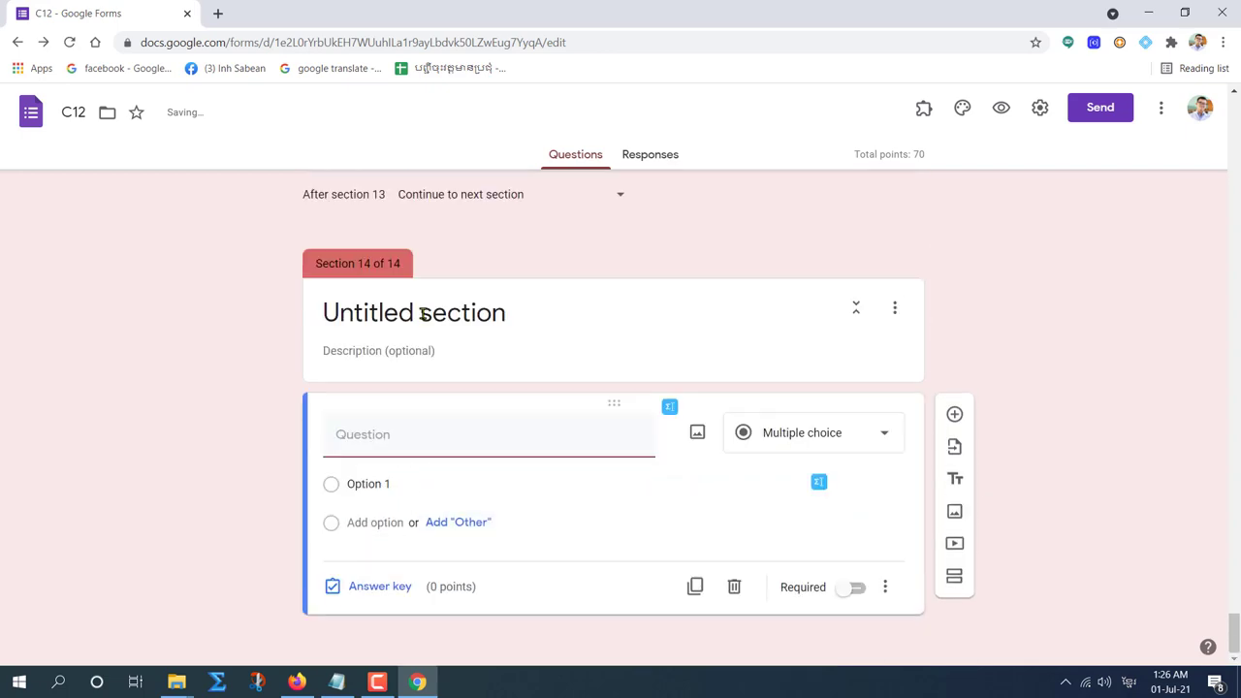
click(413, 313)
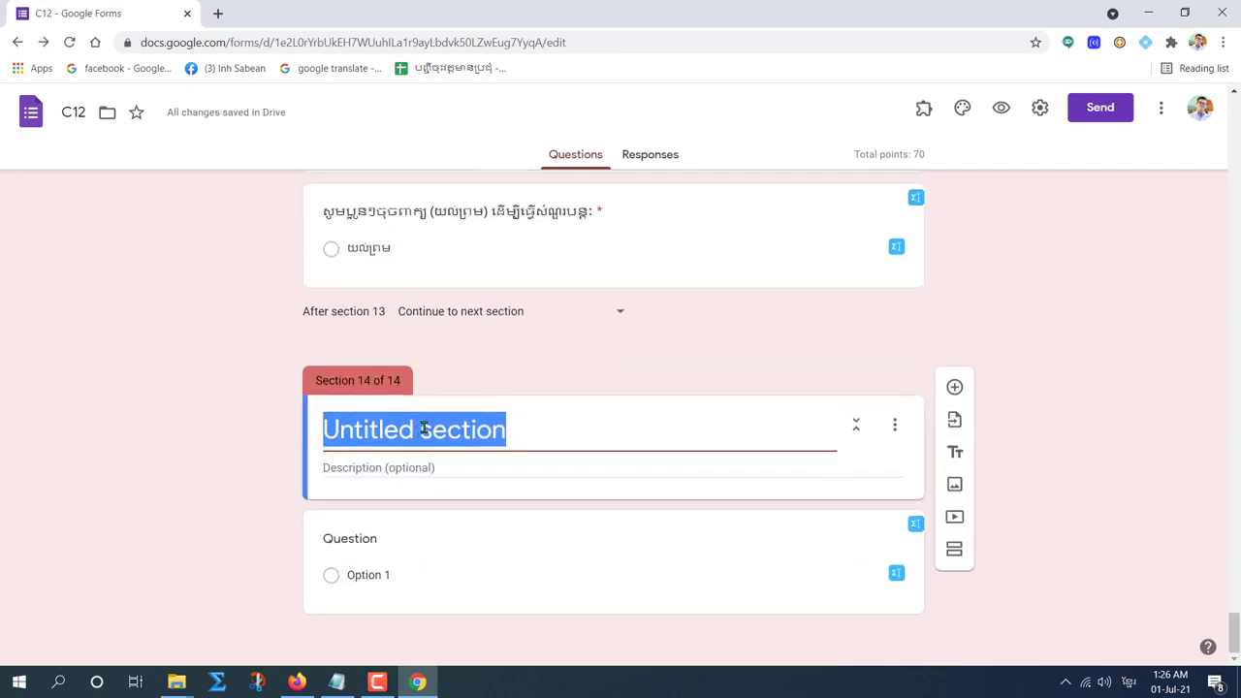
click(344, 637)
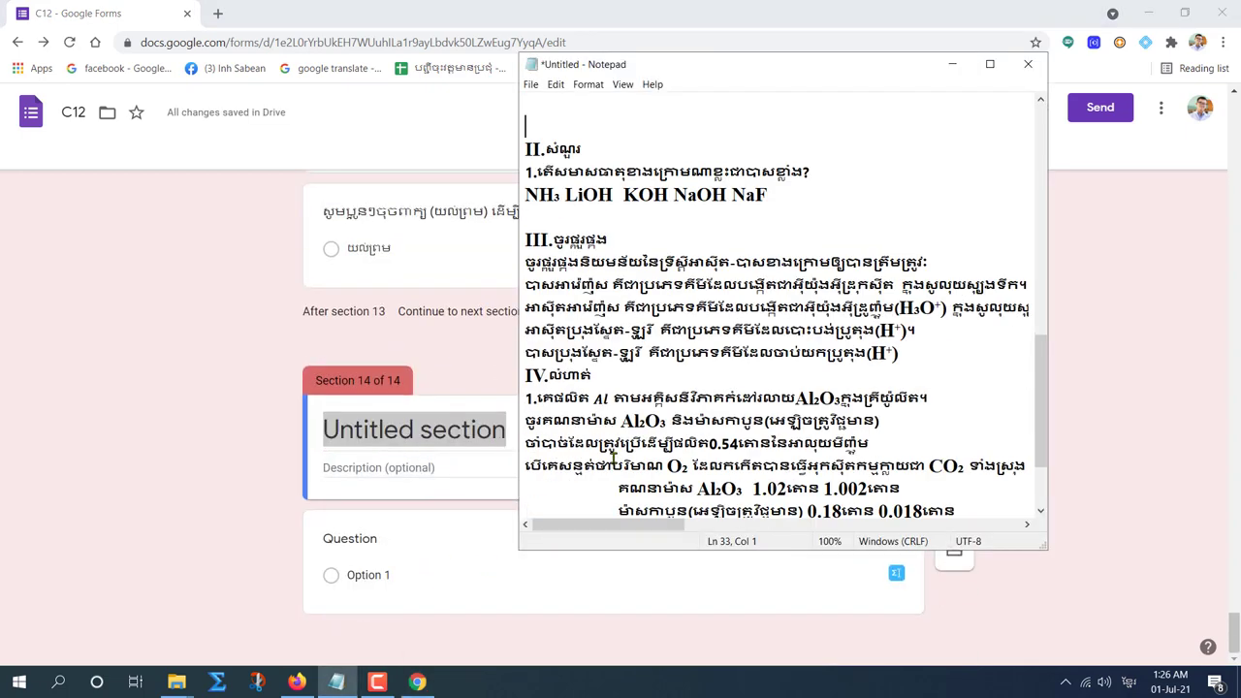
drag(524, 148, 601, 146)
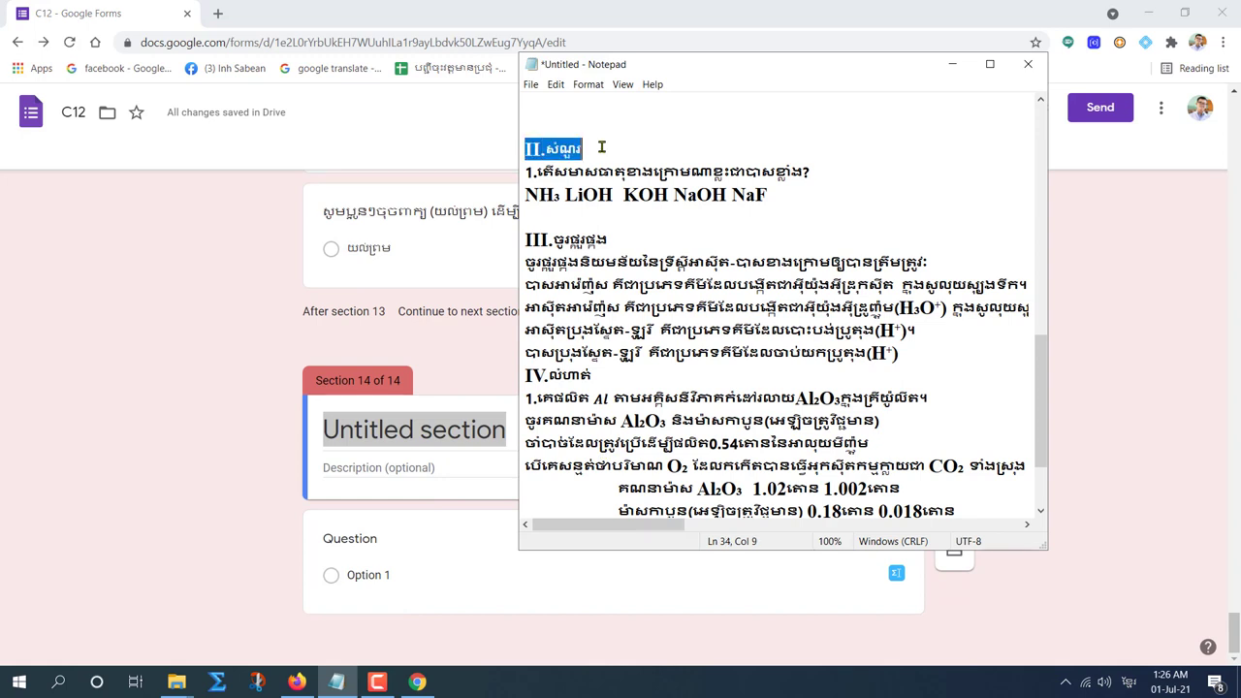
key(alt+Tab)
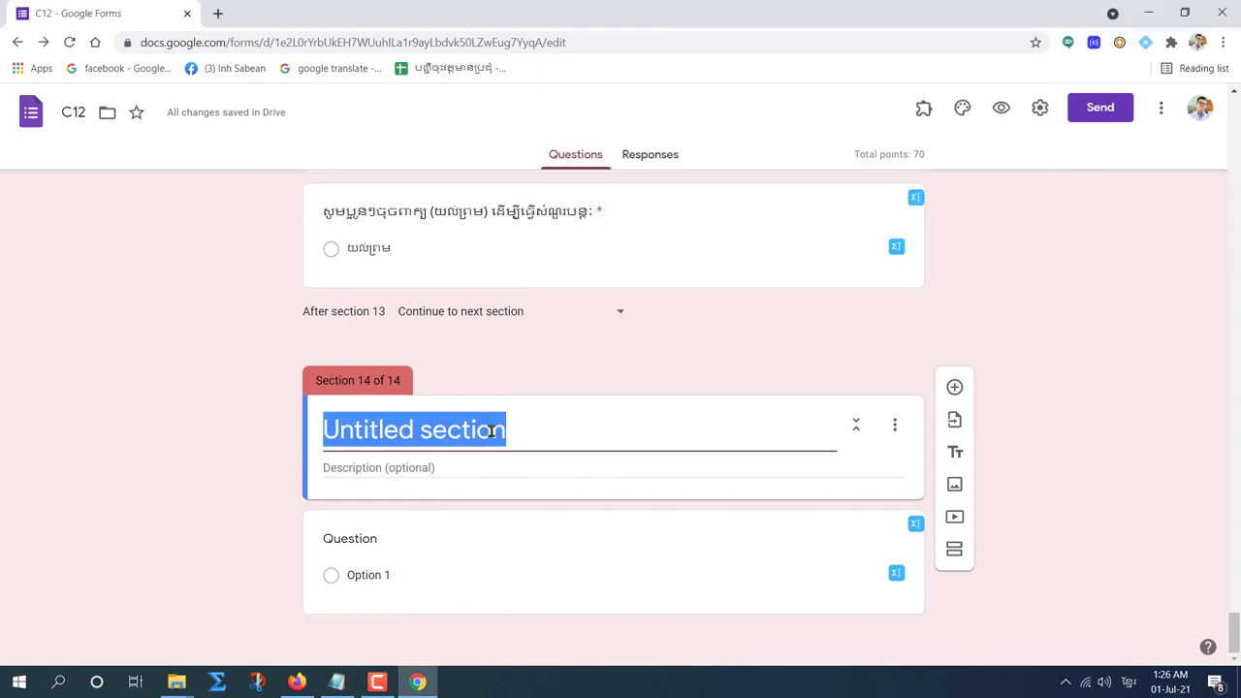
key(ctrl+v)
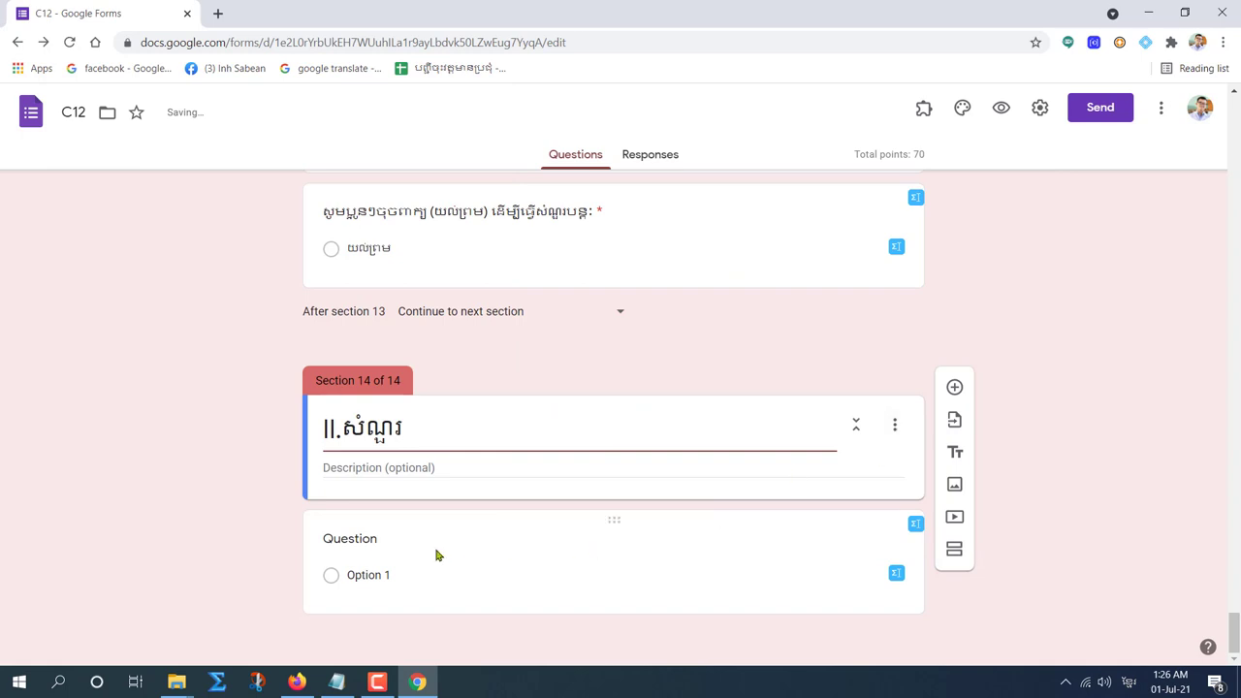
Copy "1.តើសមាសធាតុខាងក្រោមណាខ្លះជាបាសខ្លាំង?" from Notepad into the question text of section 14.
click(422, 545)
click(336, 681)
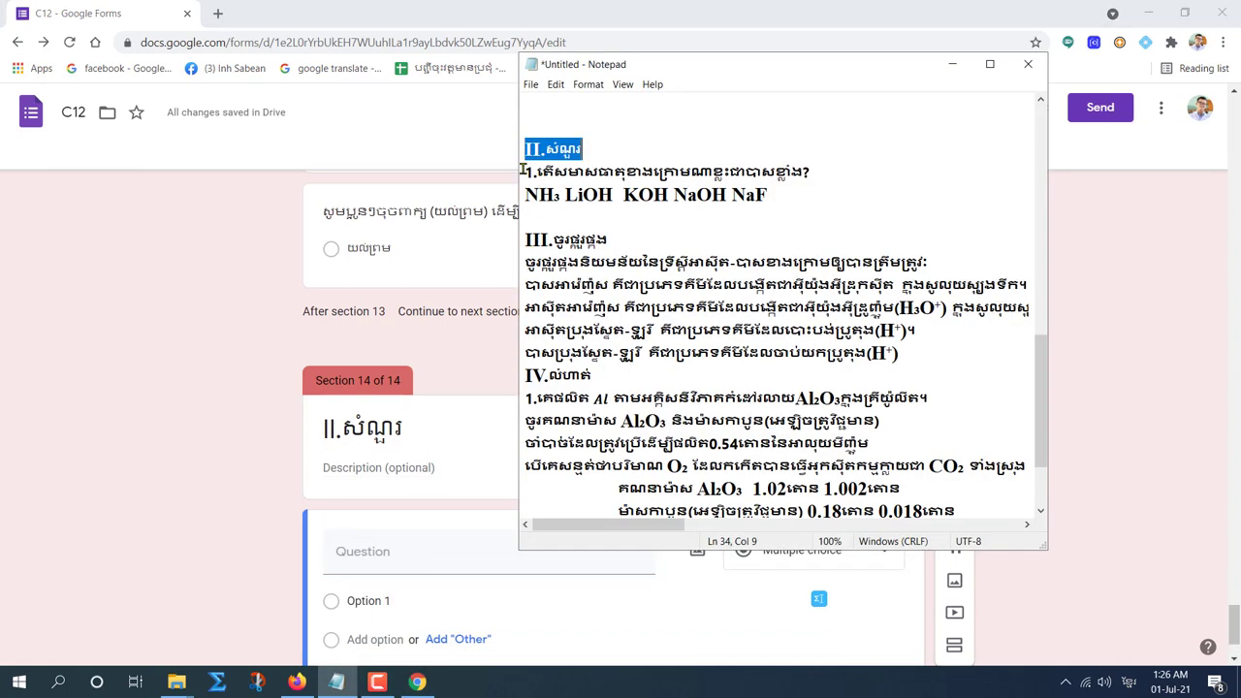
drag(523, 170, 846, 172)
click(377, 551)
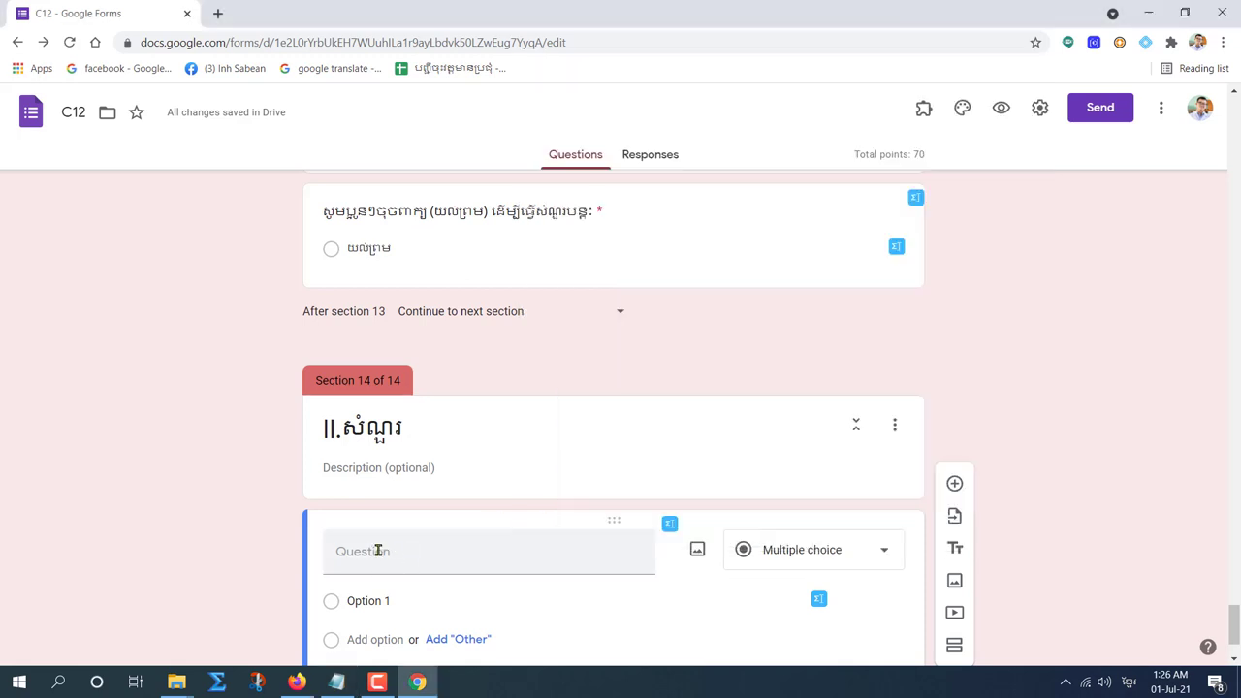
key(ctrl+v)
scroll(594, 558, down, 1)
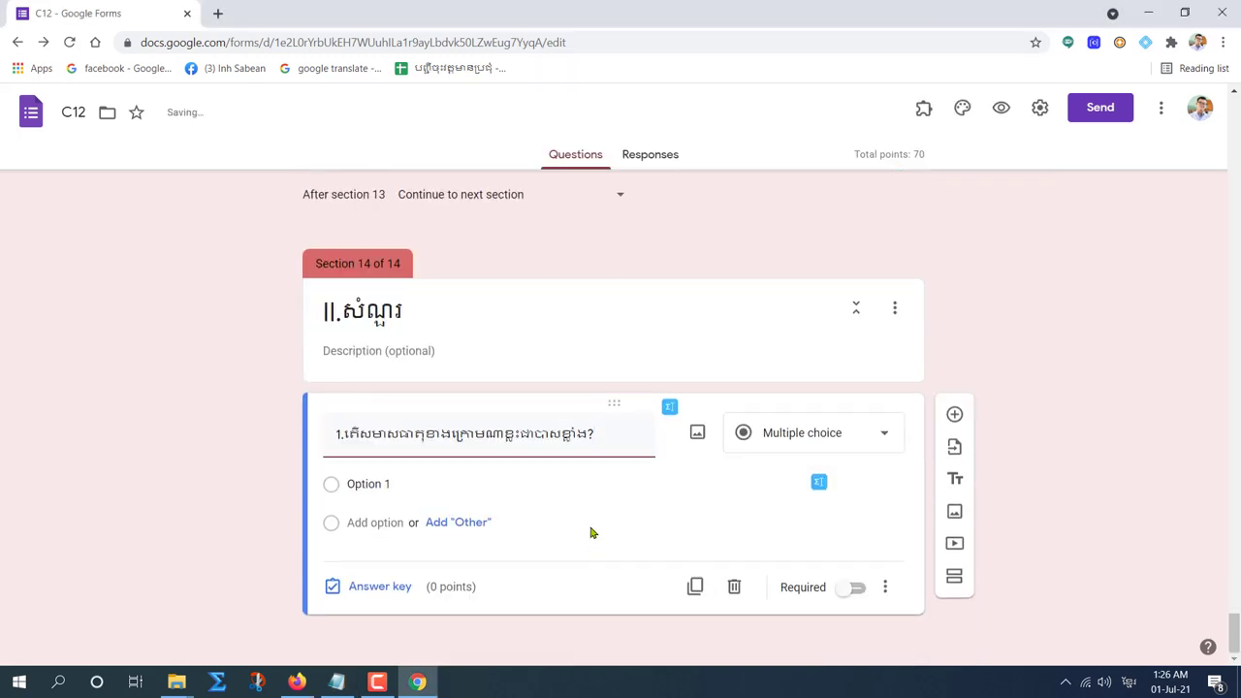
In Notepad, split the formulas NH₃, LiOH, KOH, NaOH and NaF onto separate lines and cut all five.
click(336, 681)
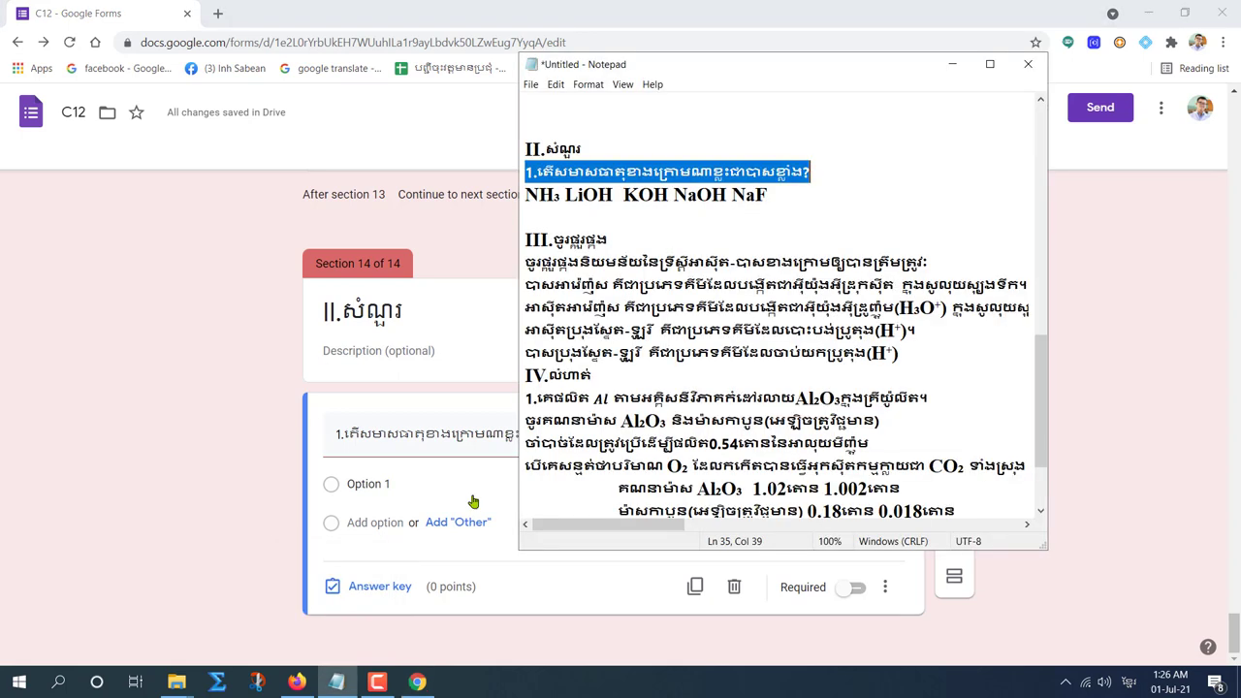
click(559, 194)
key(Return)
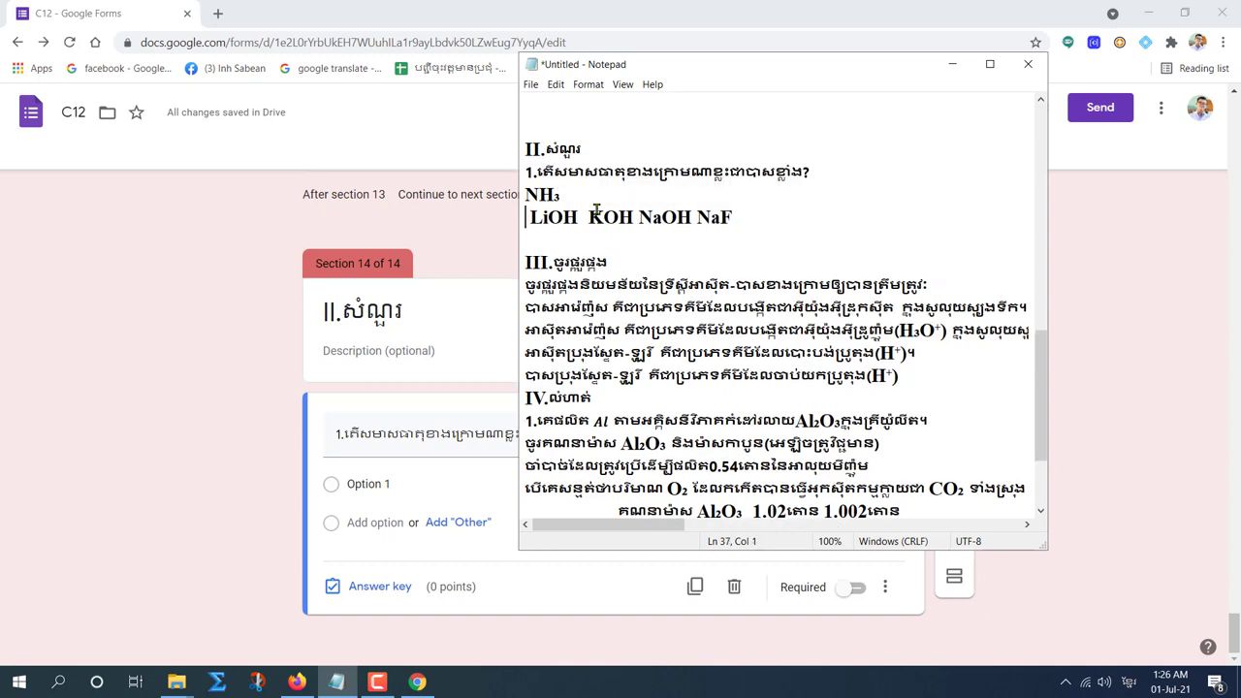
click(579, 217)
key(Return)
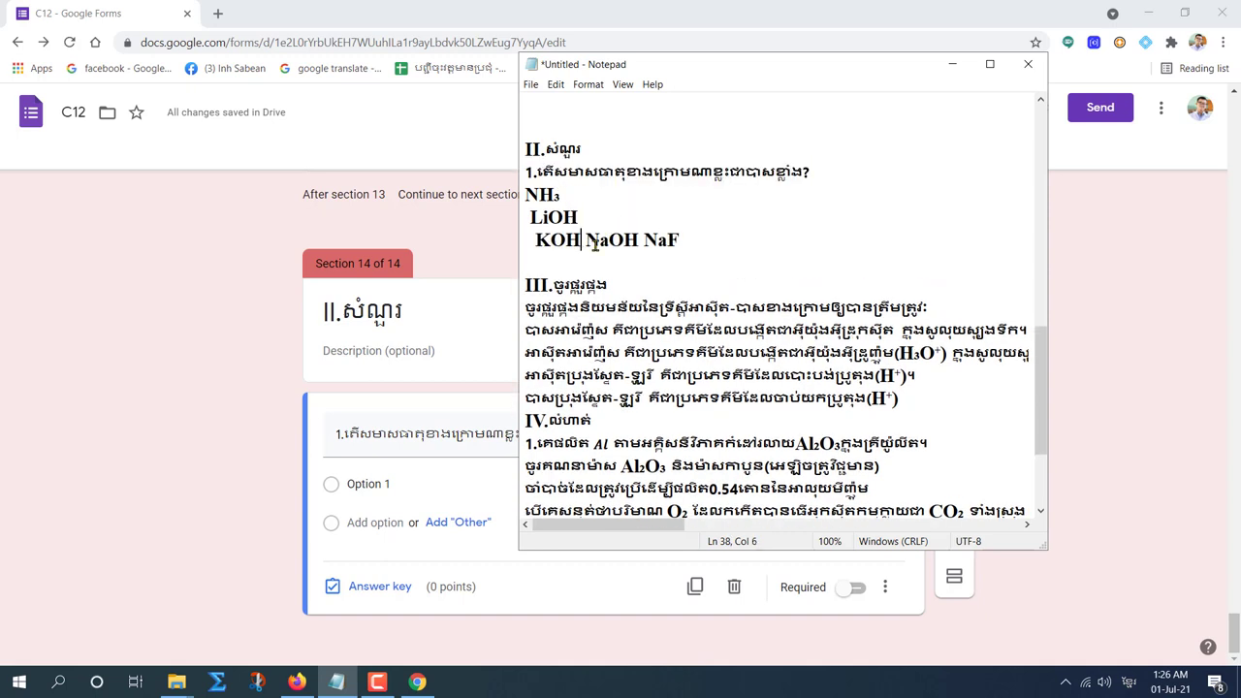
key(Return)
click(583, 262)
key(Return)
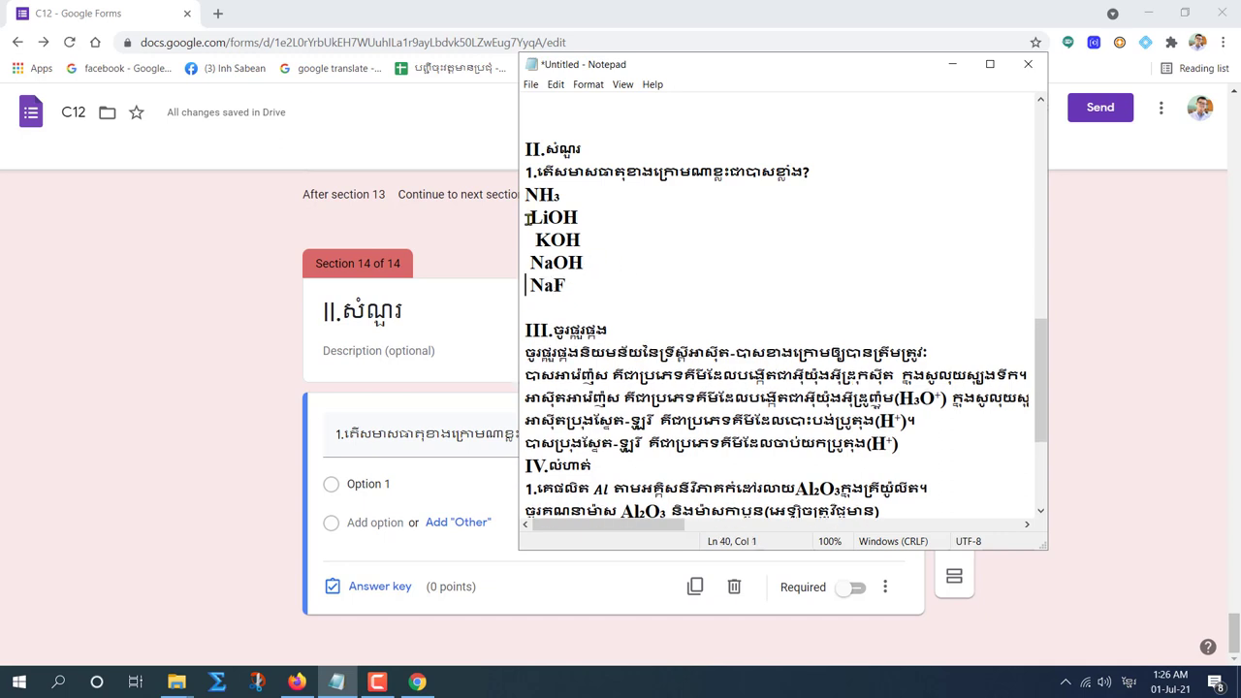
shift+click(605, 293)
key(ctrl+x)
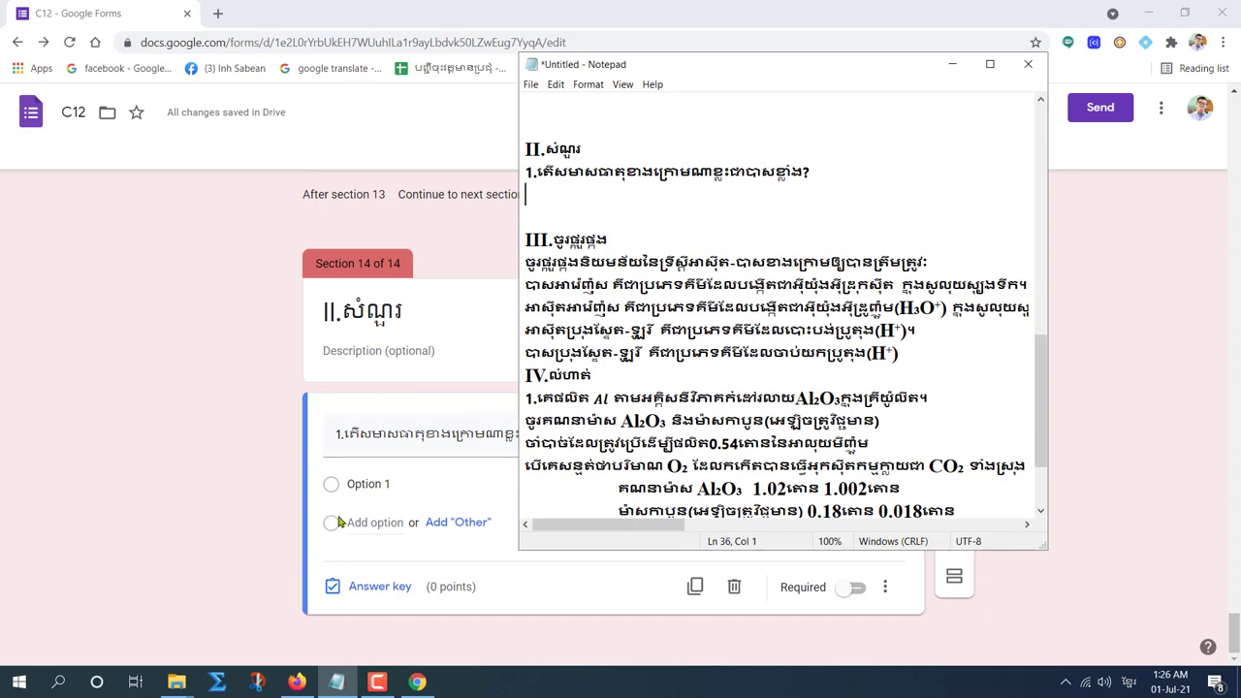
Paste NH₃, LiOH, KOH, NaOH and NaF as the options of the section 14 question and change its type to Checkboxes.
click(370, 482)
key(ctrl+v)
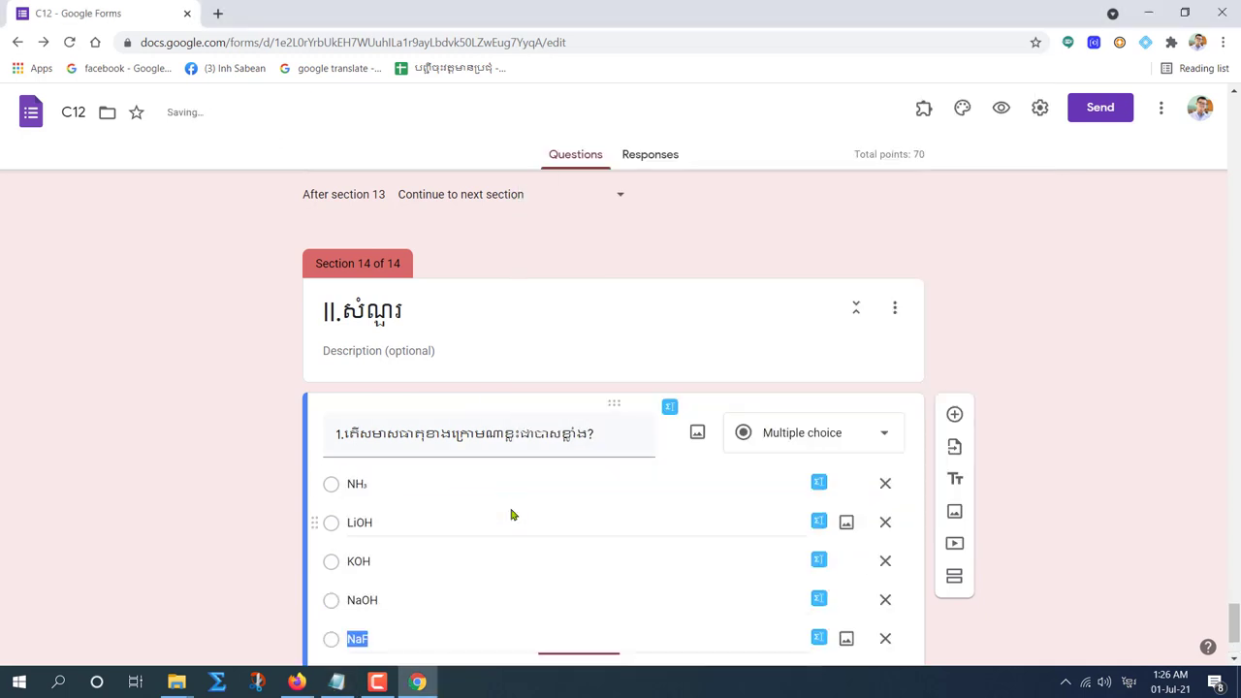
scroll(510, 512, down, 2)
scroll(438, 420, up, 1)
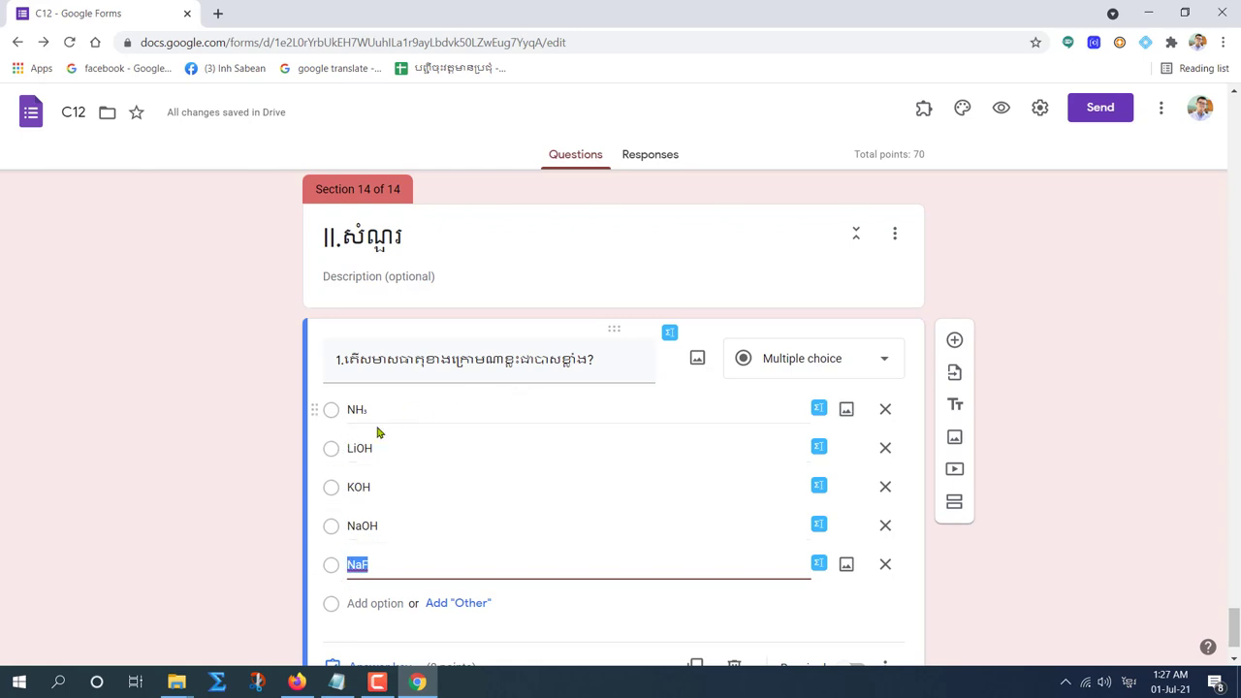
click(875, 361)
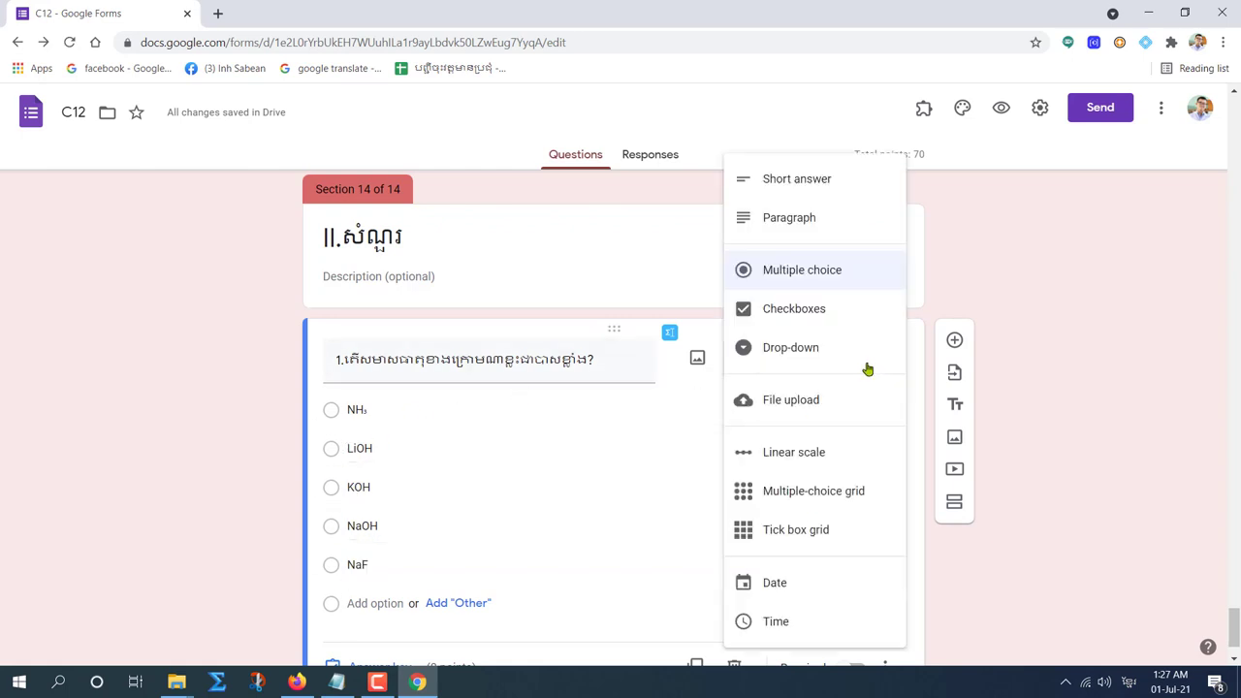
click(805, 311)
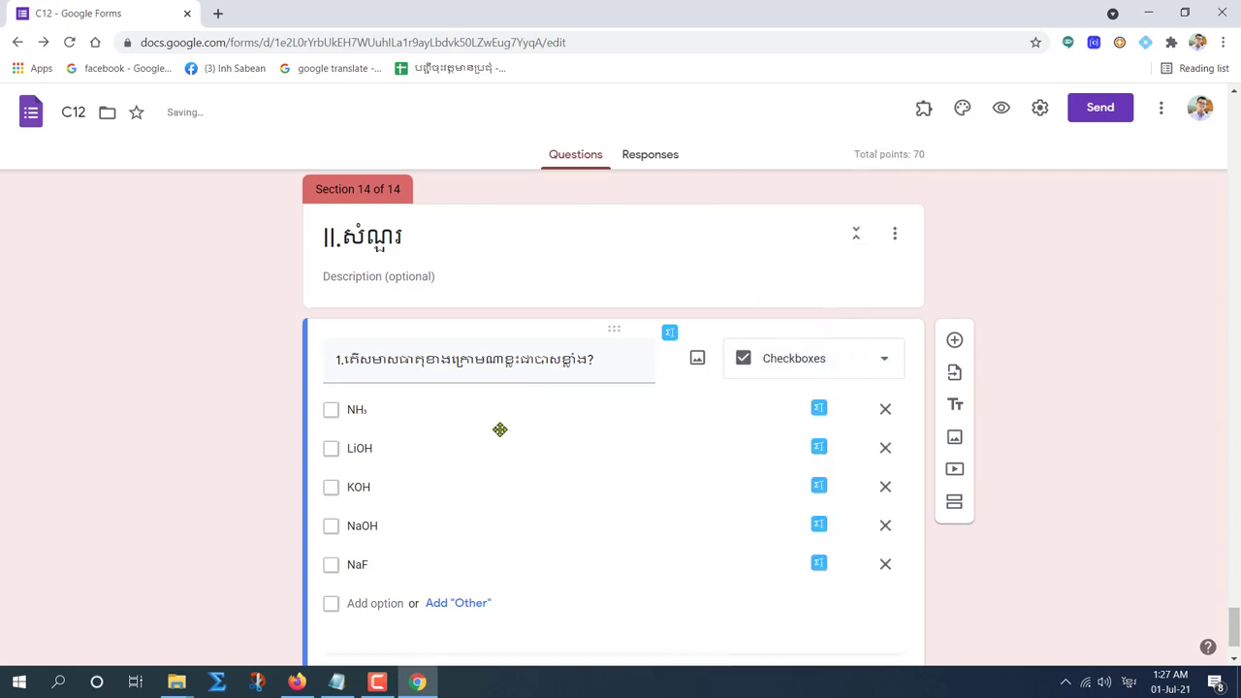
Show the description of the strong-bases question and enter "ប្អូនអាចជ្រើសរើសចម្លើយបានលើសពី១" in it.
triple_click(608, 360)
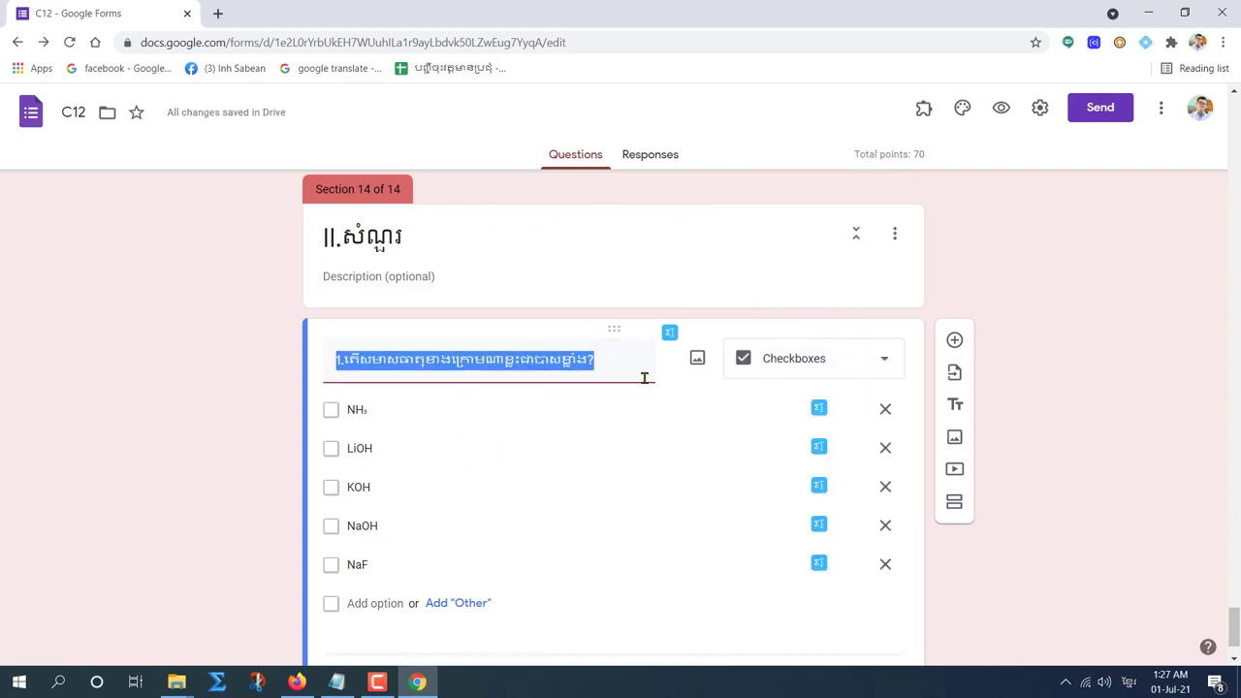
scroll(669, 485, down, 1)
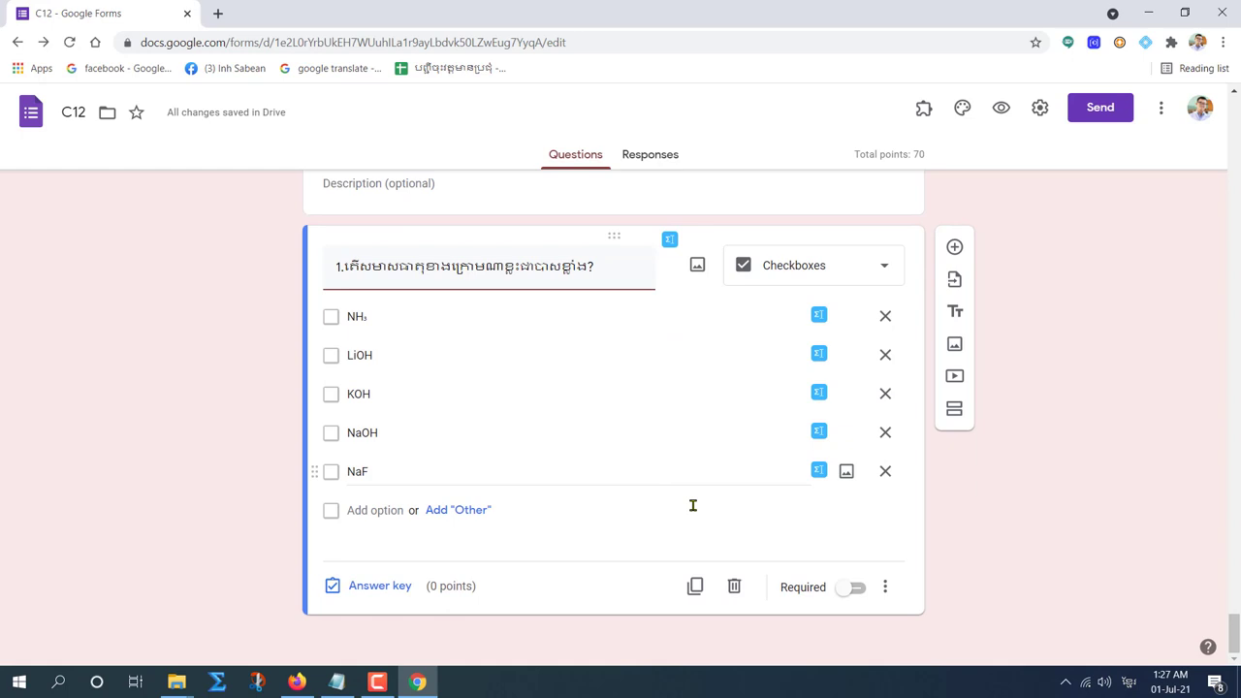
click(884, 588)
click(931, 540)
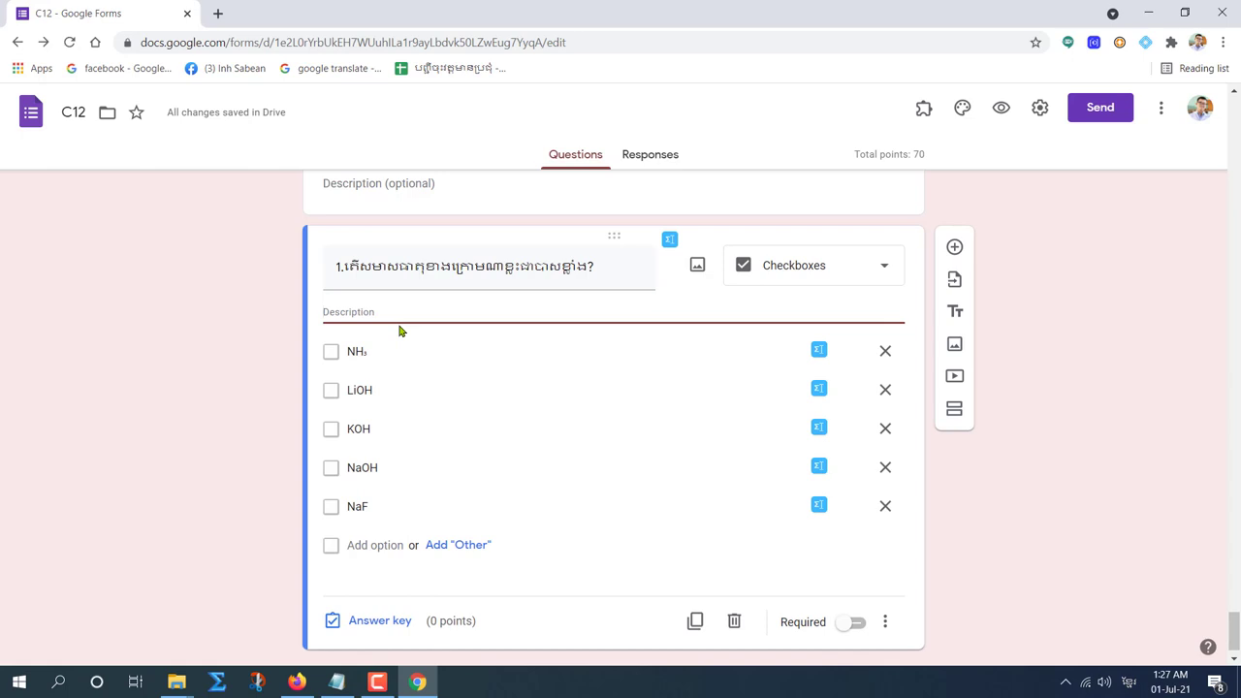
text(ប្អូន)
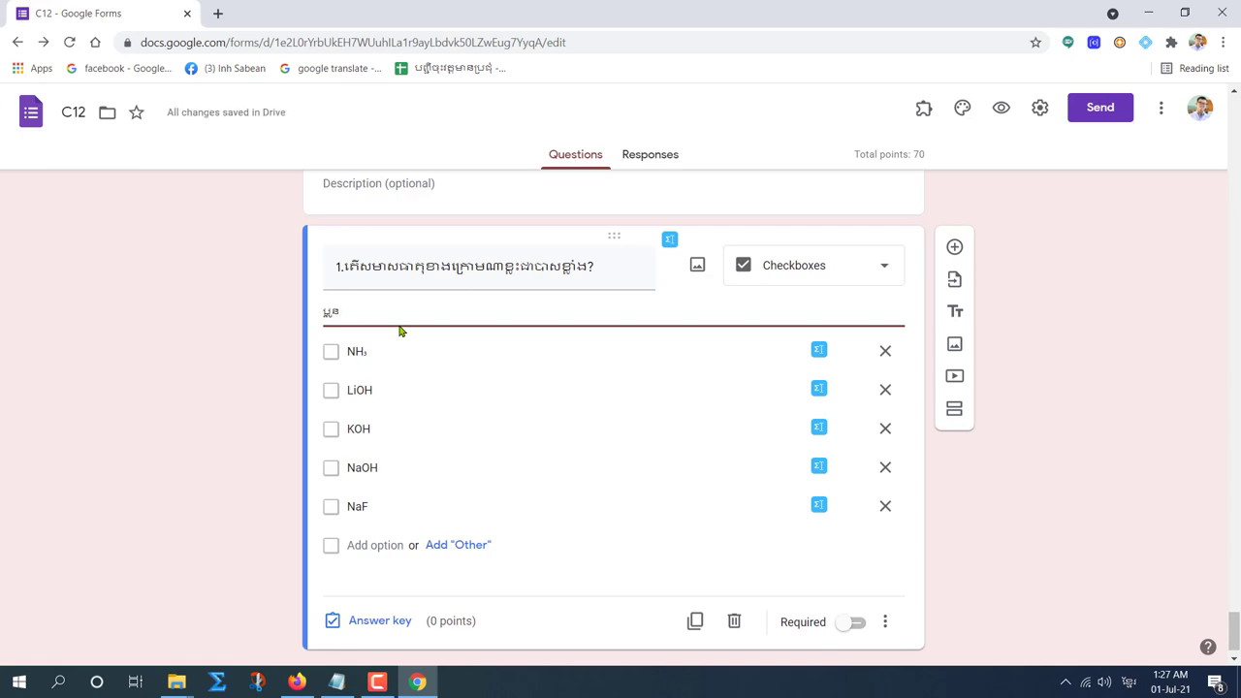
text(ផ)
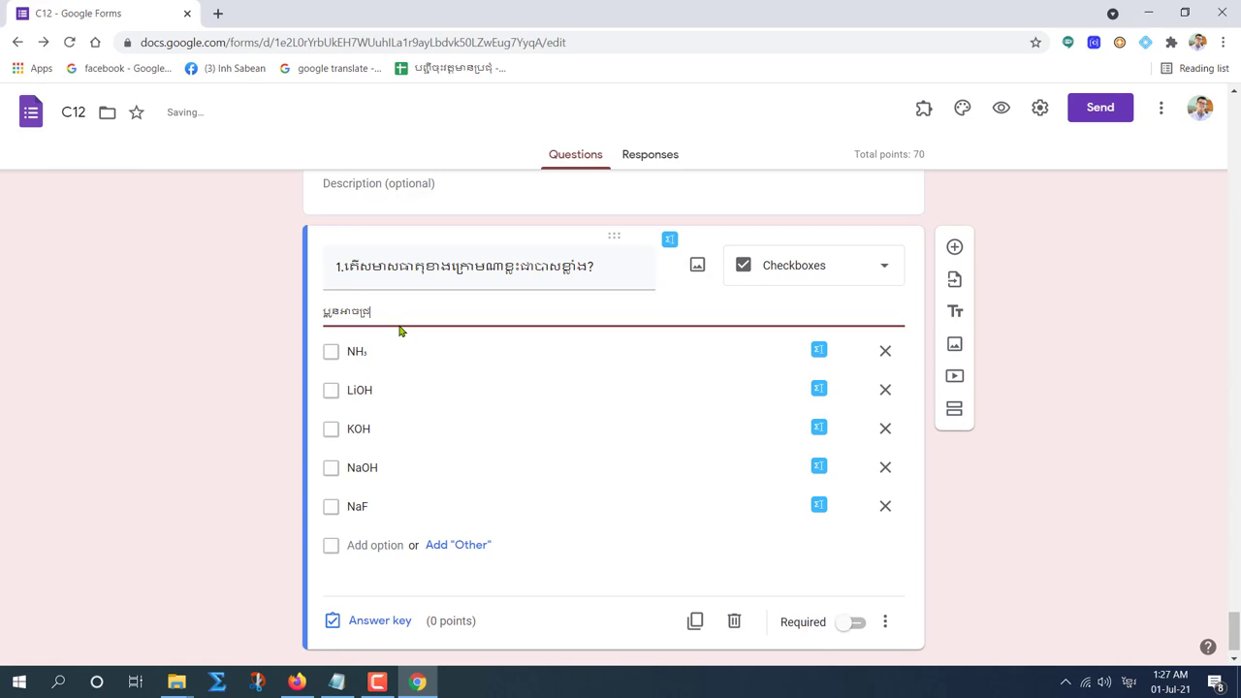
text(រើ)
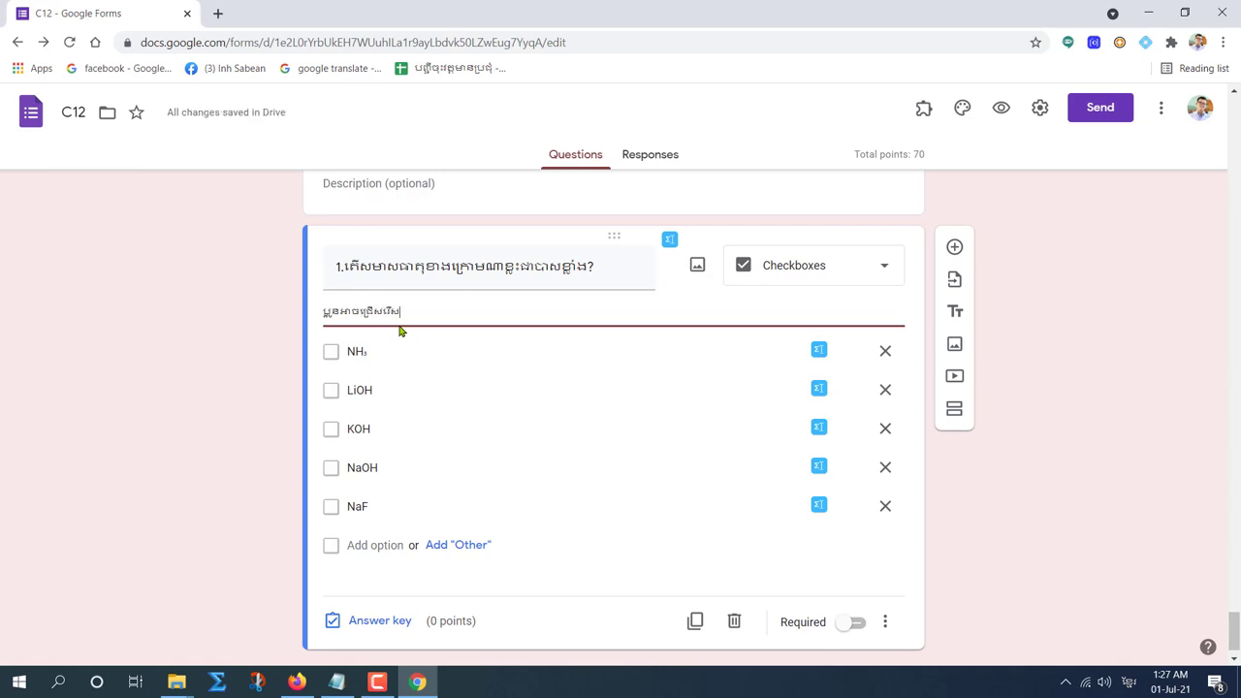
text(សចម)
text(សពីរ)
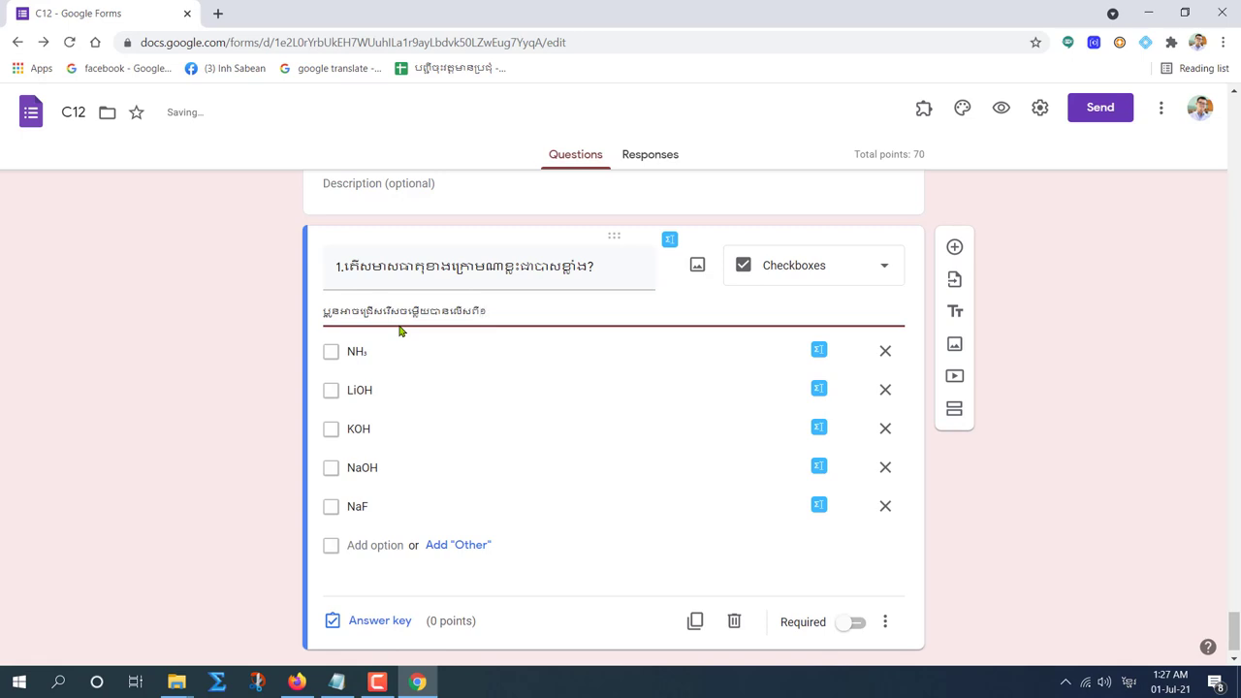
Remove and re-paste the question's description text, and indent it with leading spaces.
scroll(515, 524, down, 1)
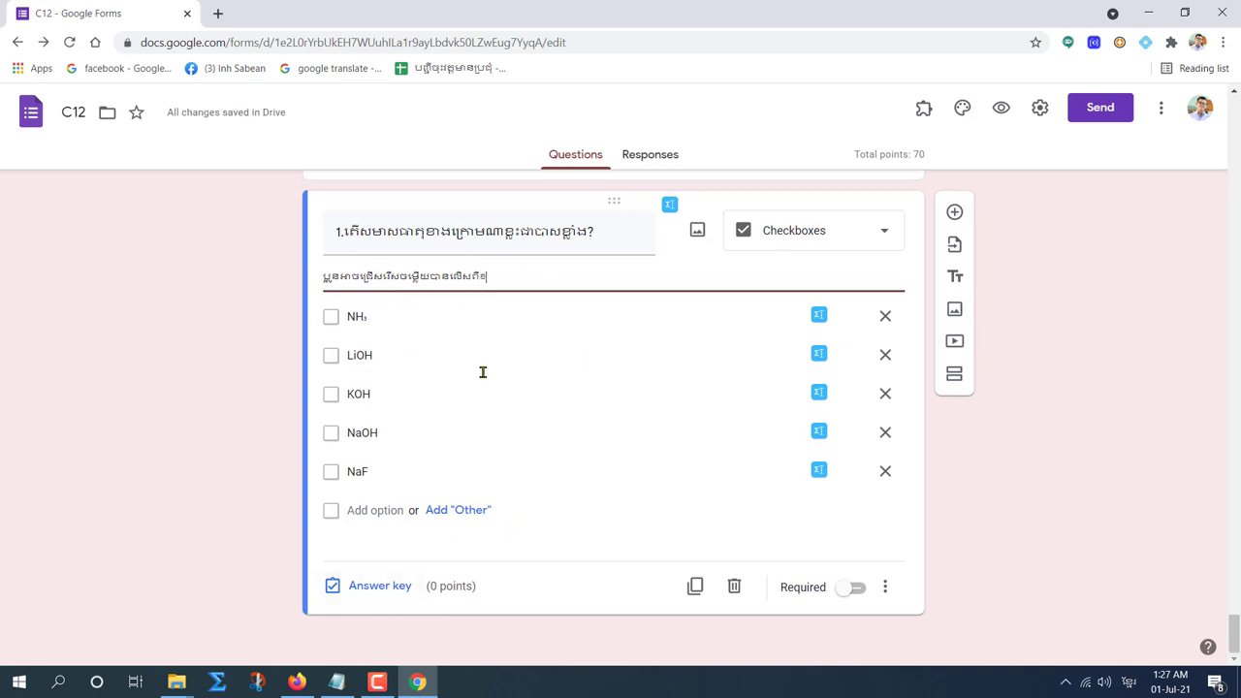
click(323, 281)
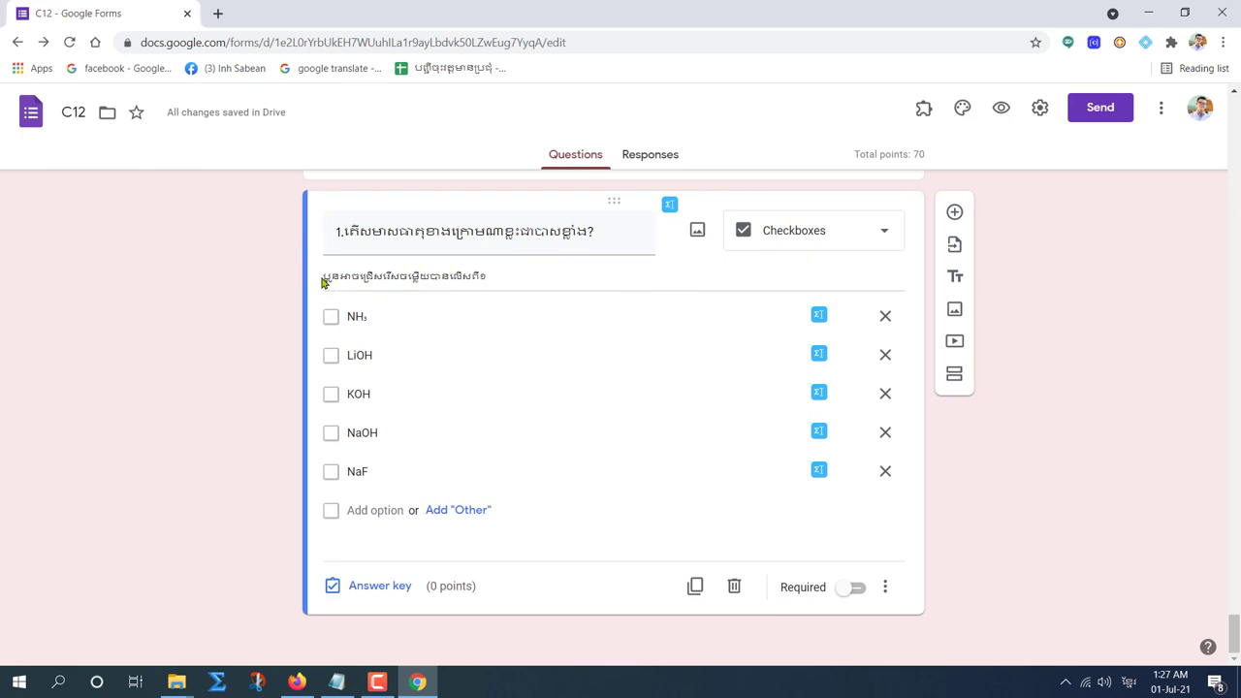
drag(323, 281, 490, 280)
key(BackSpace)
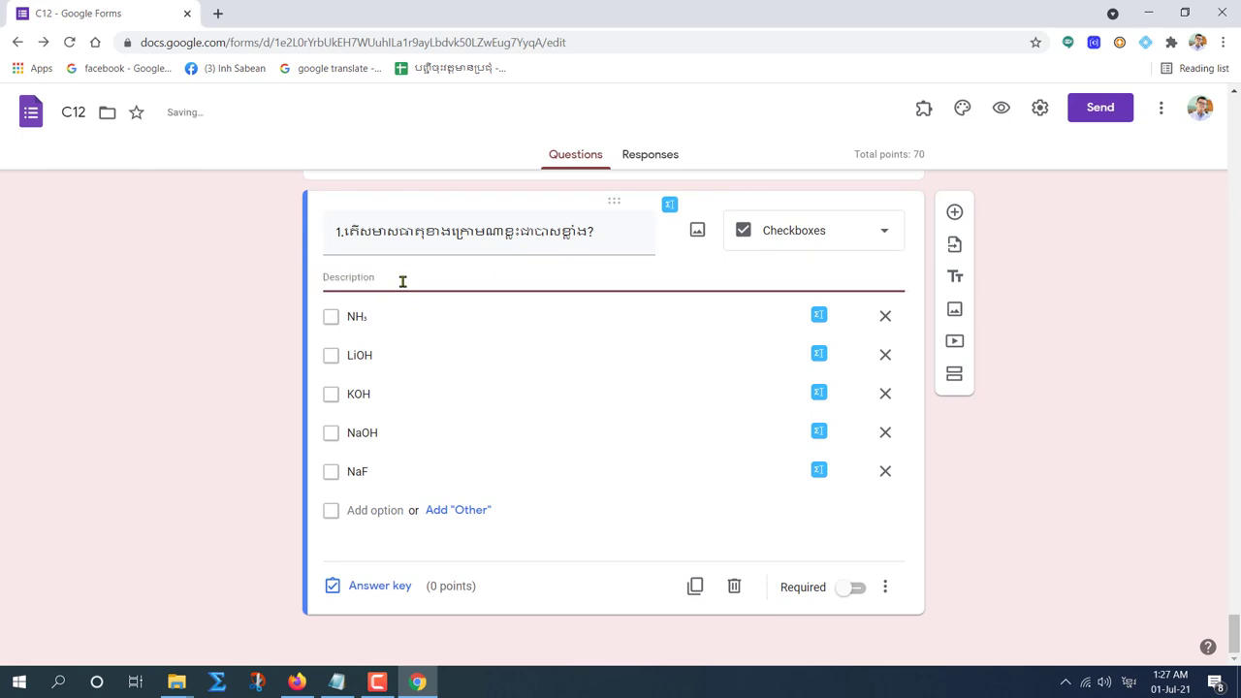
key(ctrl+v)
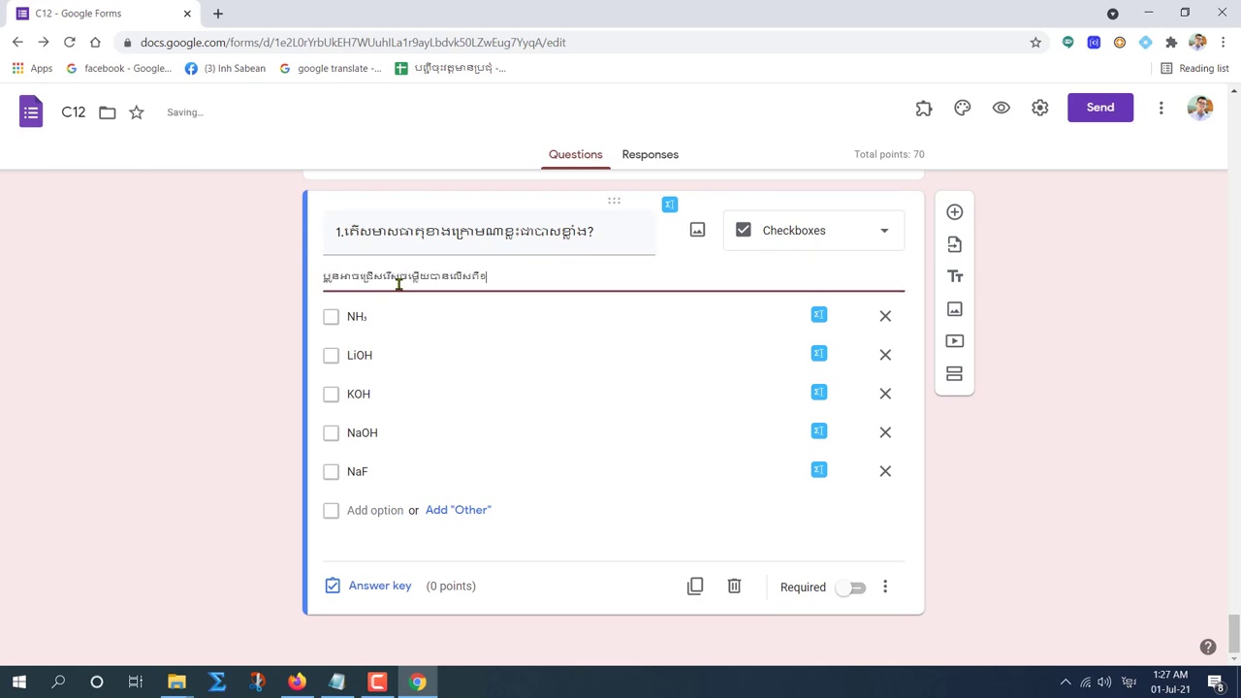
click(338, 277)
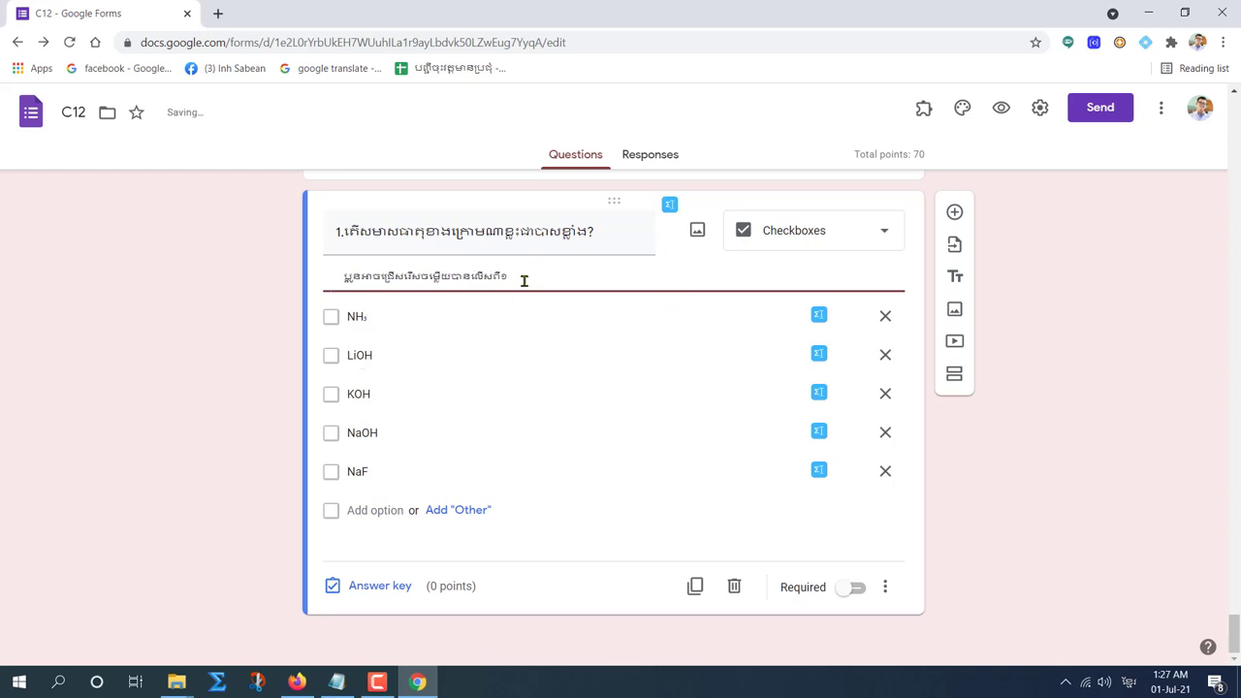
Set the answer key of the section 14 question to 7 points with LiOH, KOH and NaOH as the correct answers.
click(379, 589)
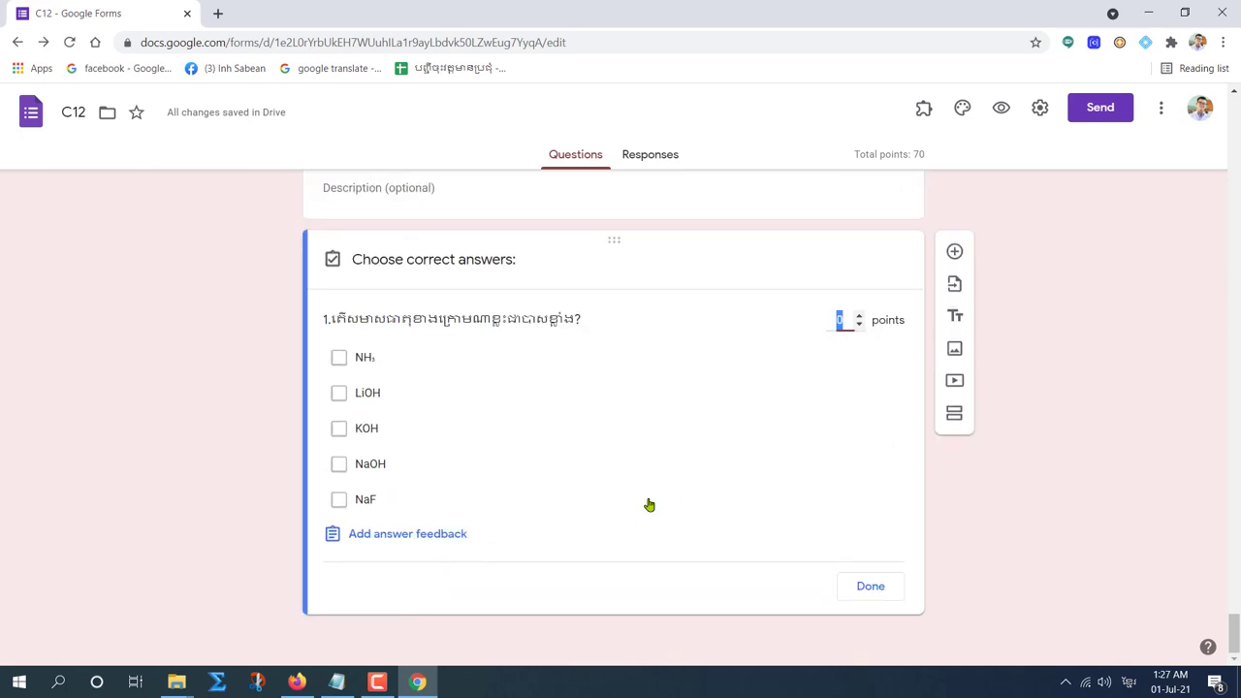
click(859, 316)
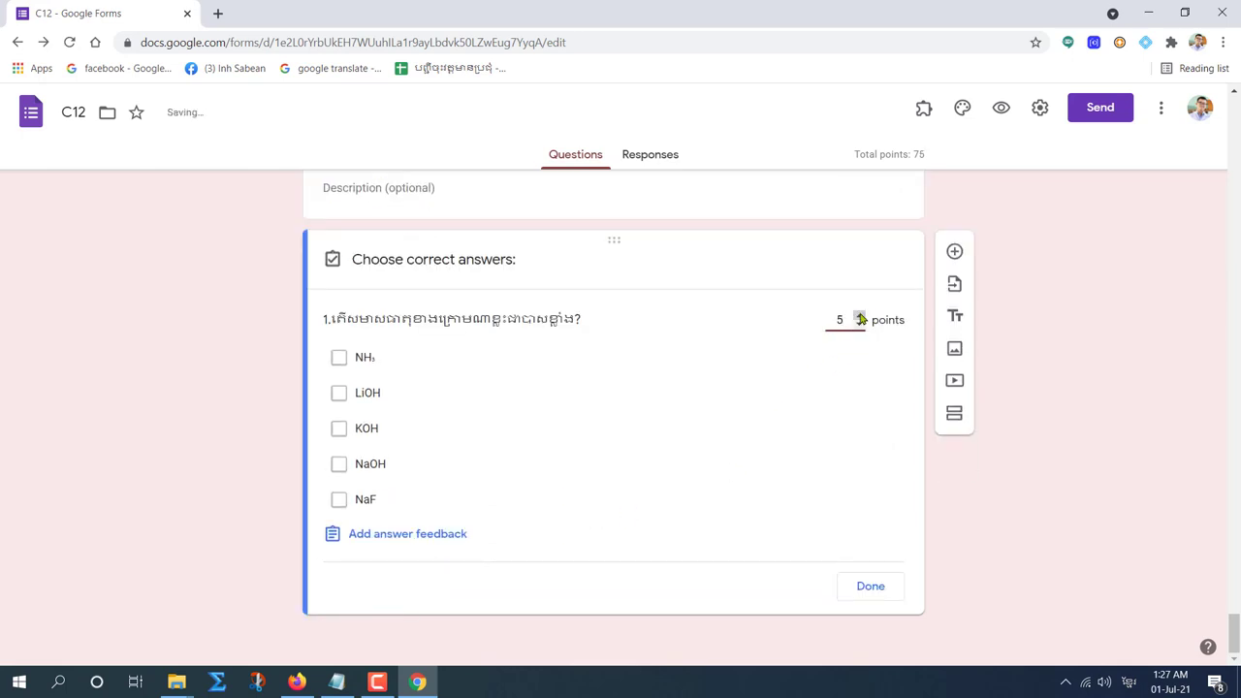
click(860, 318)
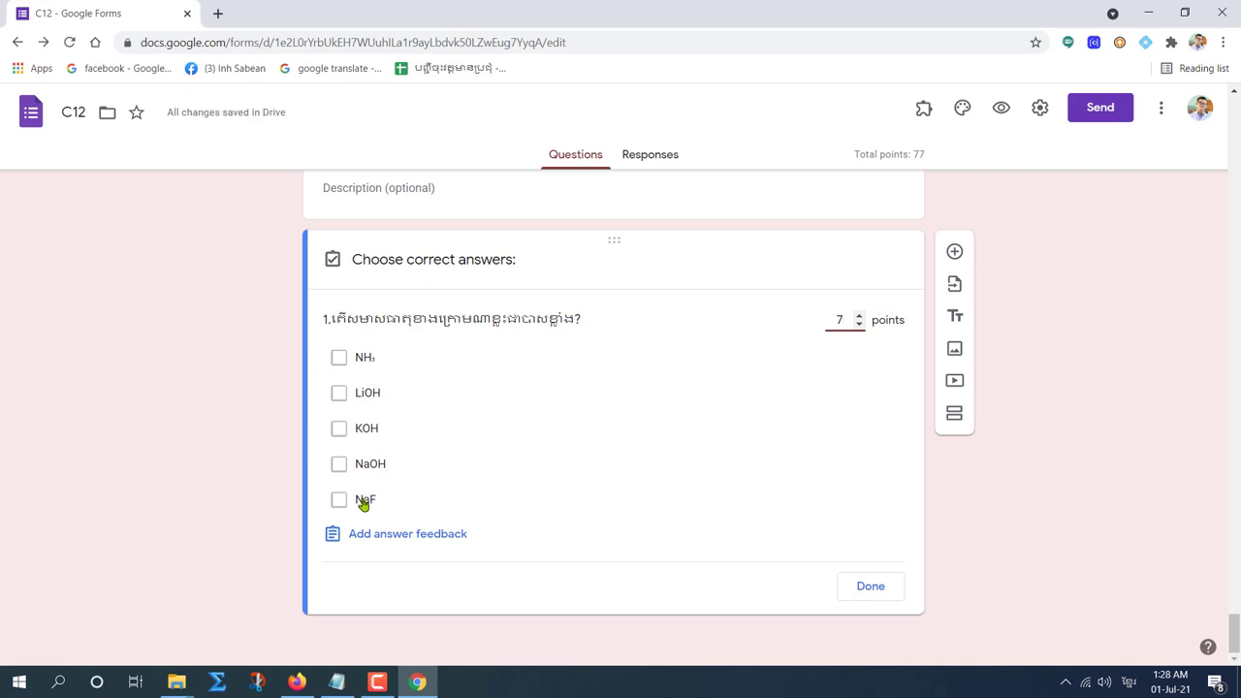
click(340, 464)
click(339, 429)
click(338, 392)
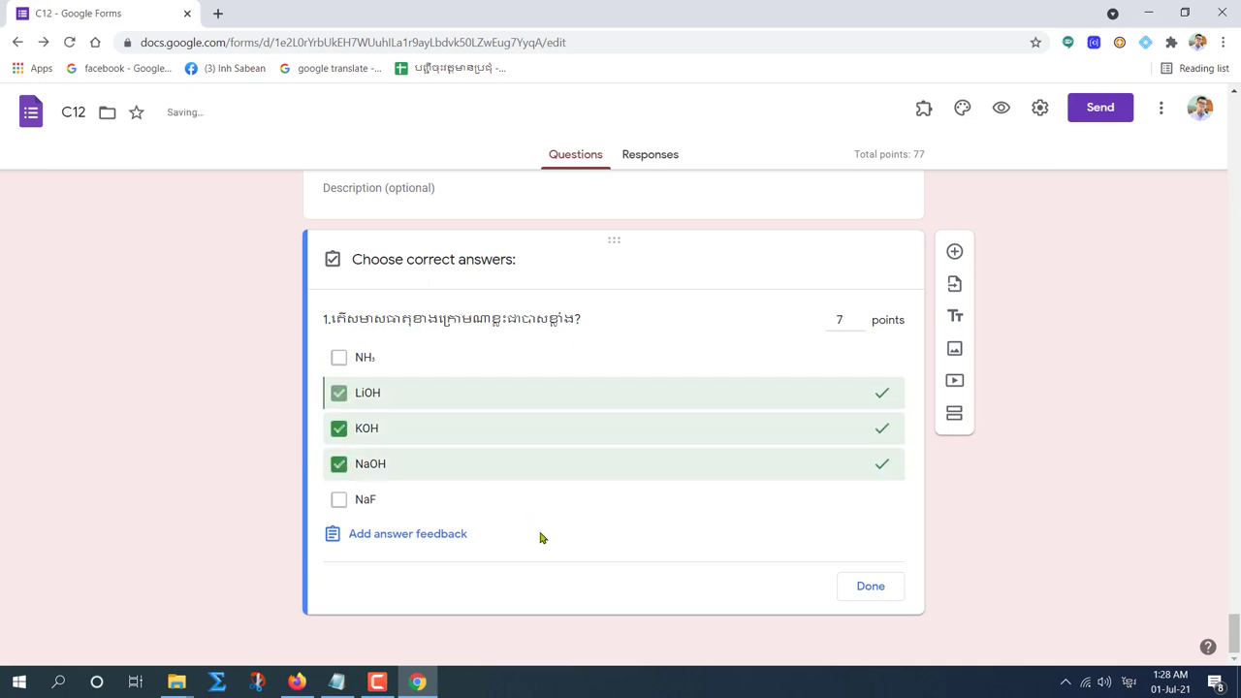
click(869, 587)
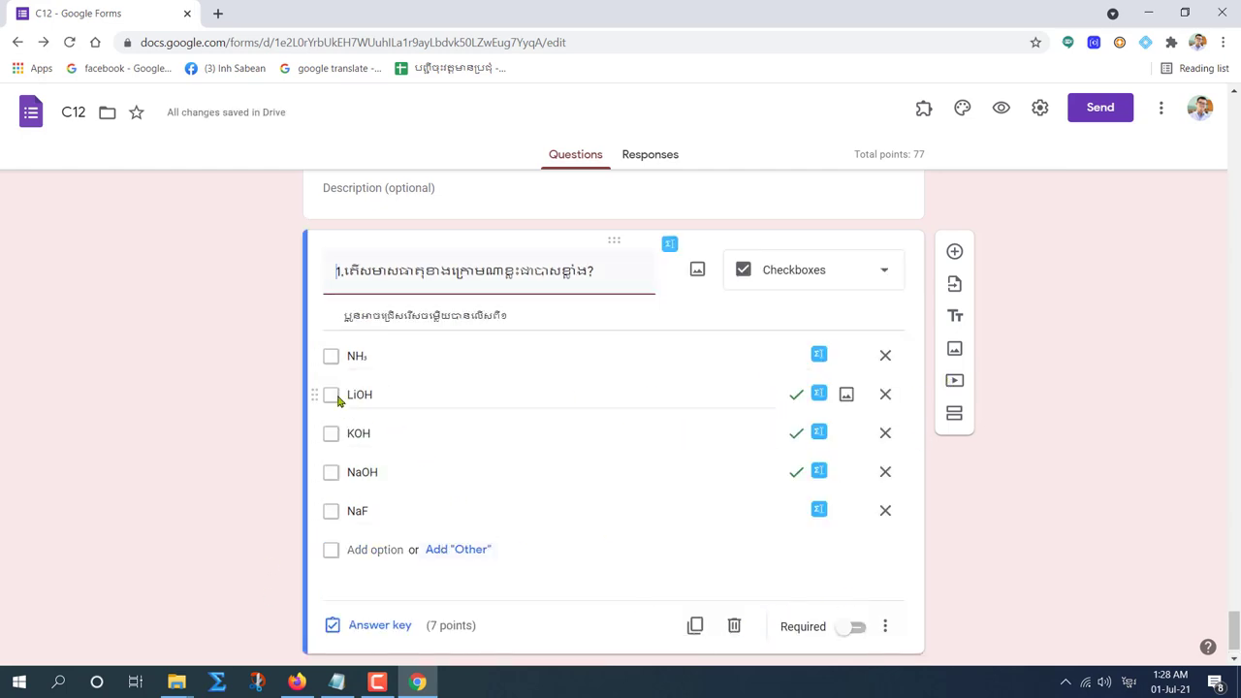
Make the section 14 checkbox question required and turn on shuffling of its option order.
scroll(572, 543, down, 1)
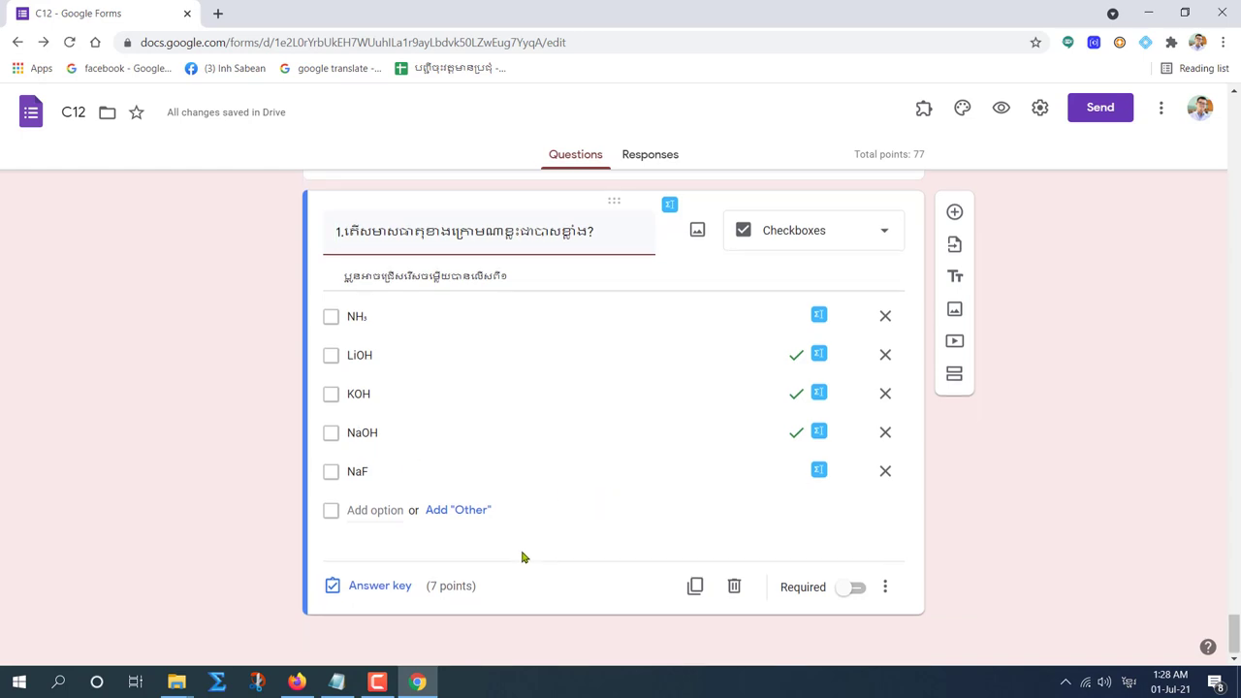
click(851, 587)
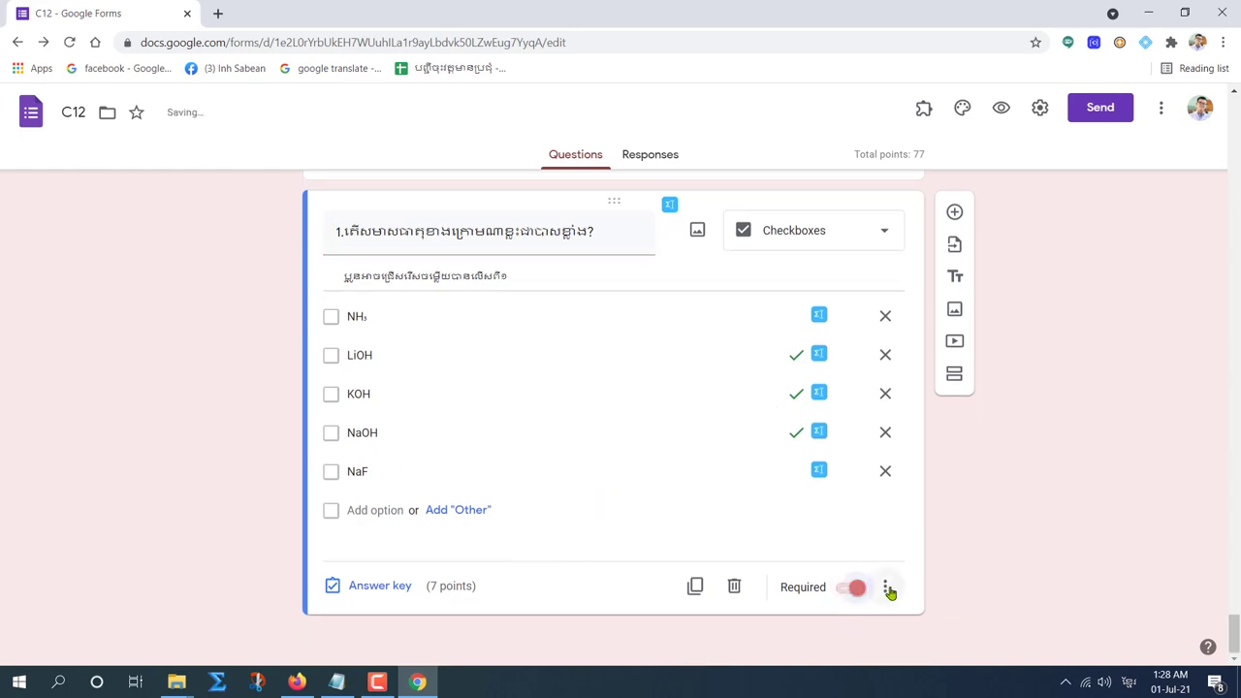
click(885, 588)
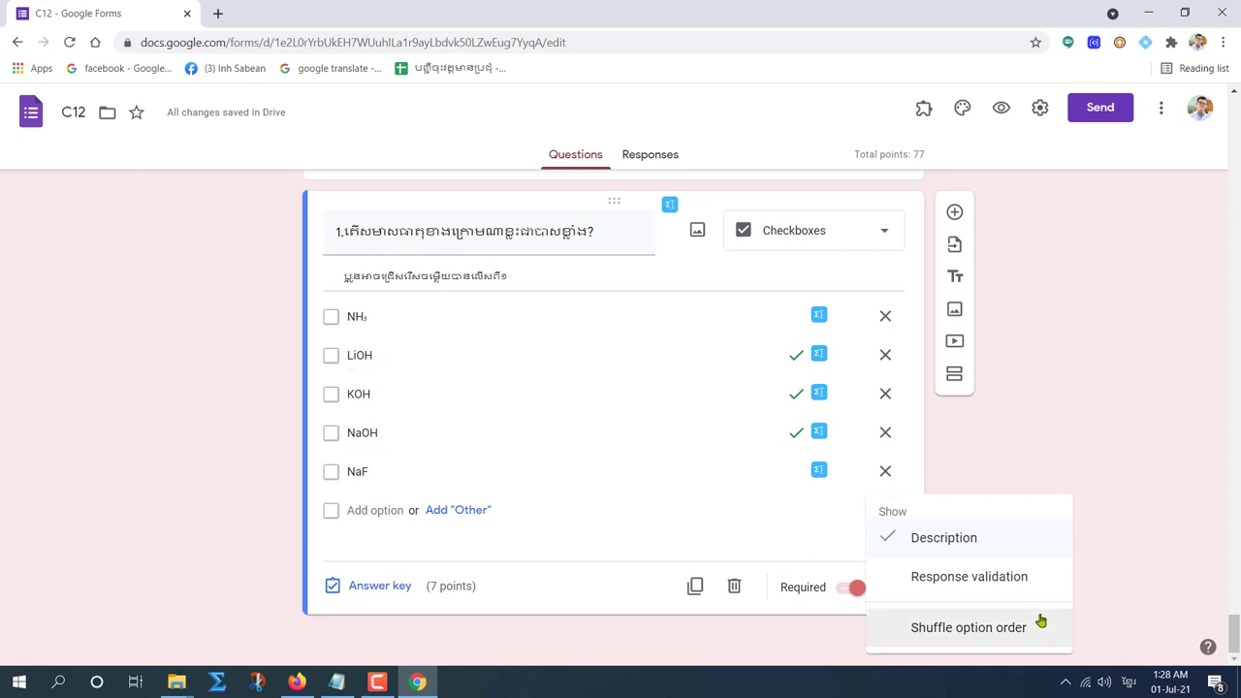
click(950, 628)
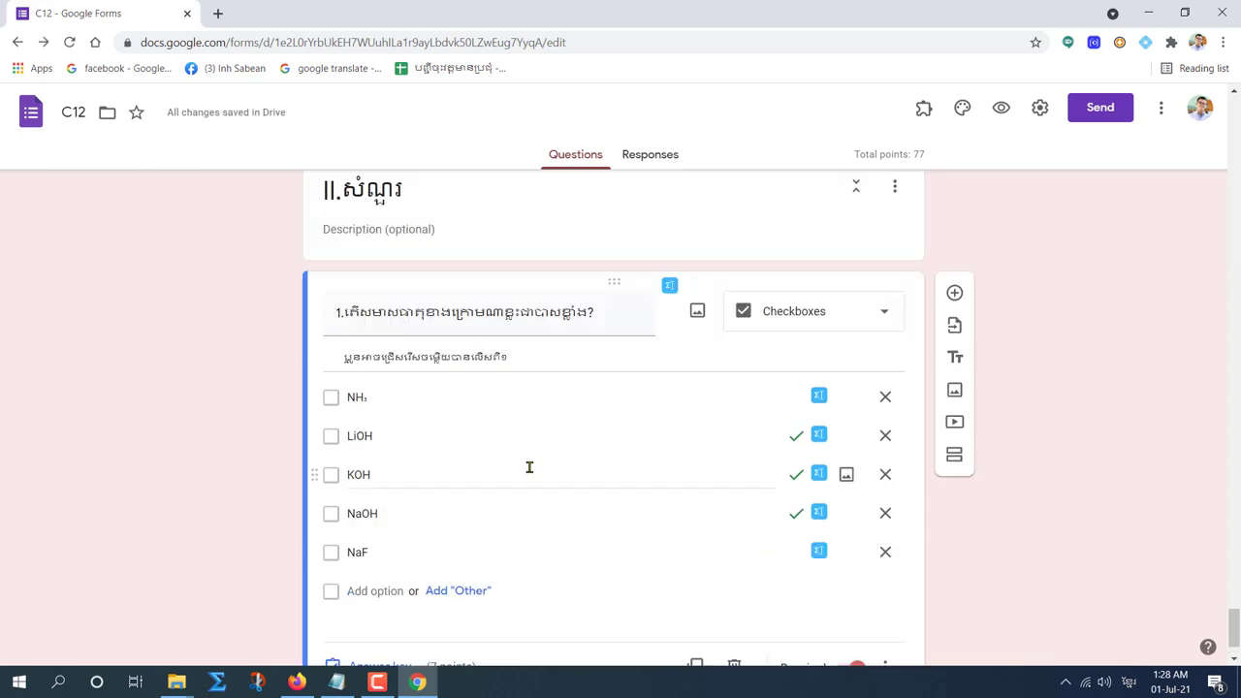
scroll(529, 465, up, 2)
scroll(388, 427, down, 1)
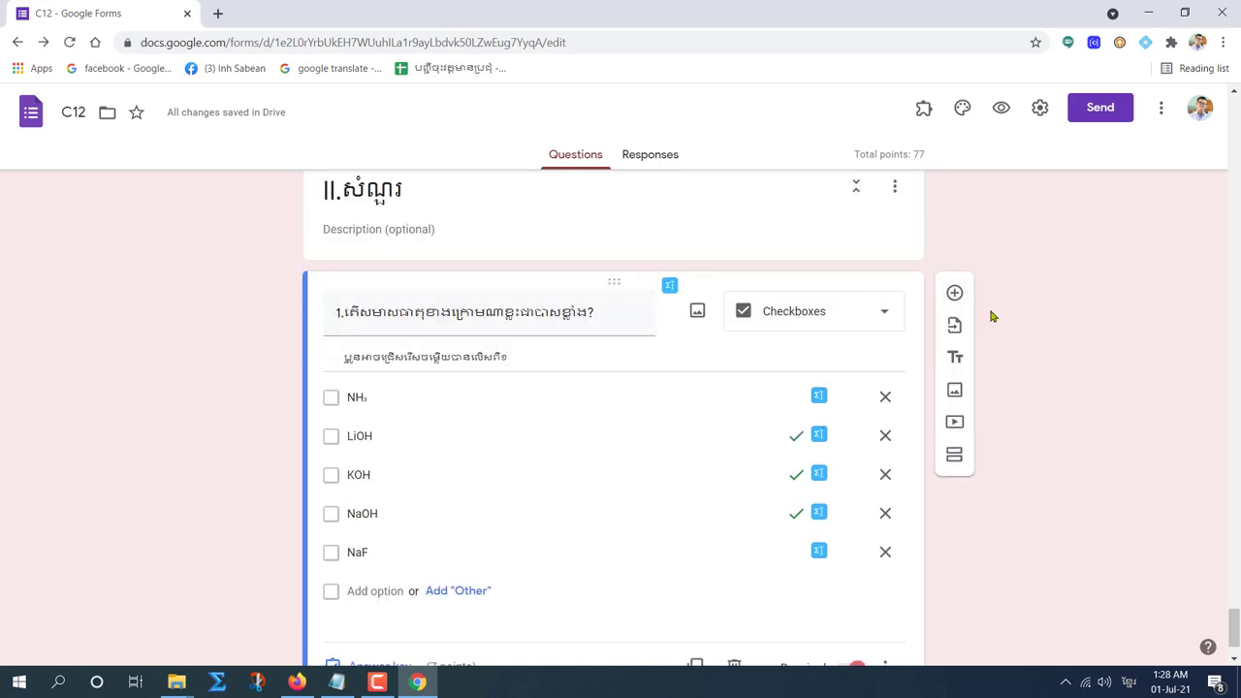
click(955, 293)
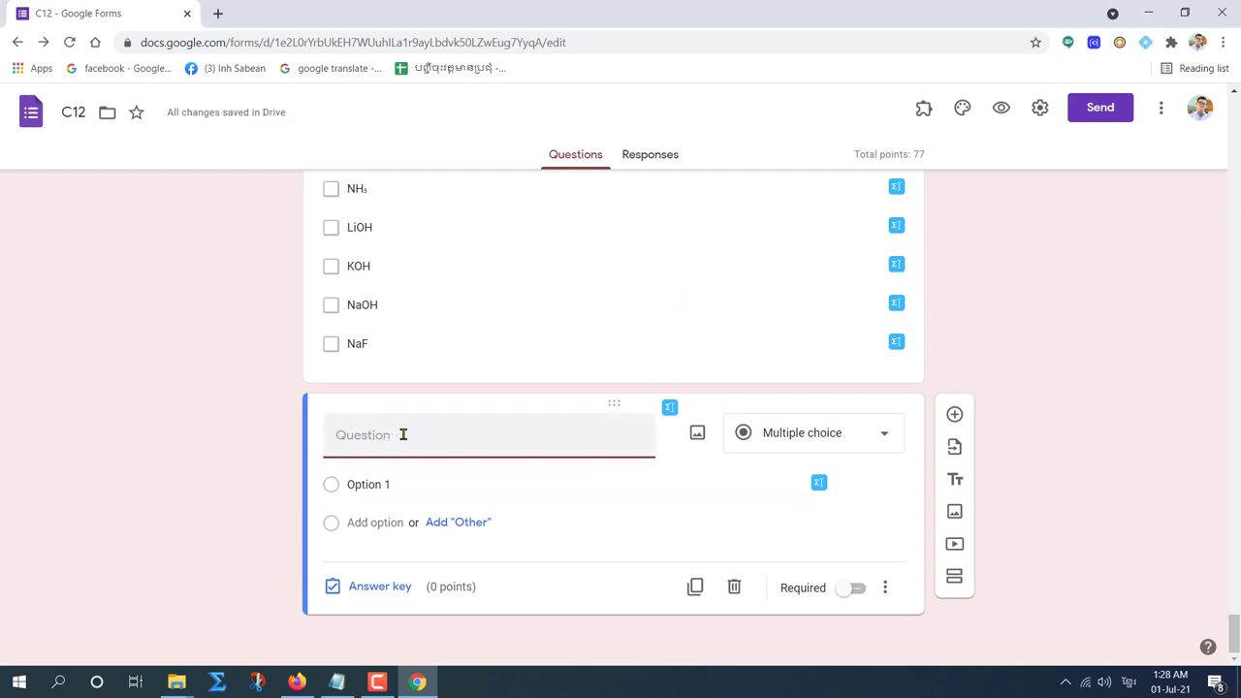
click(734, 586)
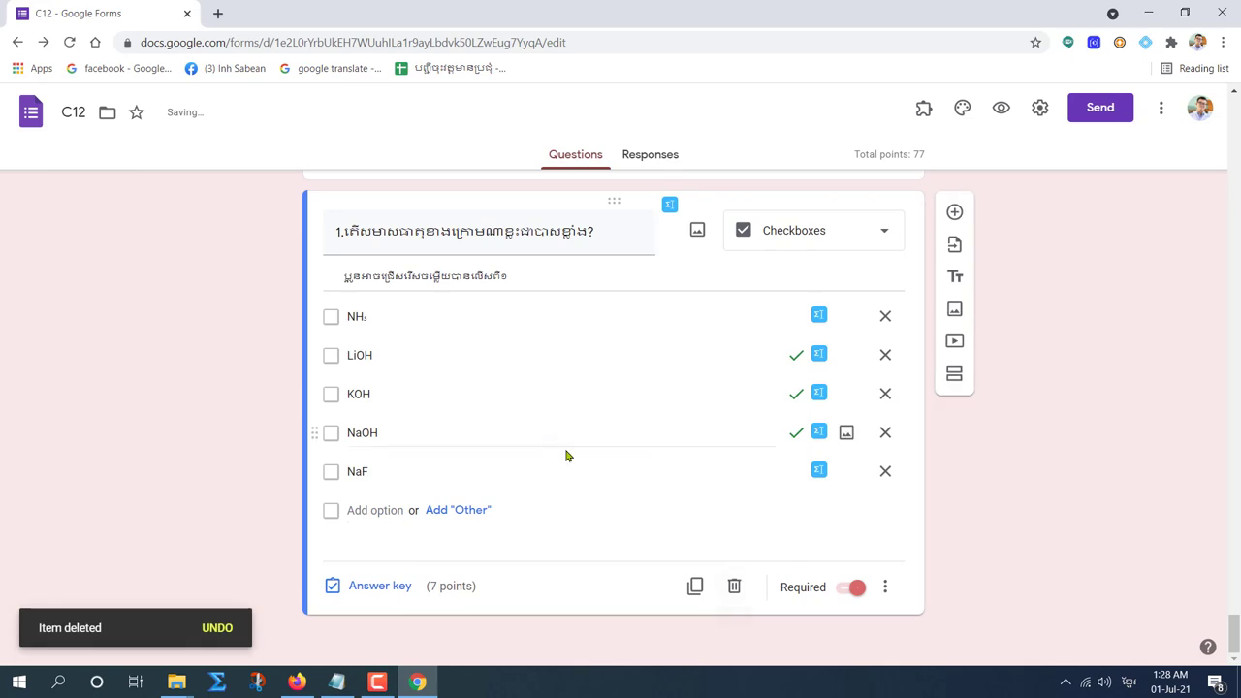
scroll(565, 456, up, 2)
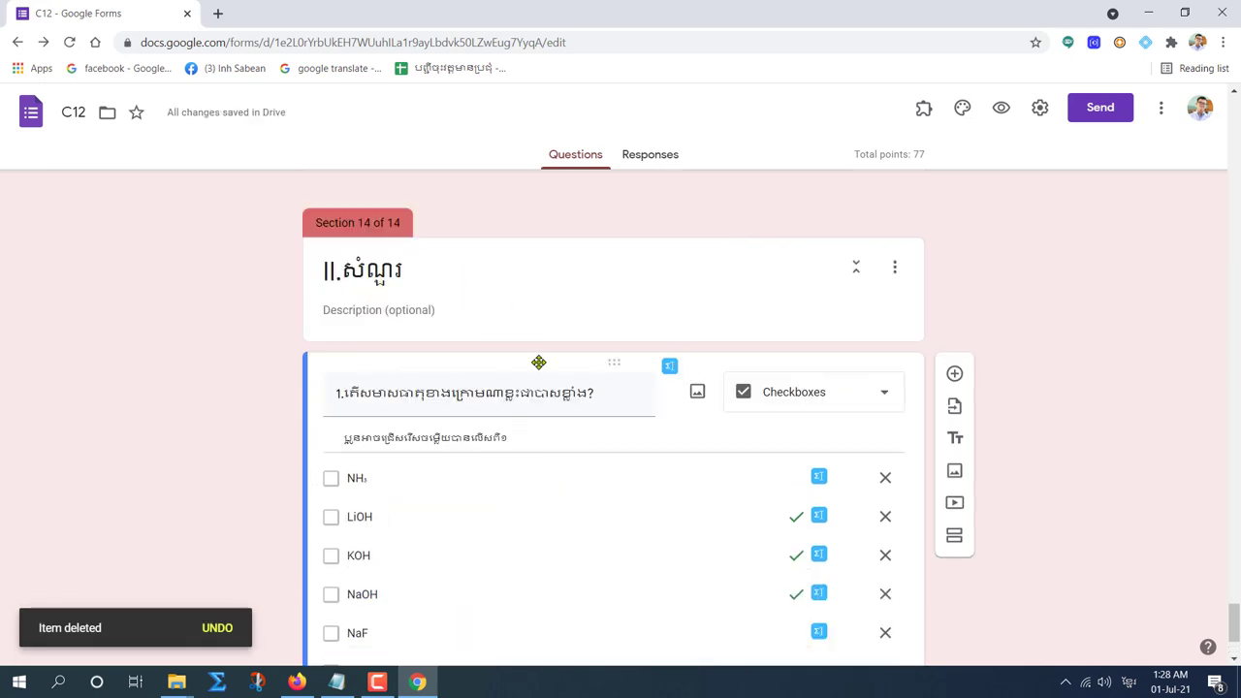
scroll(602, 411, up, 2)
scroll(602, 411, down, 4)
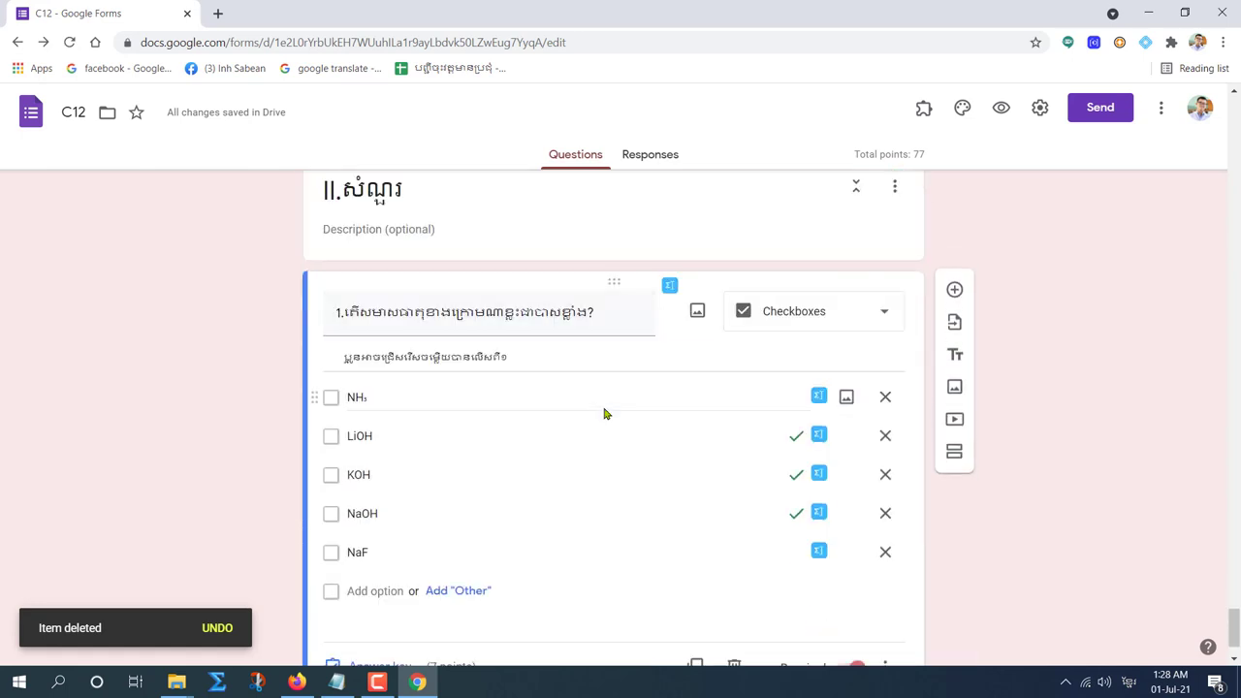
Add section 15 after the checkbox question and select the heading "III.ចូរផ្គូរផ្គង" in Notepad for its title.
click(954, 376)
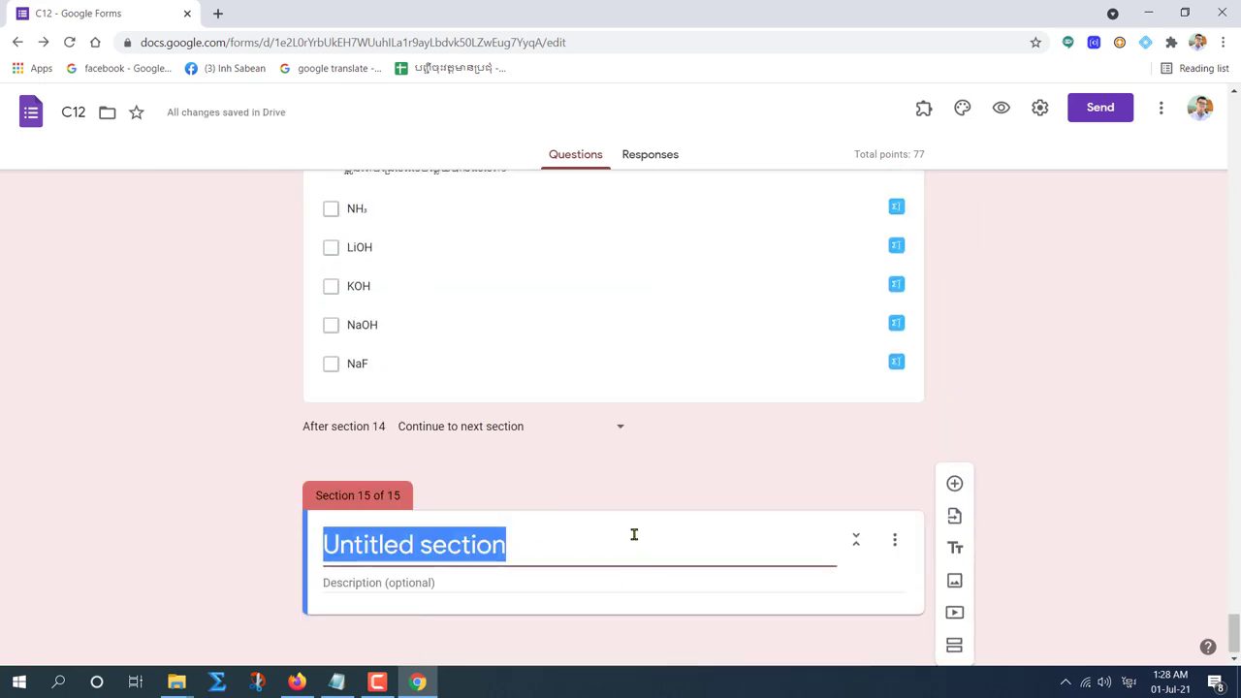
mouse_move(336, 678)
click(352, 629)
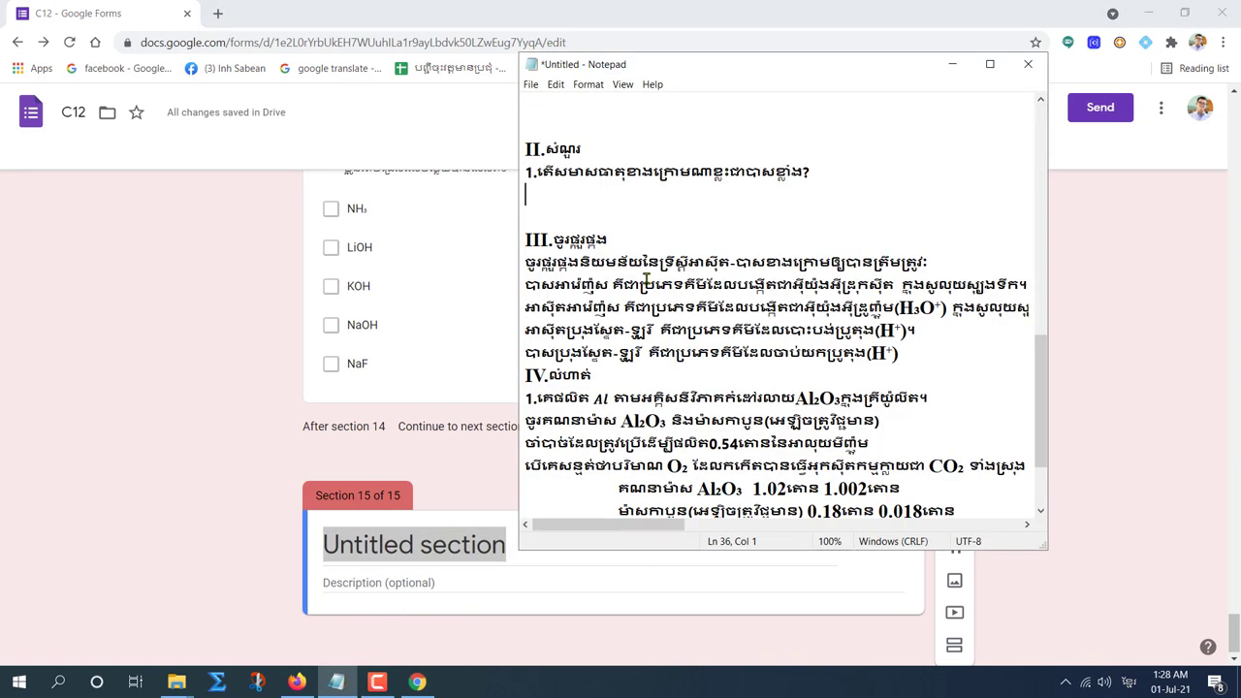
drag(524, 238, 612, 239)
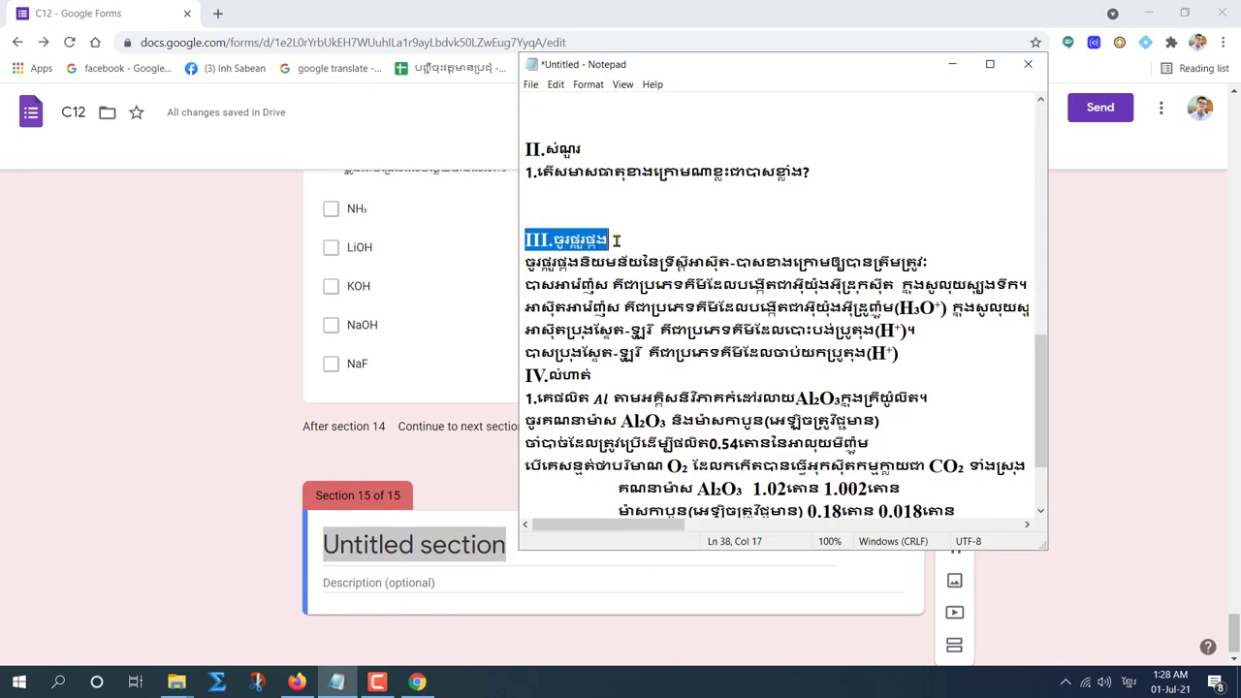